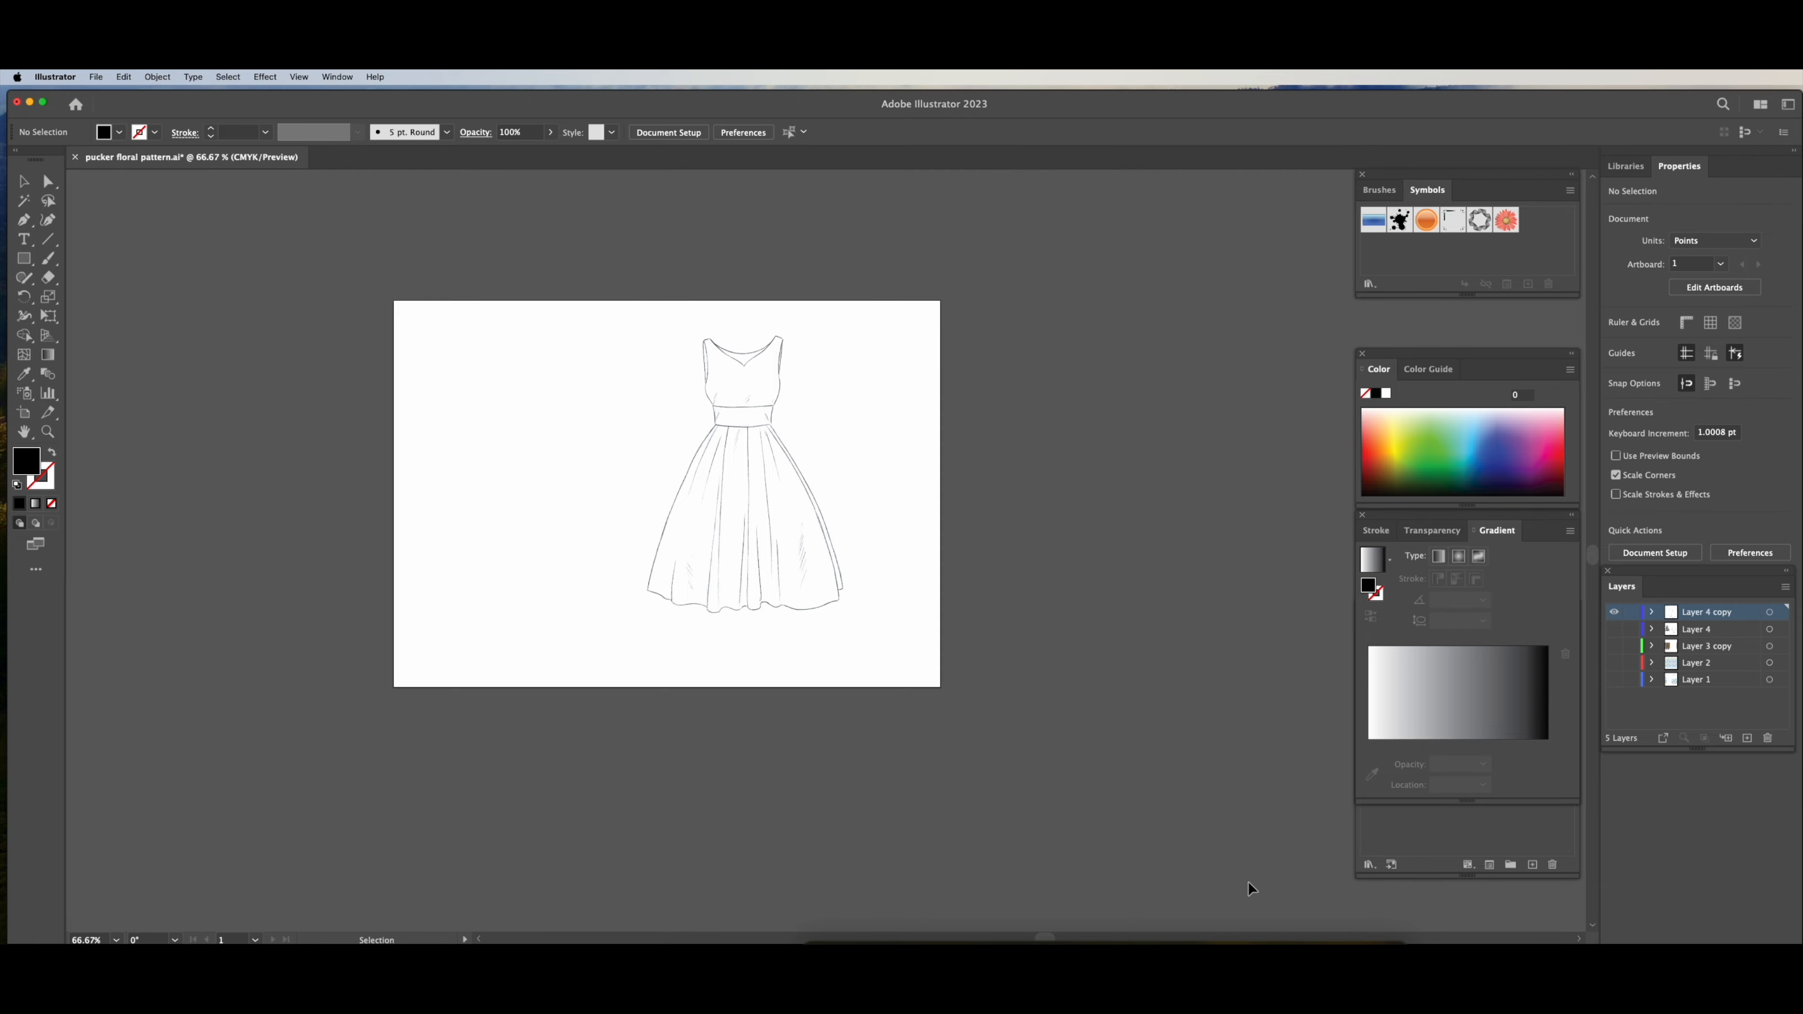
Select the dress sketch on the artboard and switch to the Tracing workspace.
click(771, 519)
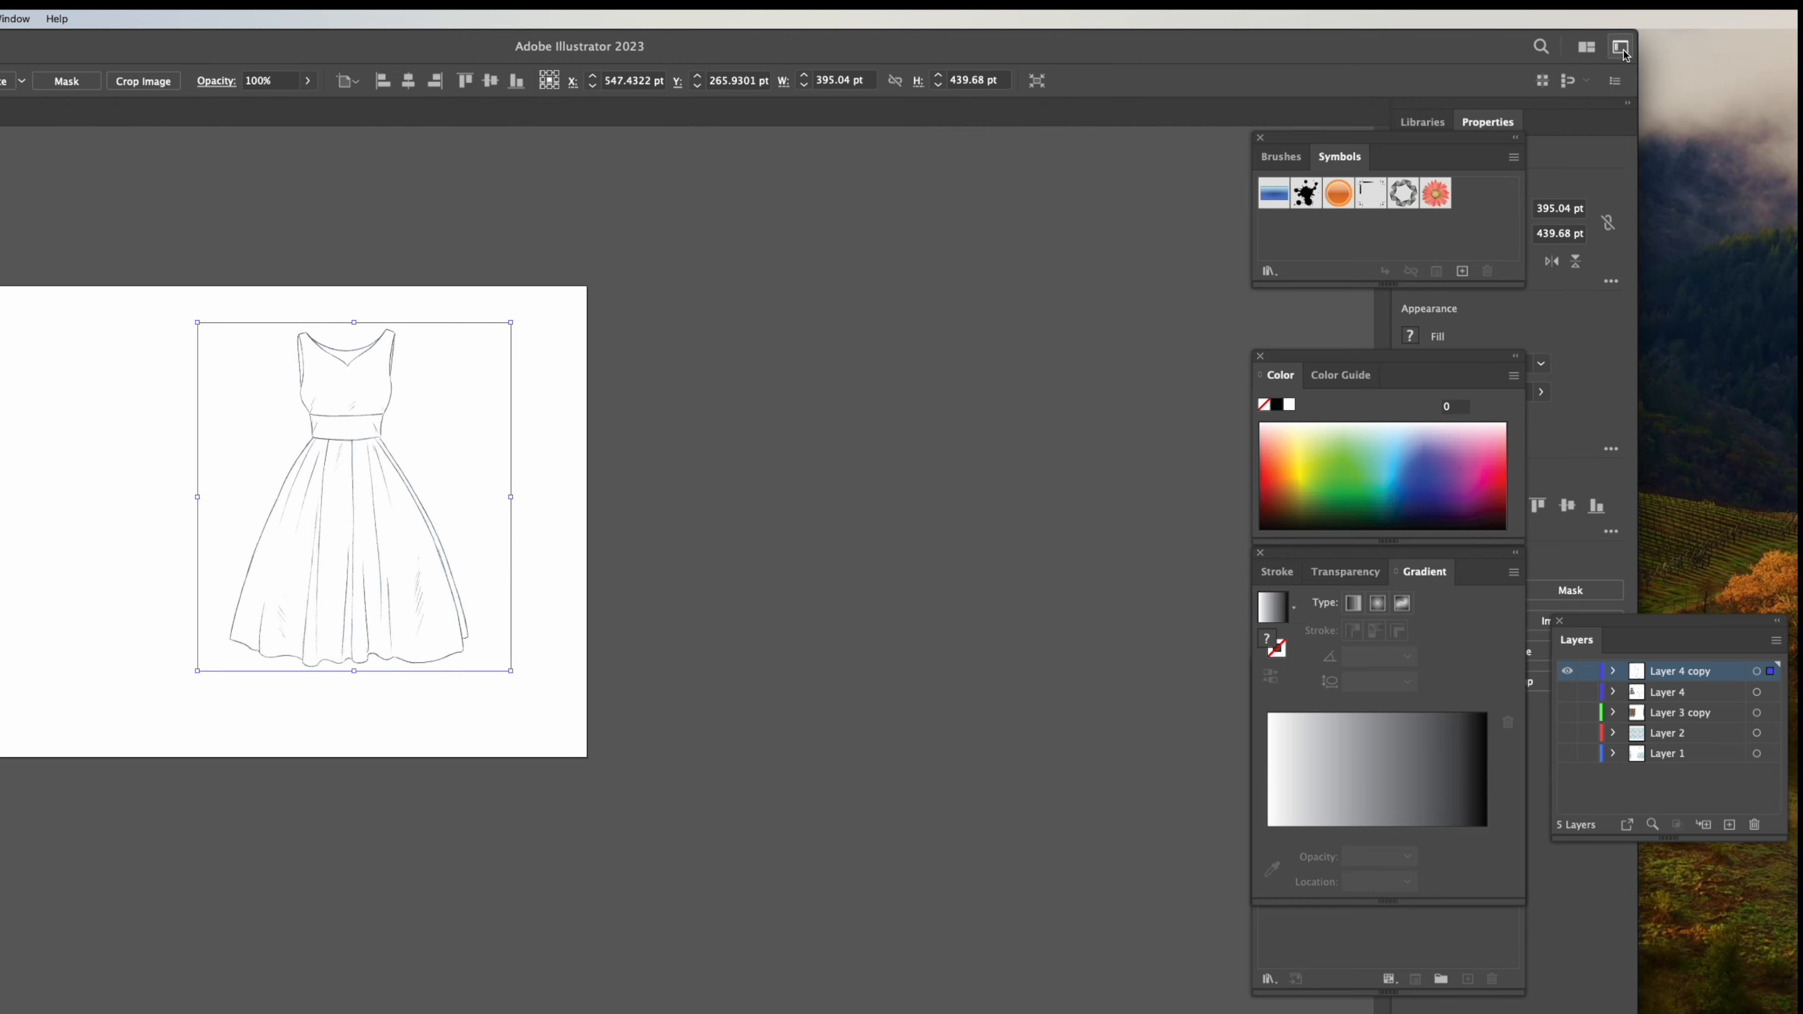
click(1623, 50)
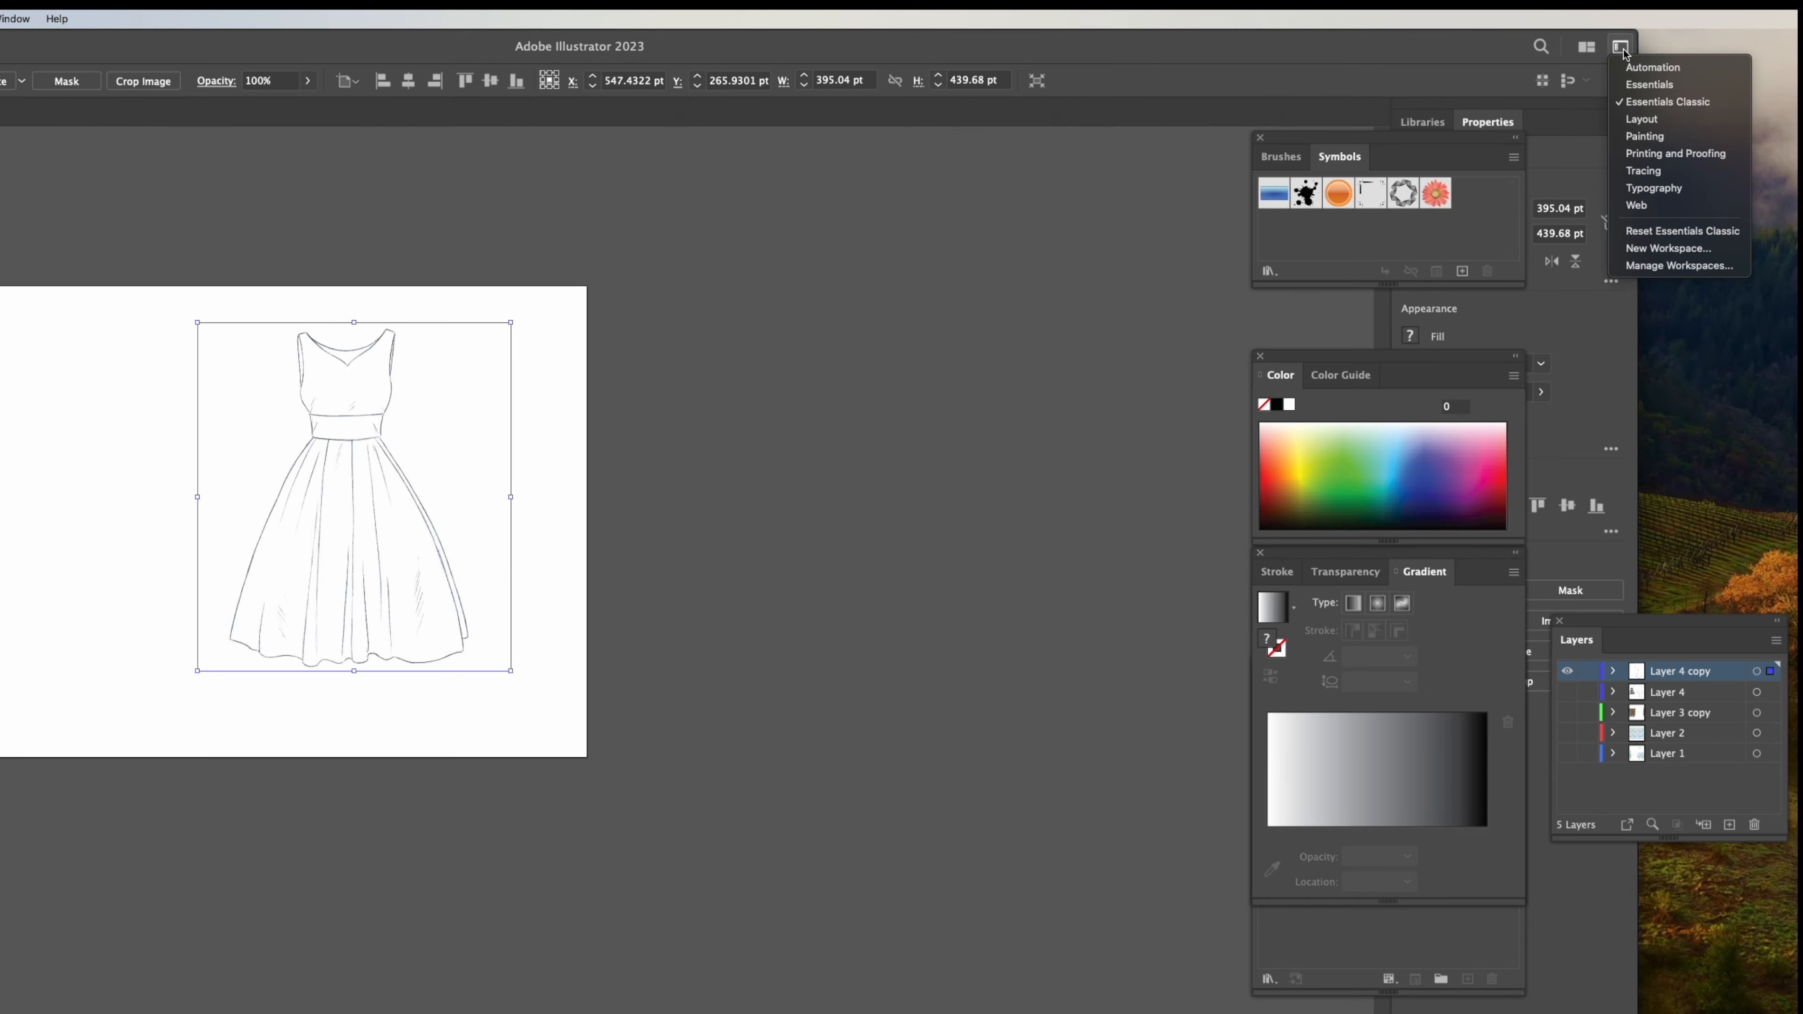
click(1645, 172)
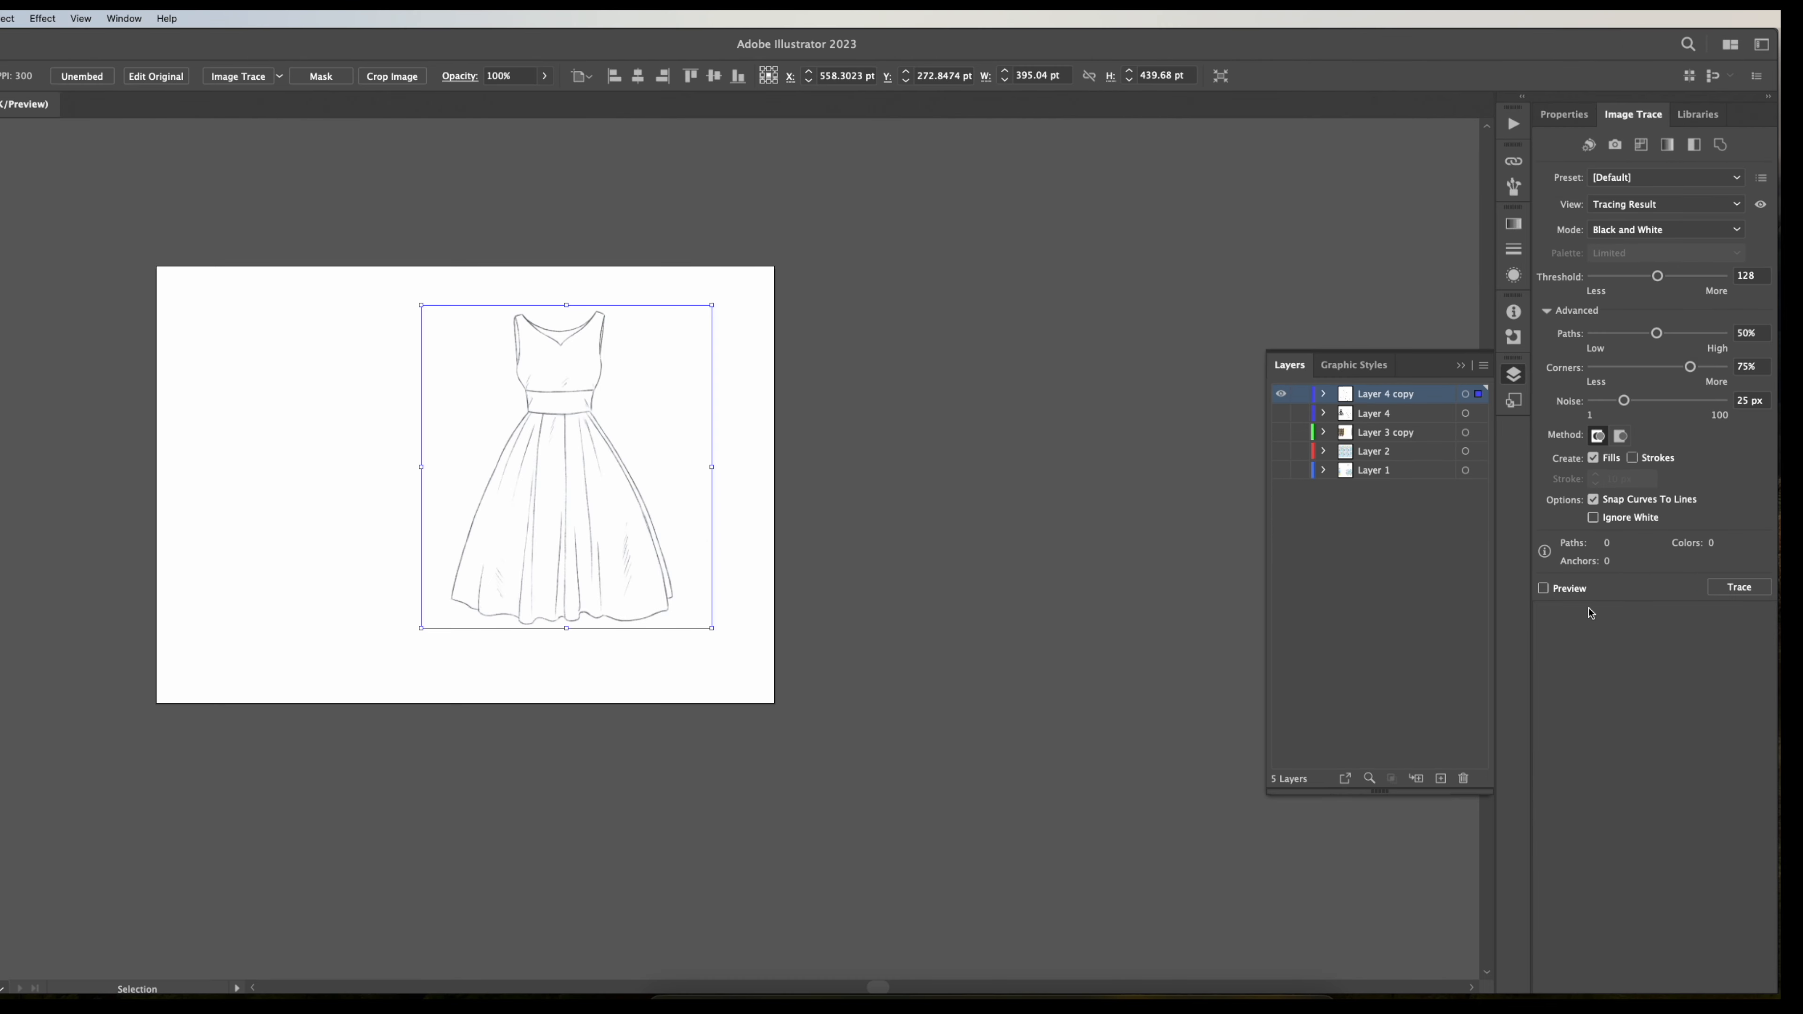
Trace the sketch in black and white with Preview and Ignore White on and the threshold raised above 220, and expand the tracing into paths.
click(1543, 589)
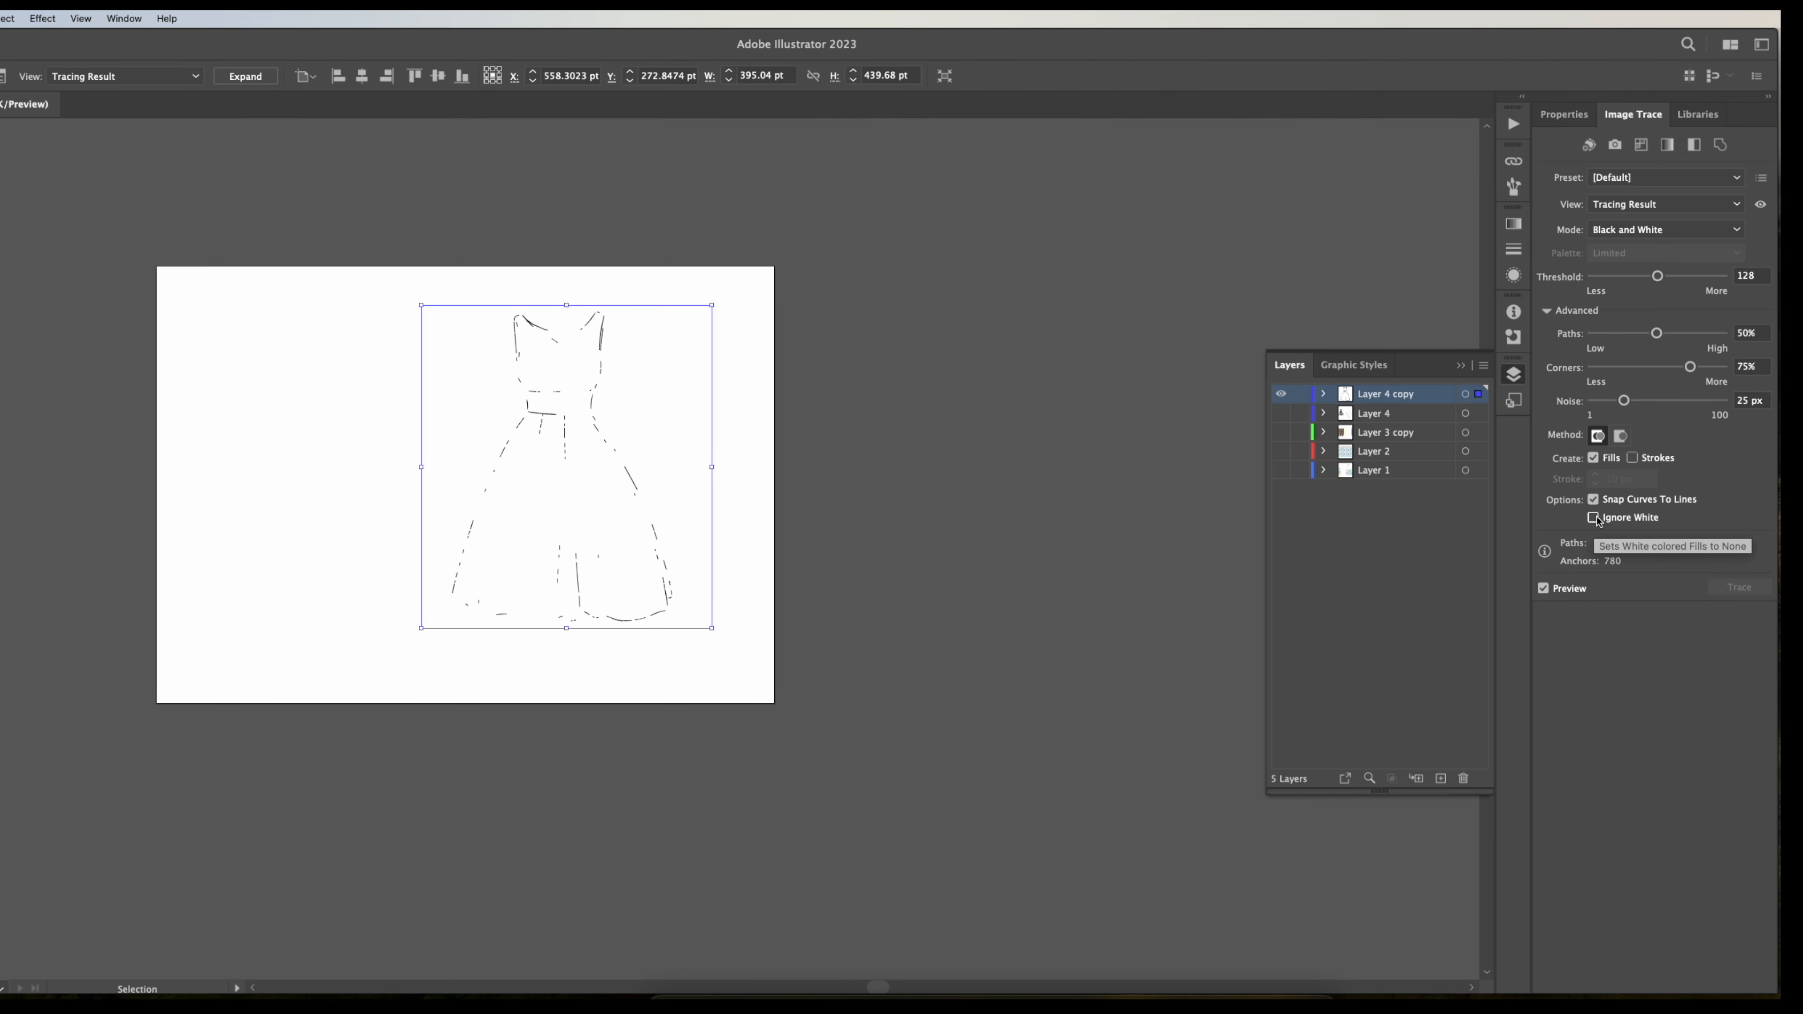
click(1624, 524)
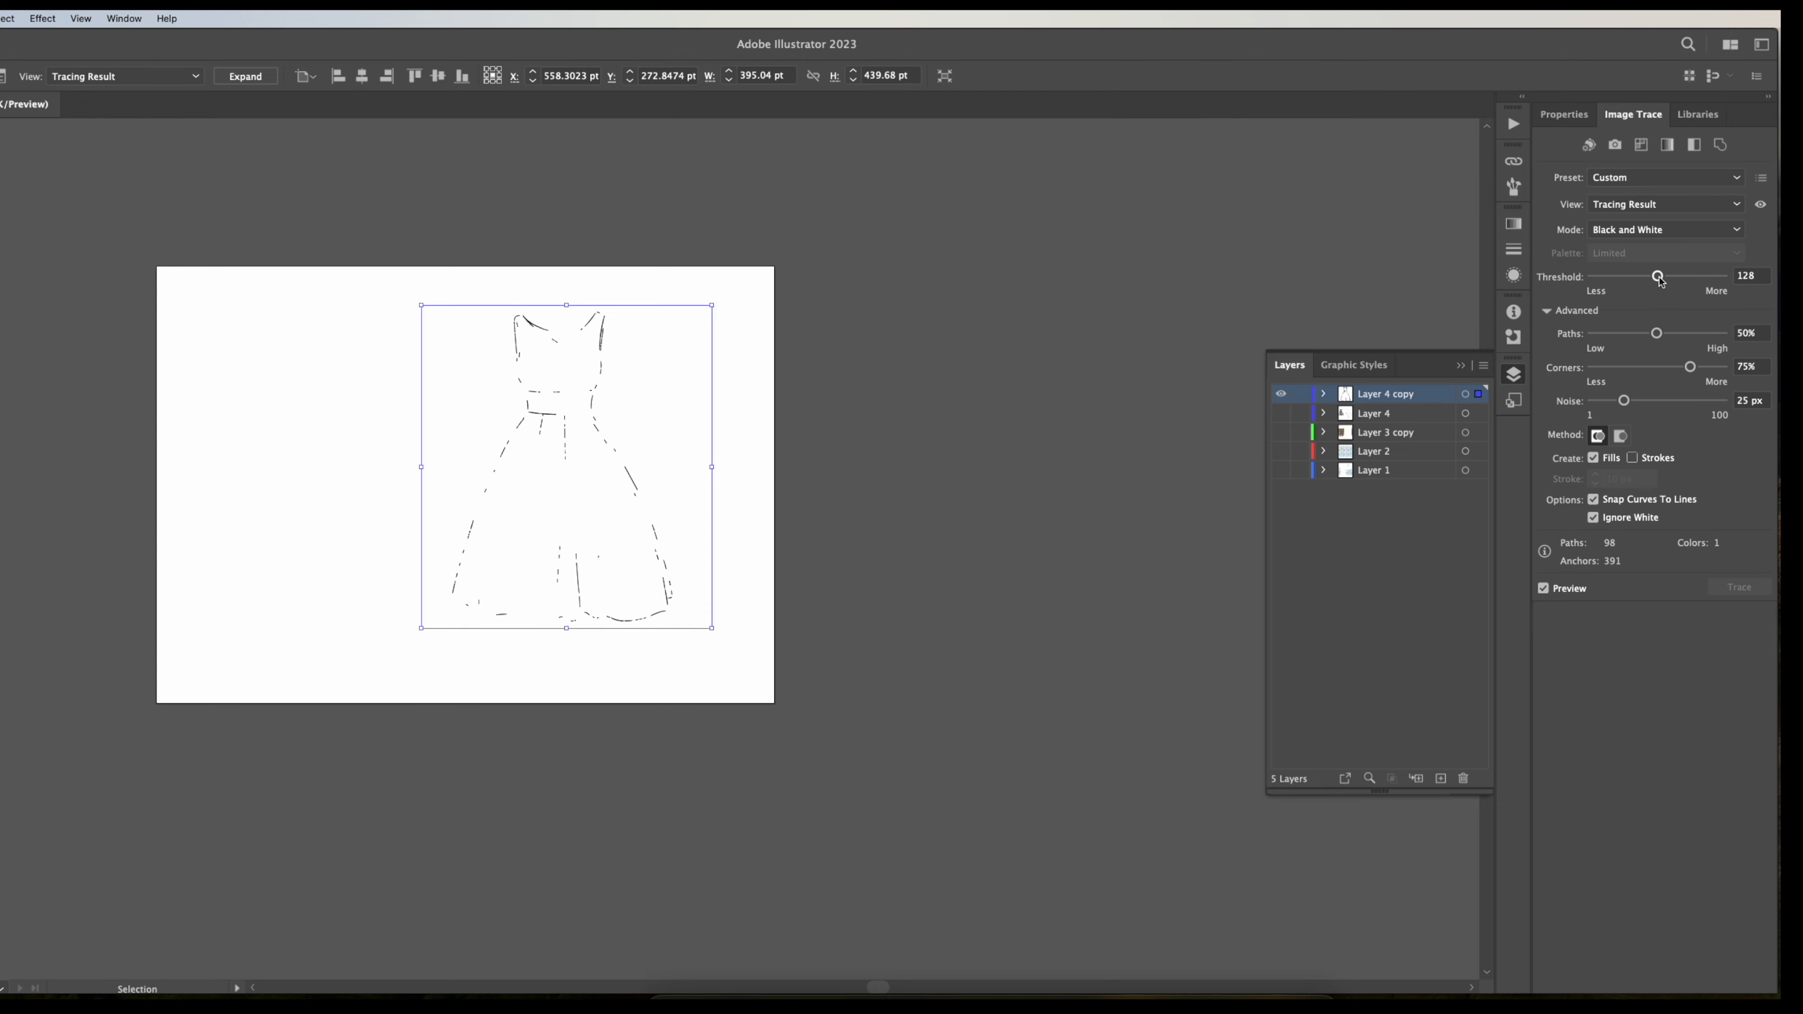
drag(1660, 280, 1707, 281)
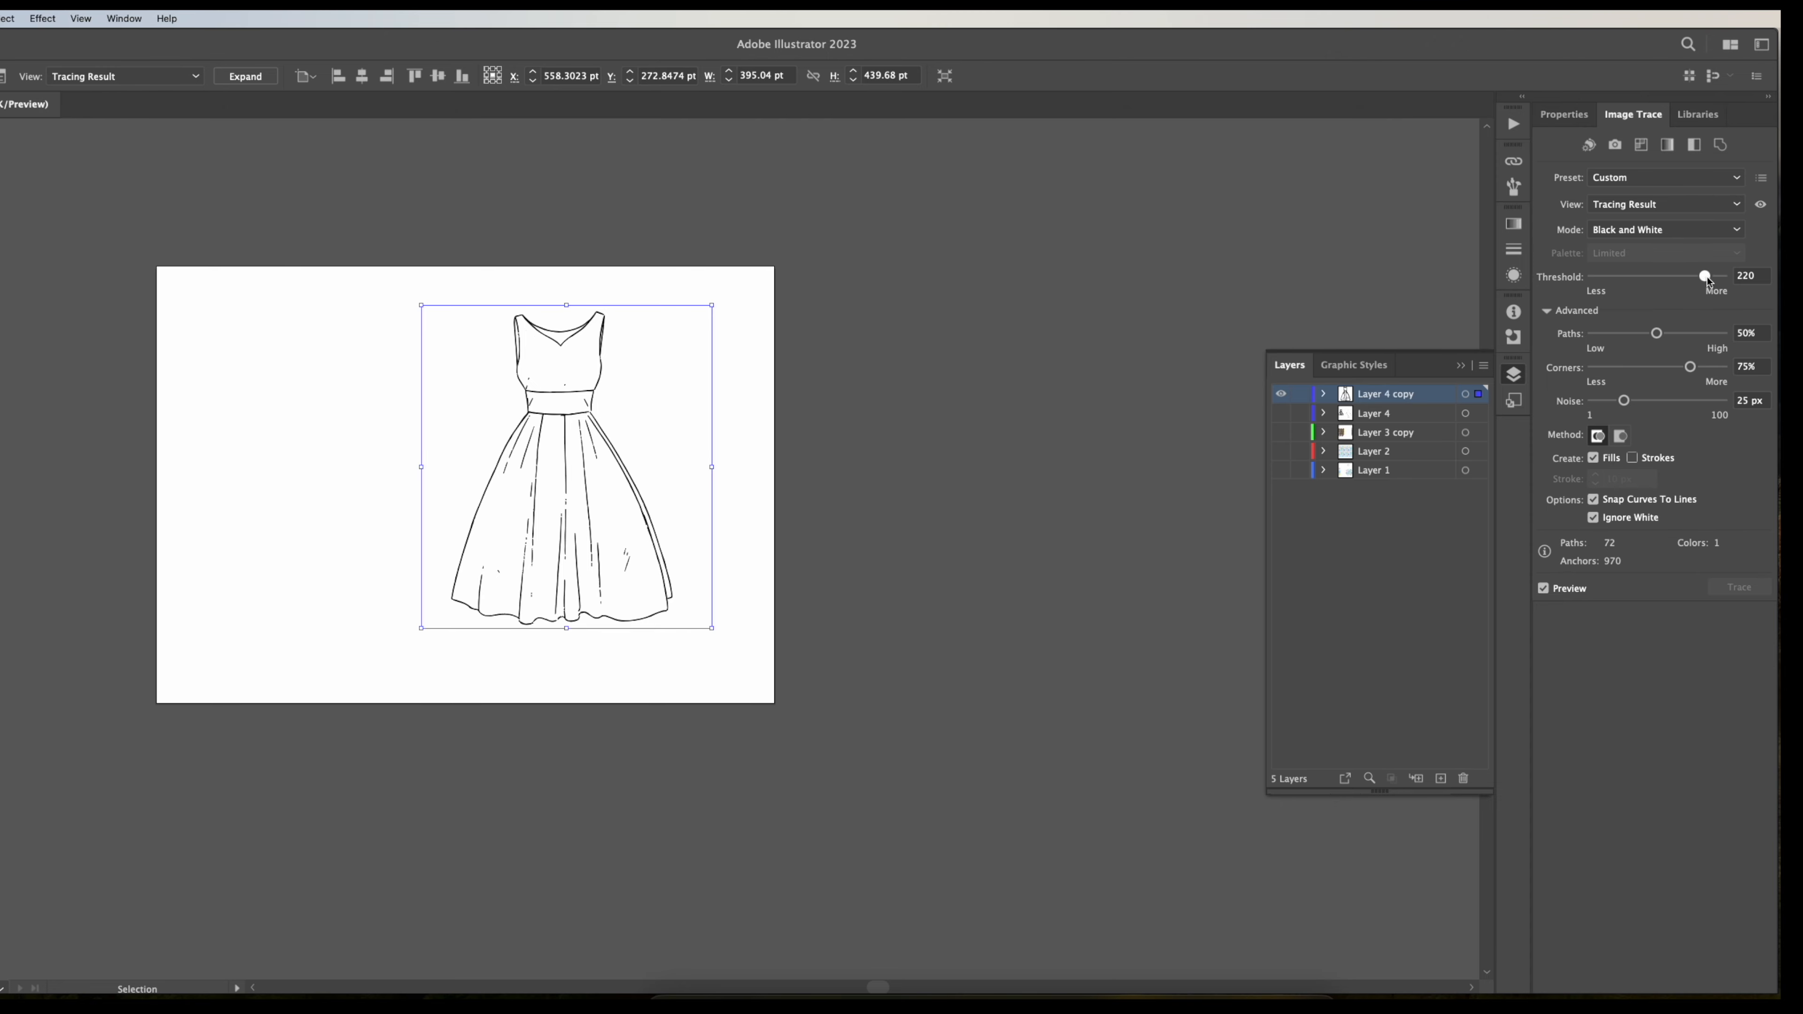
drag(1707, 280, 1714, 280)
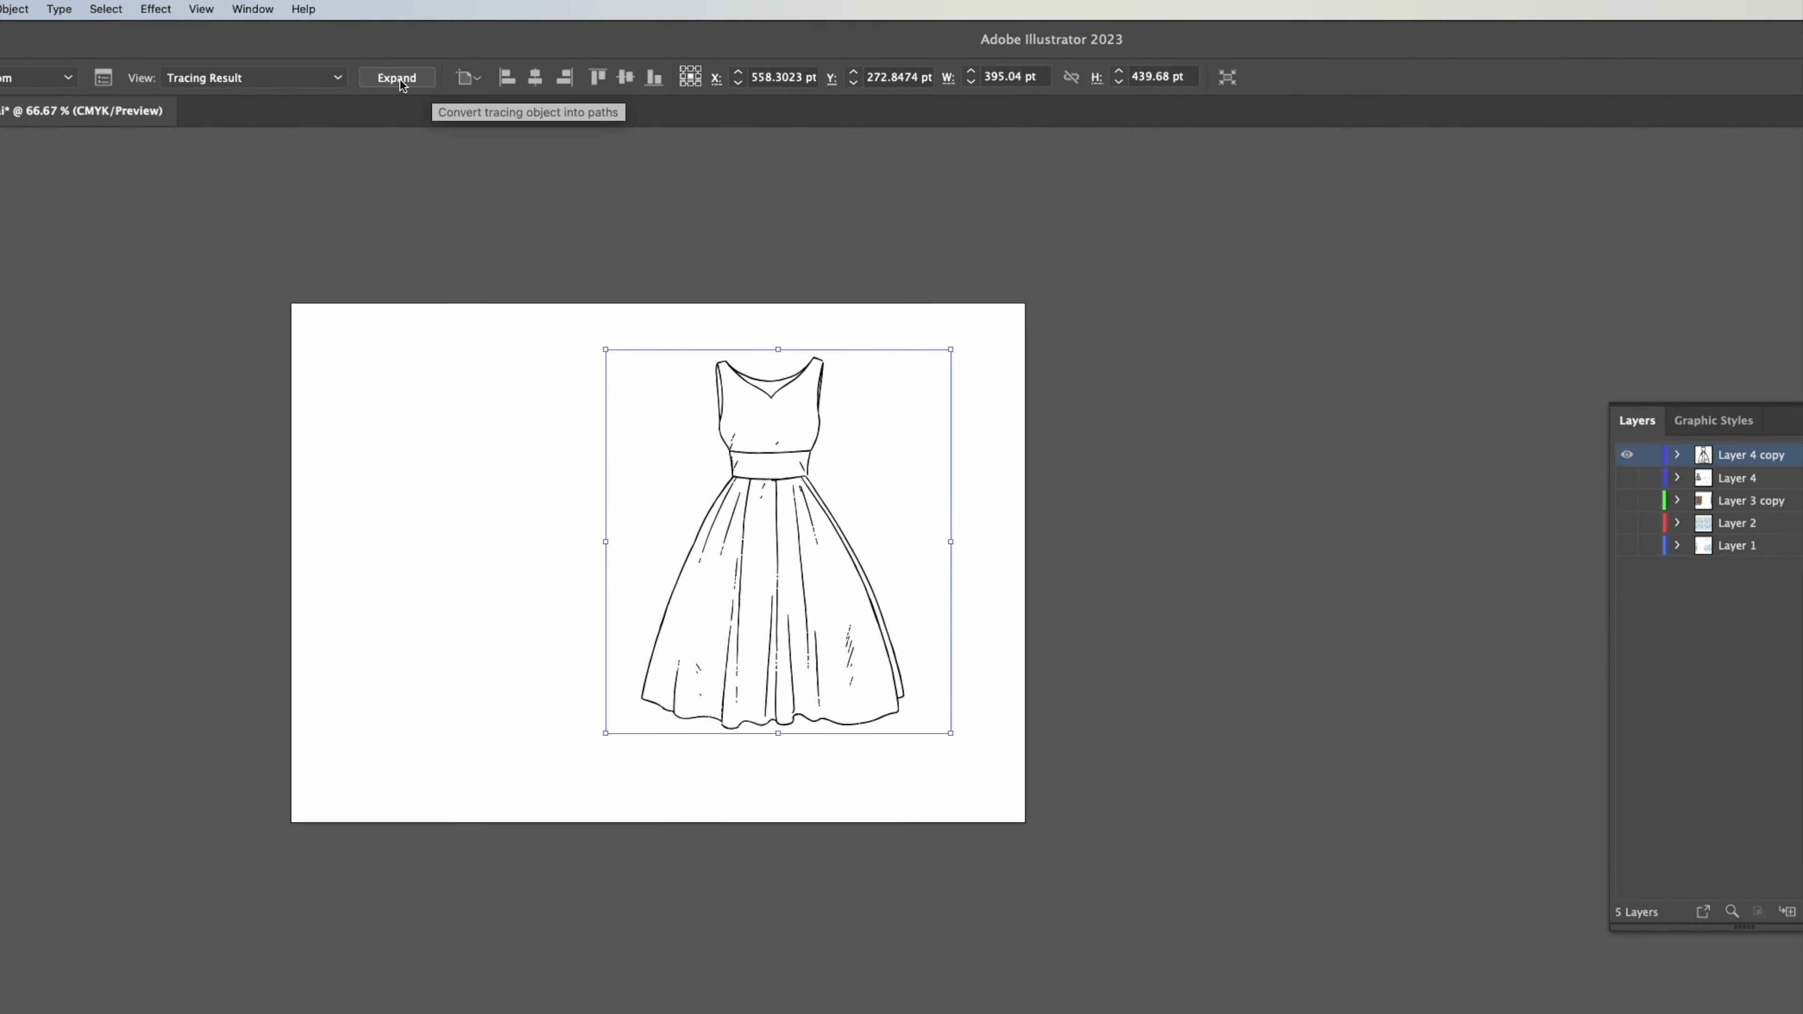
click(416, 85)
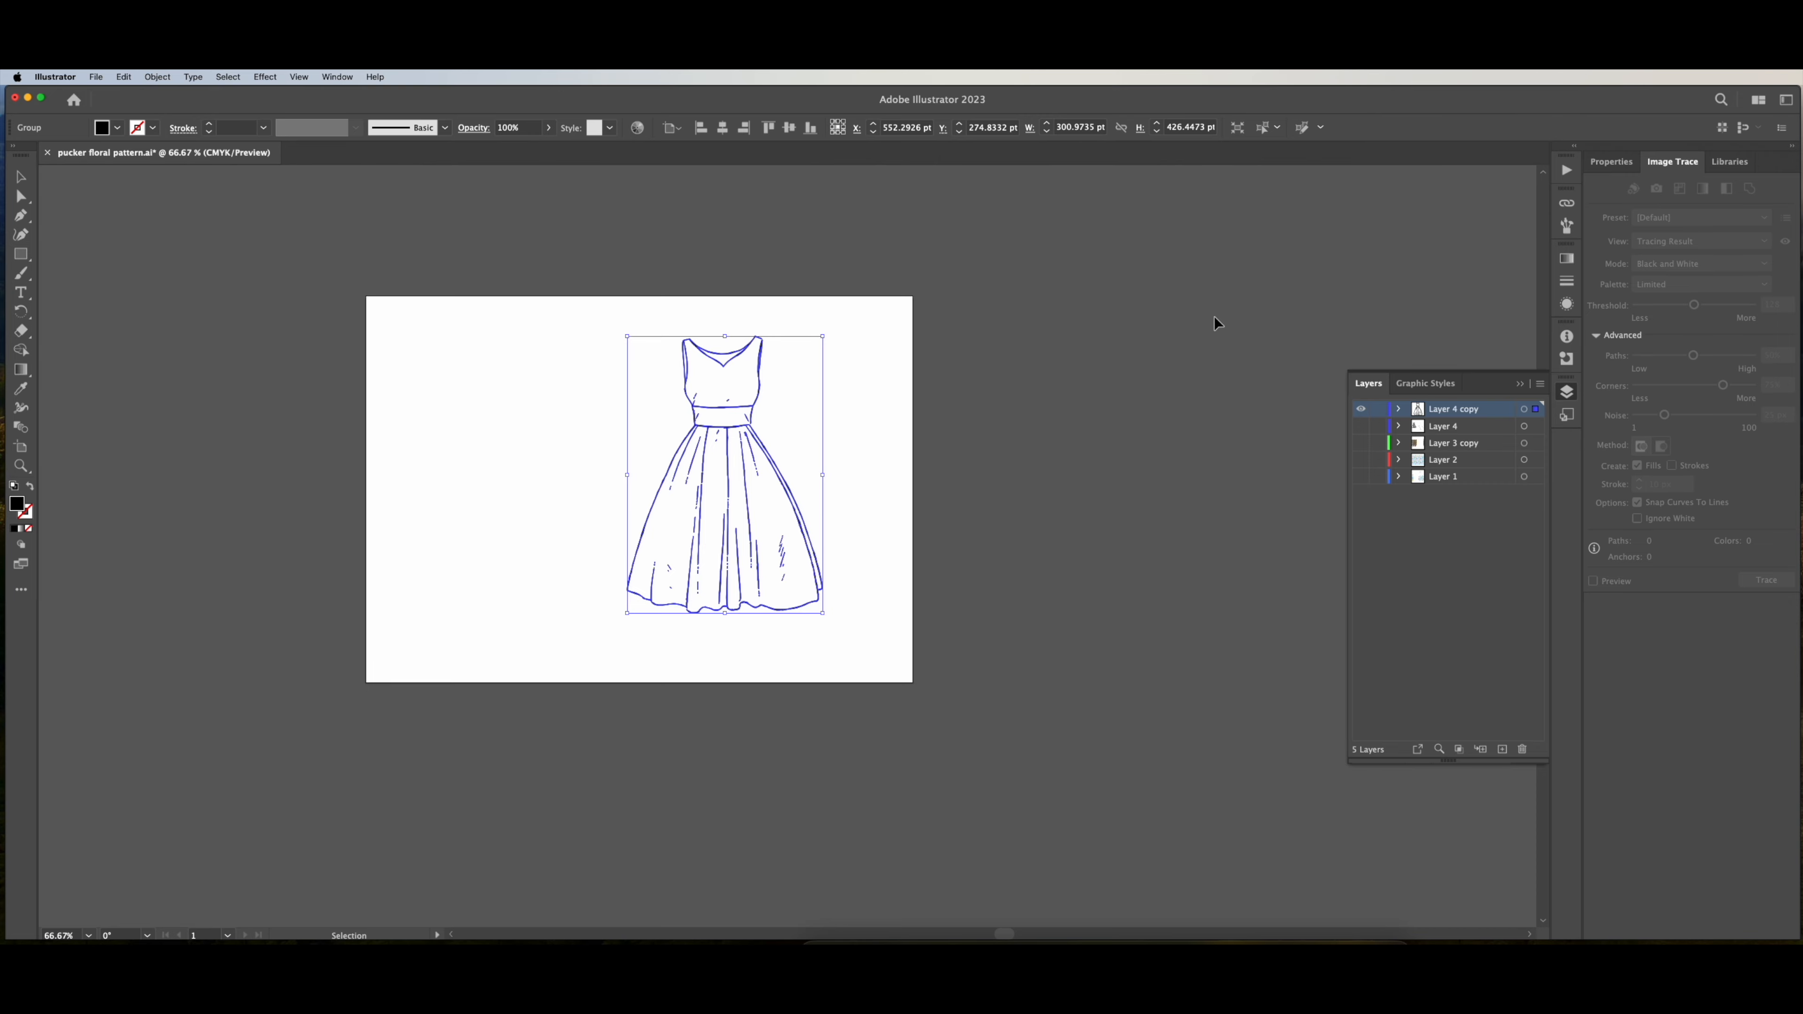
Return to the Essentials Classic workspace and move the traced dress to the left half of the artboard.
click(1789, 103)
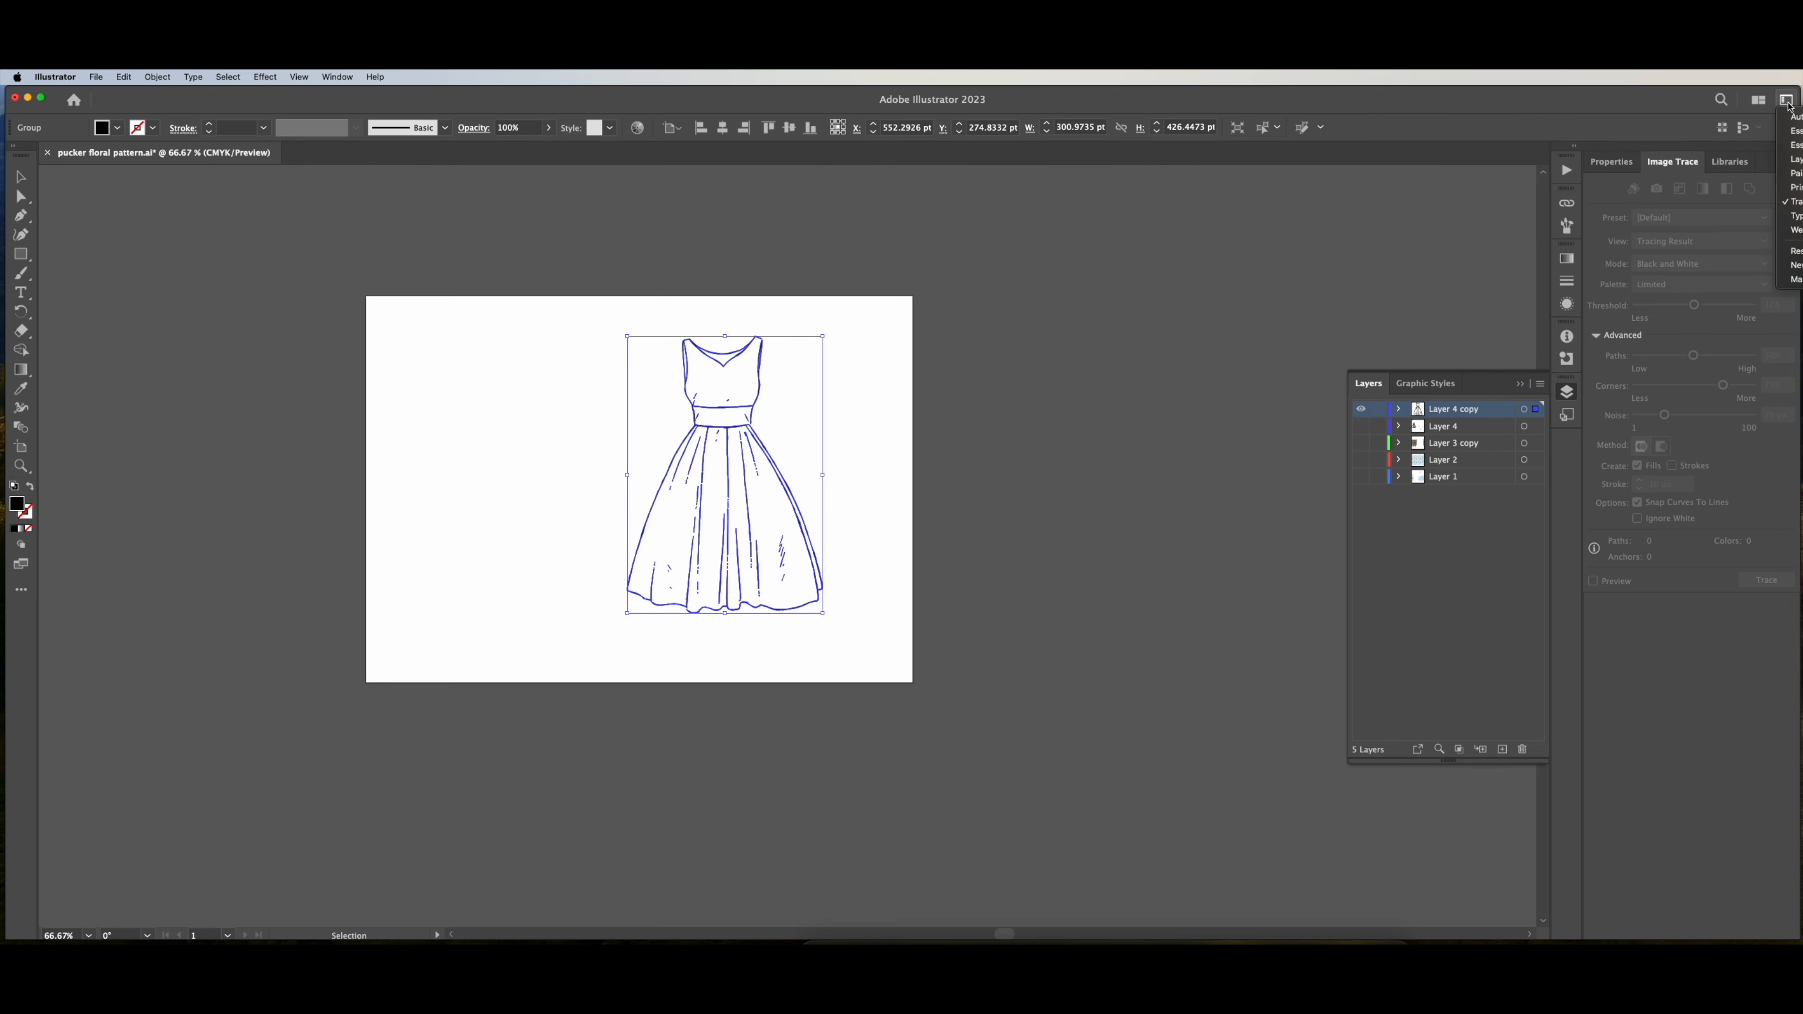
click(1791, 146)
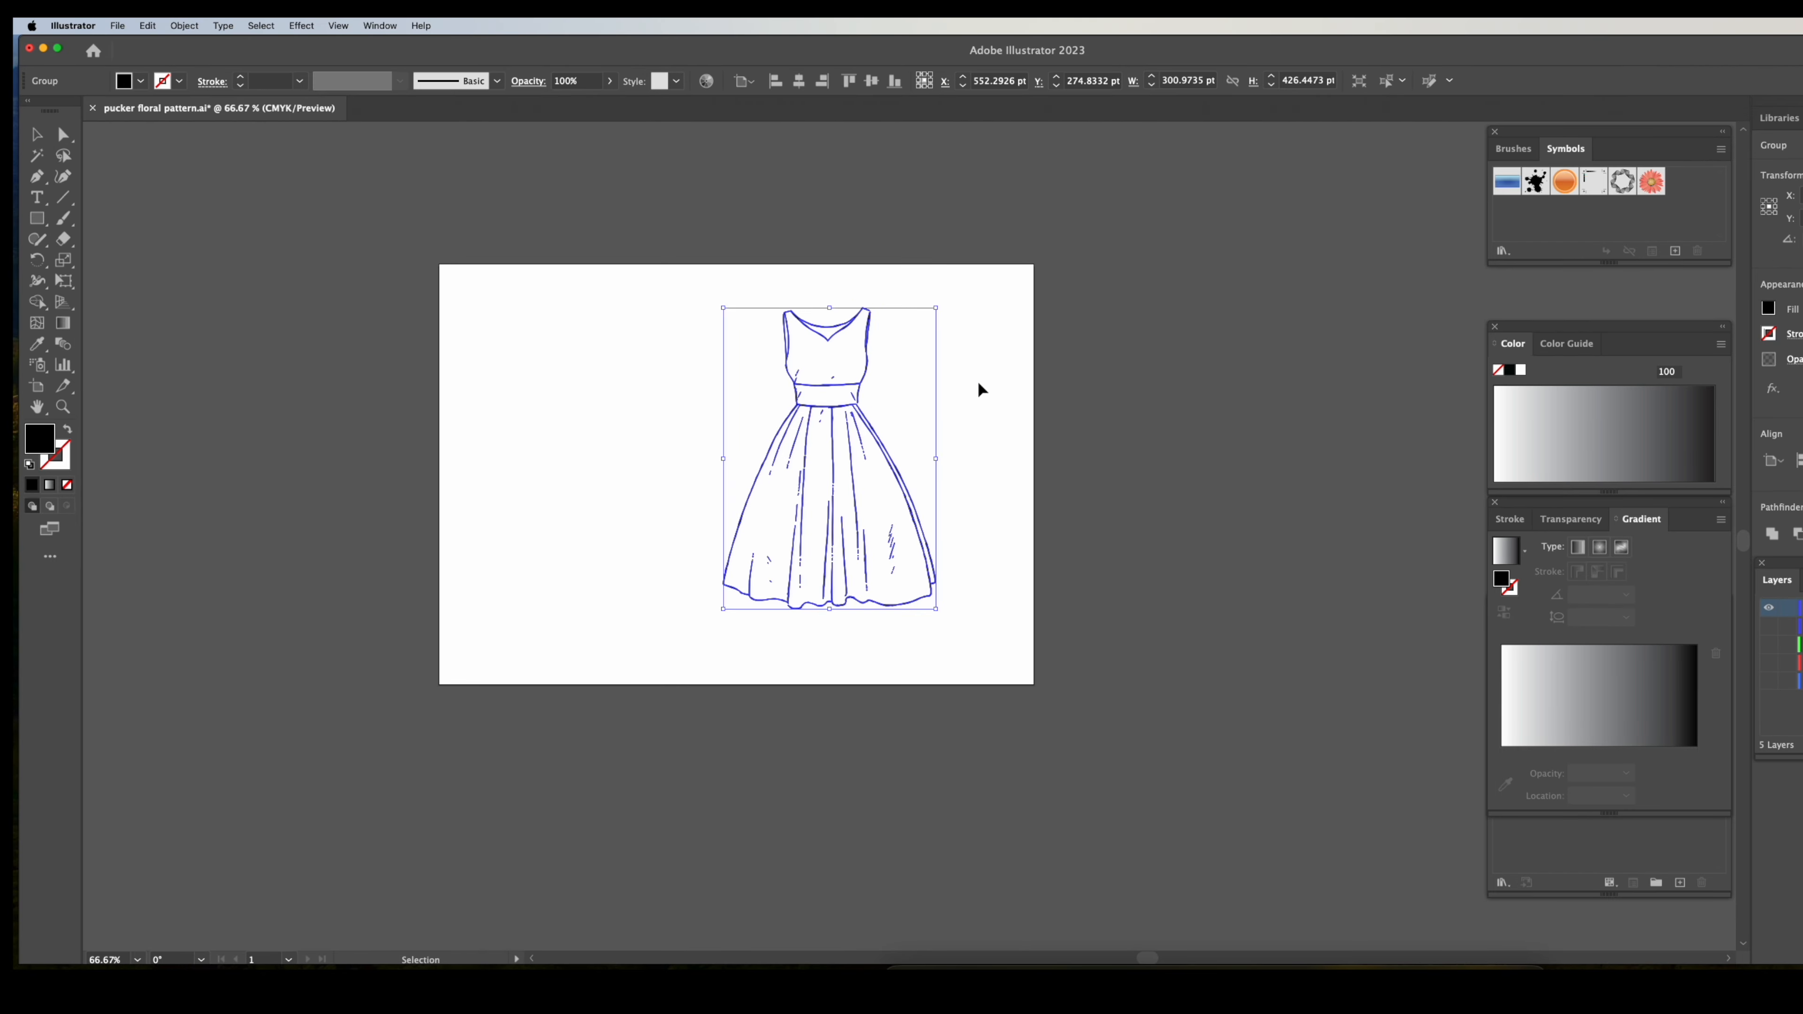
click(978, 389)
click(825, 515)
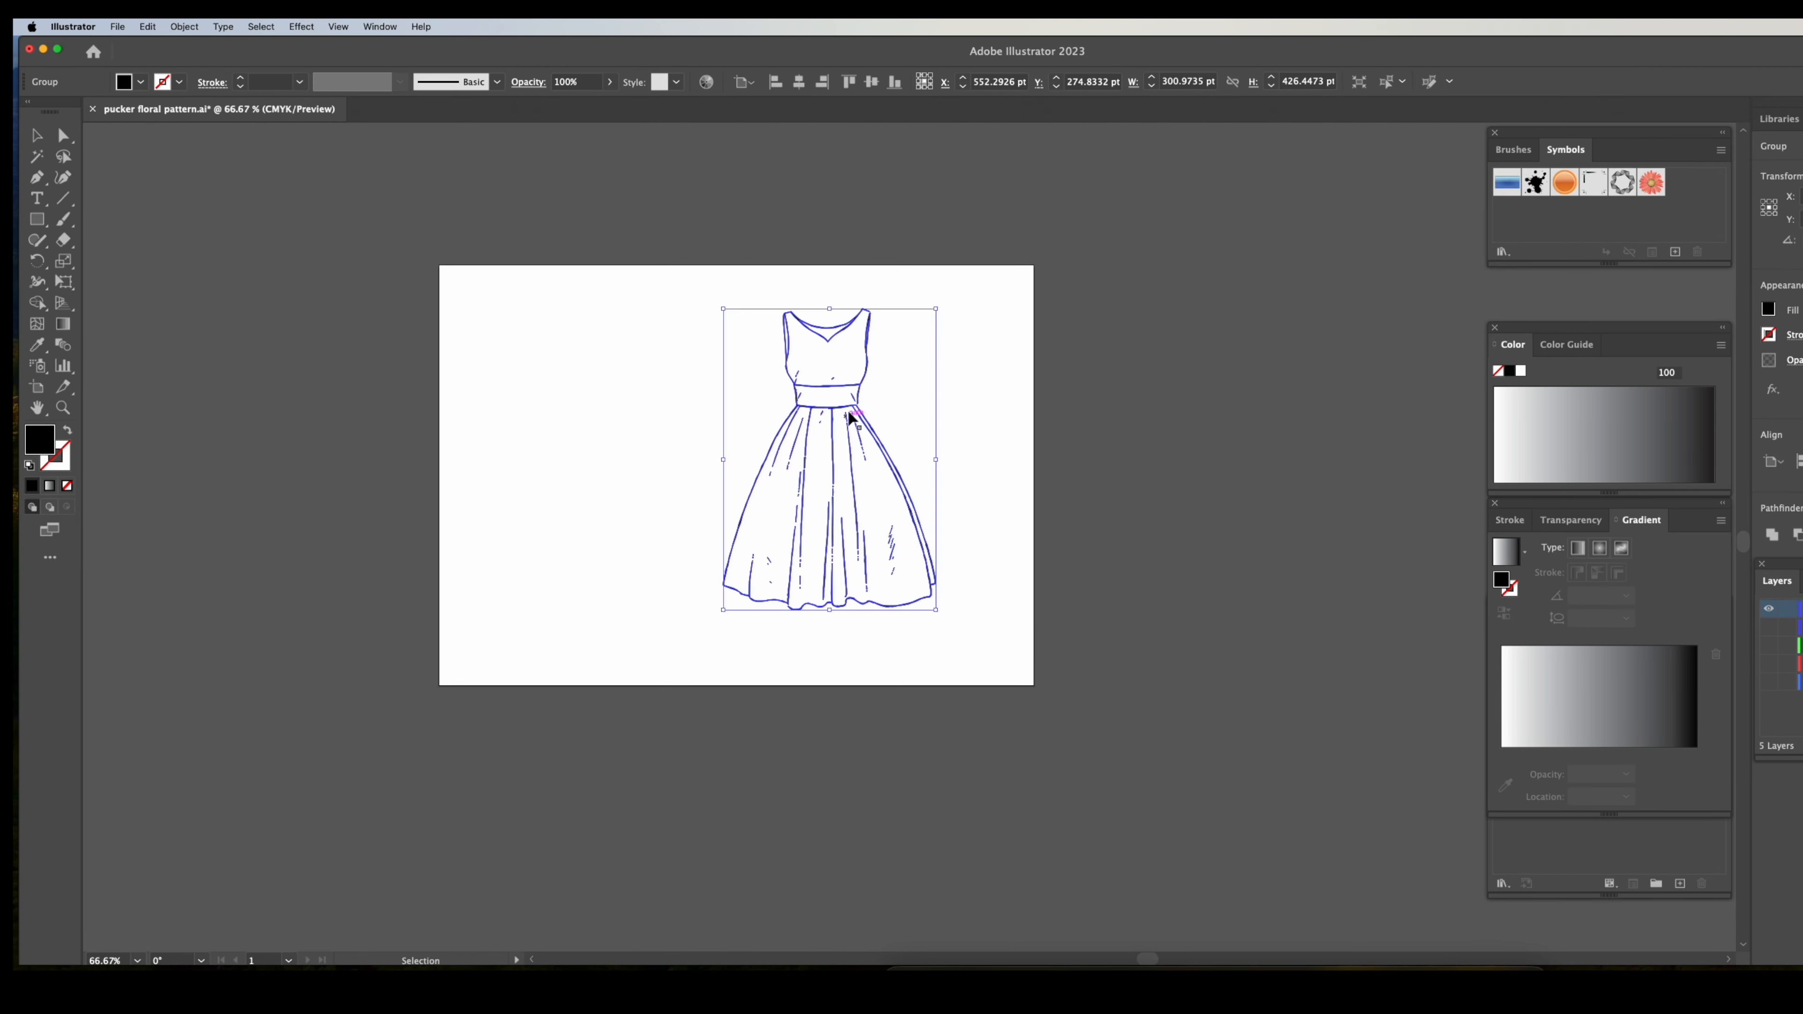
drag(495, 272, 839, 719)
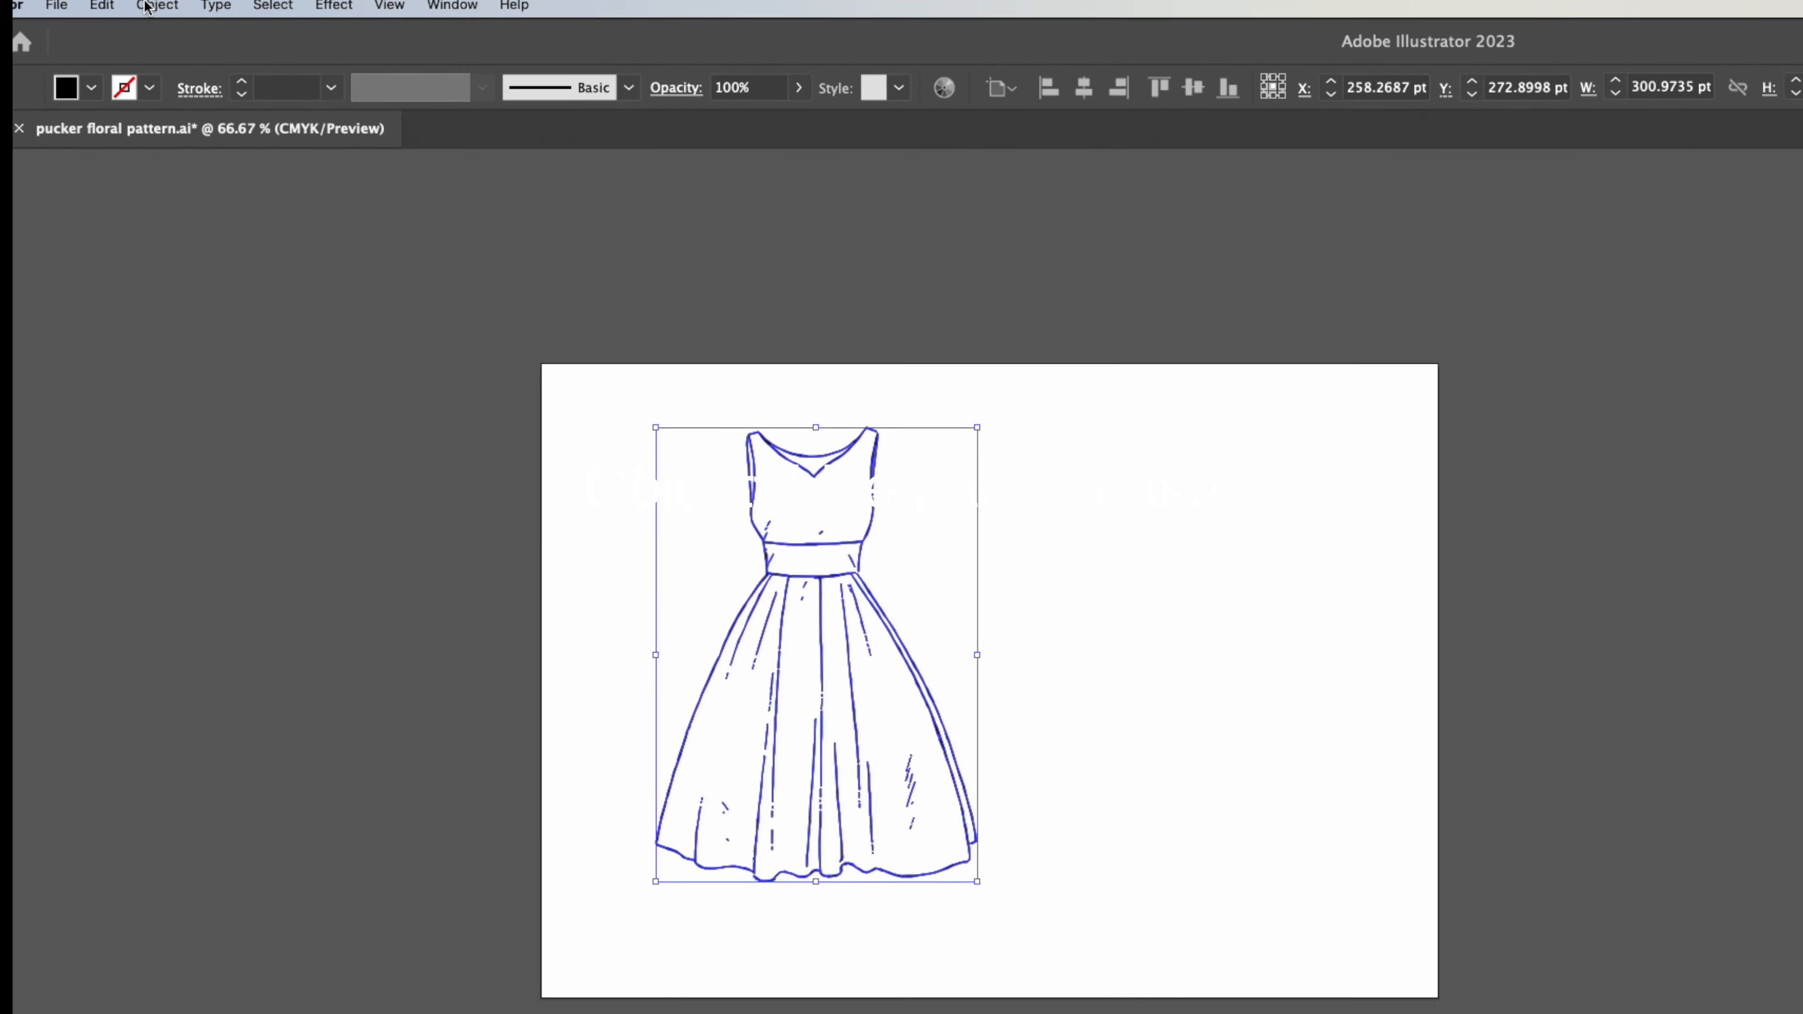
Make the selected dress paths into a Live Paint group.
click(148, 6)
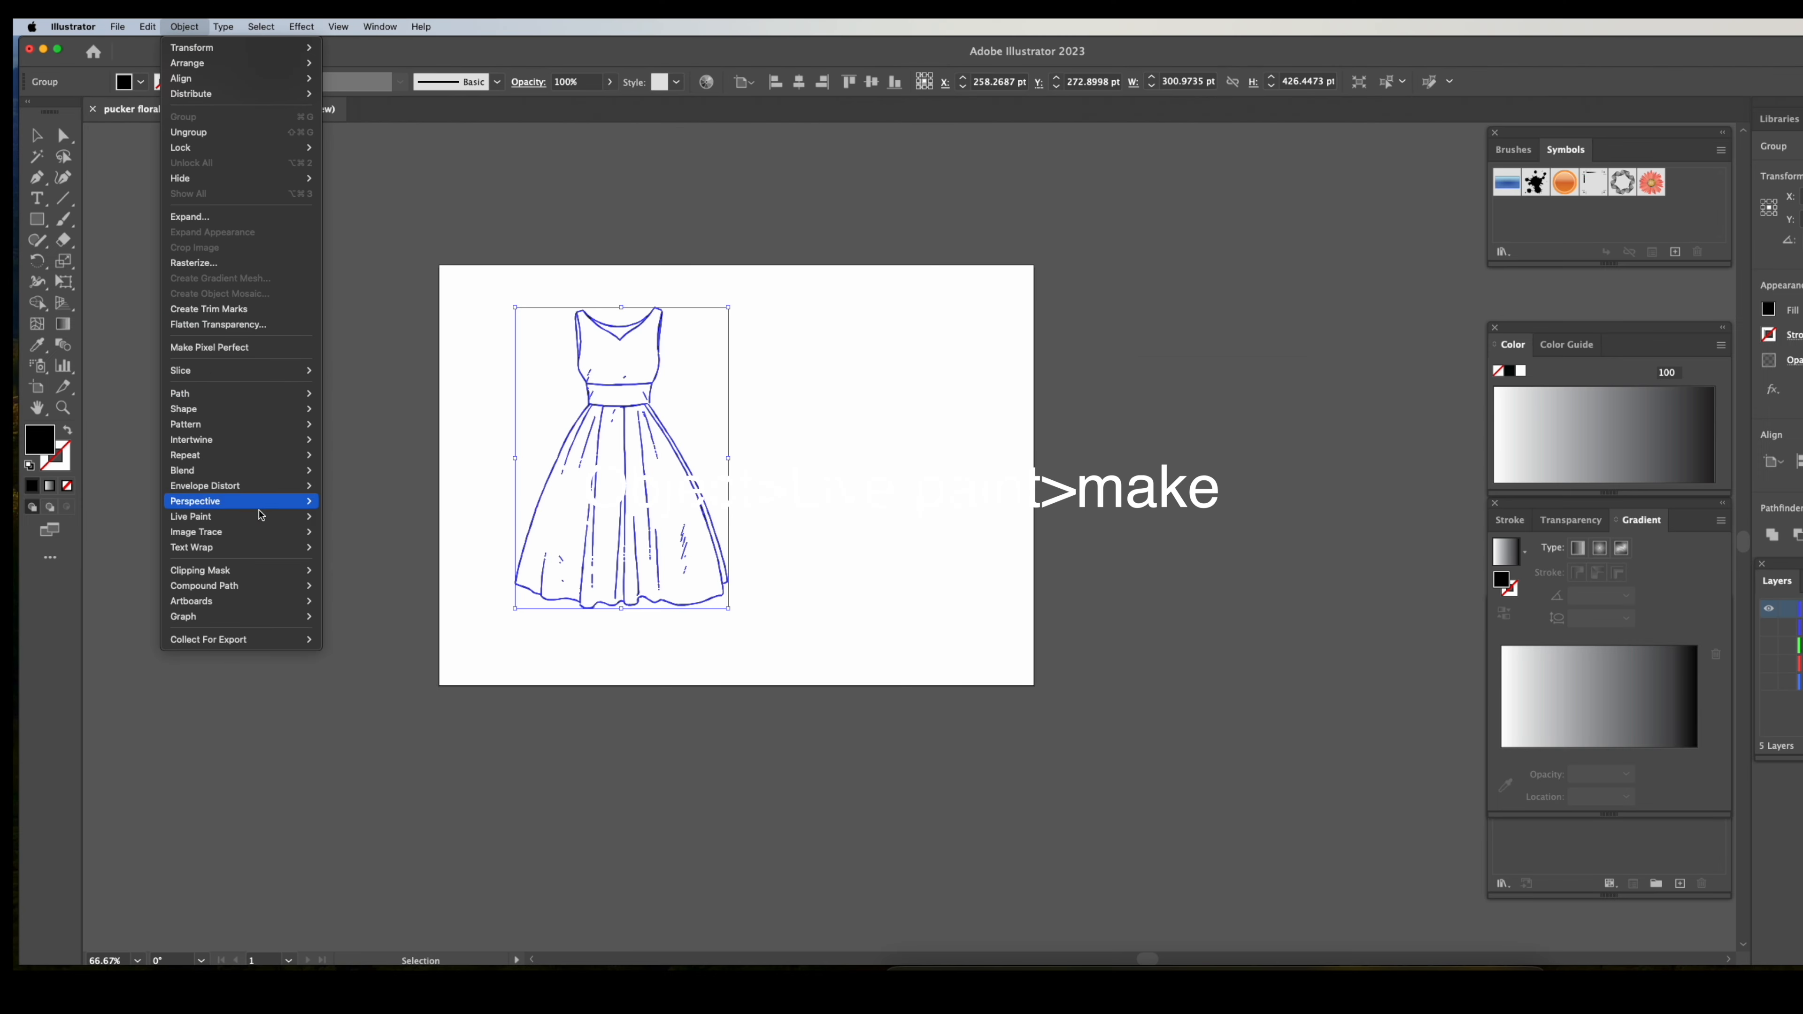
mouse_move(256, 516)
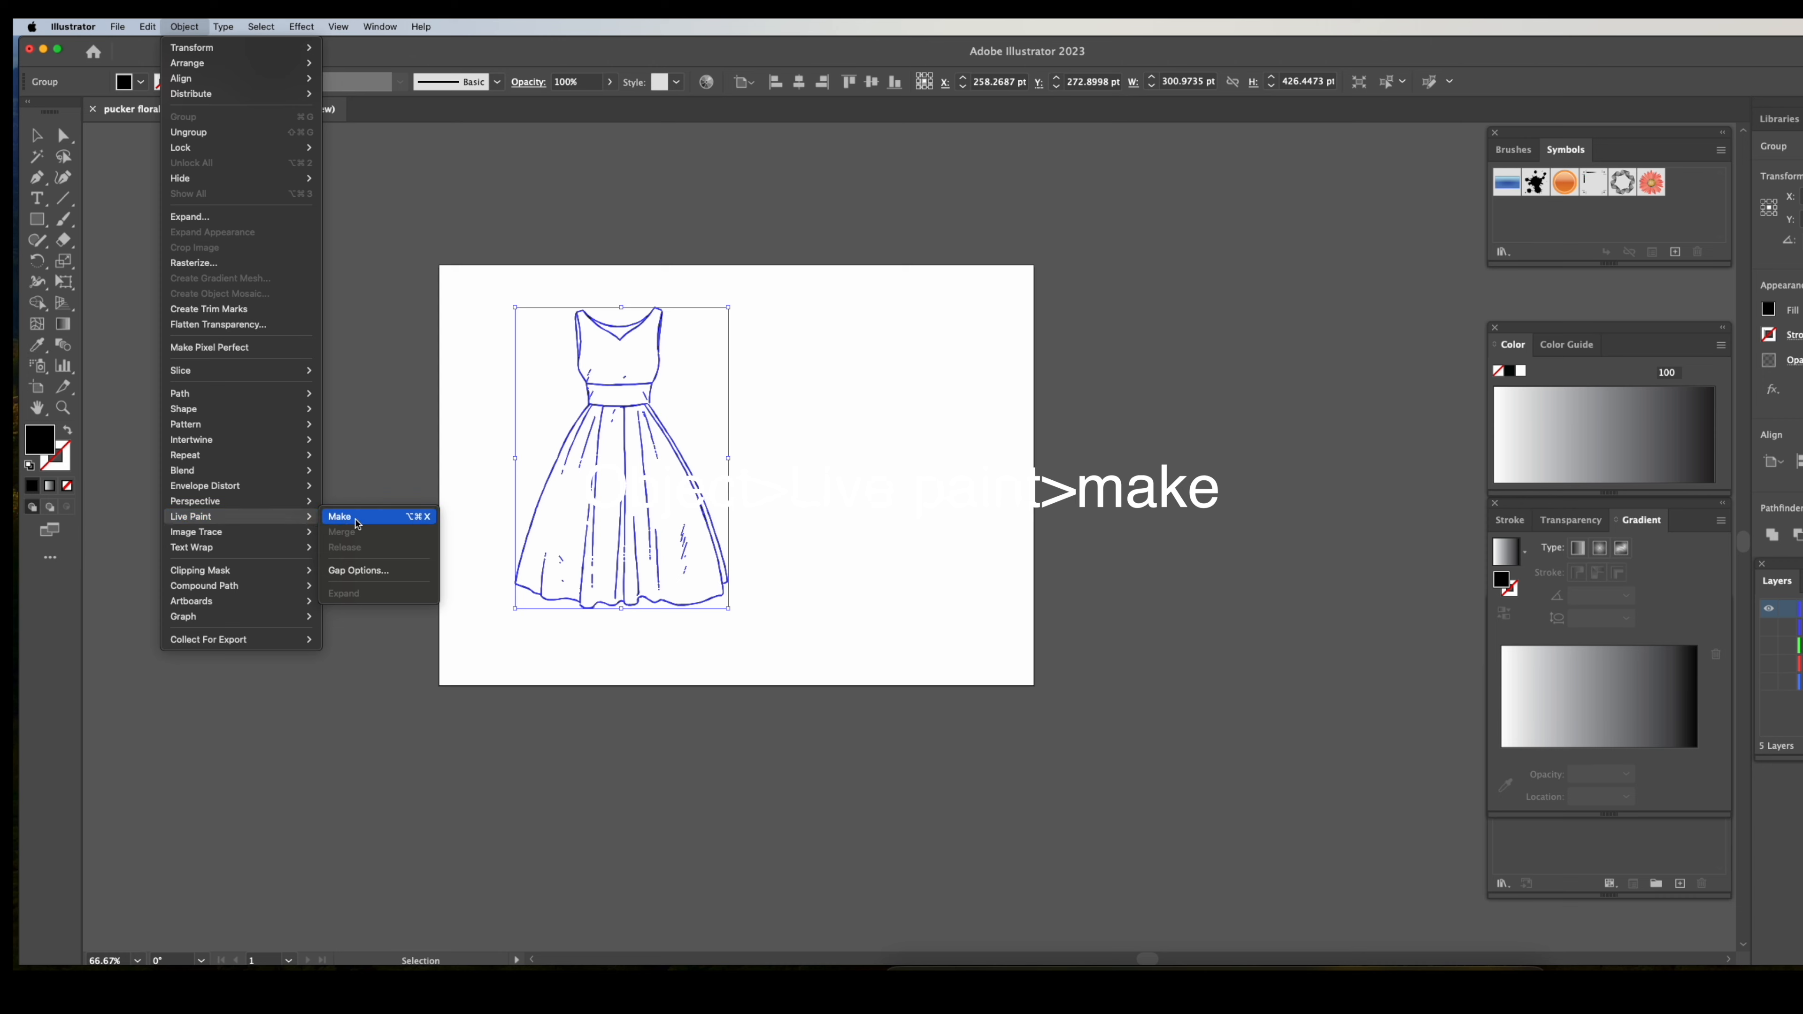
click(357, 524)
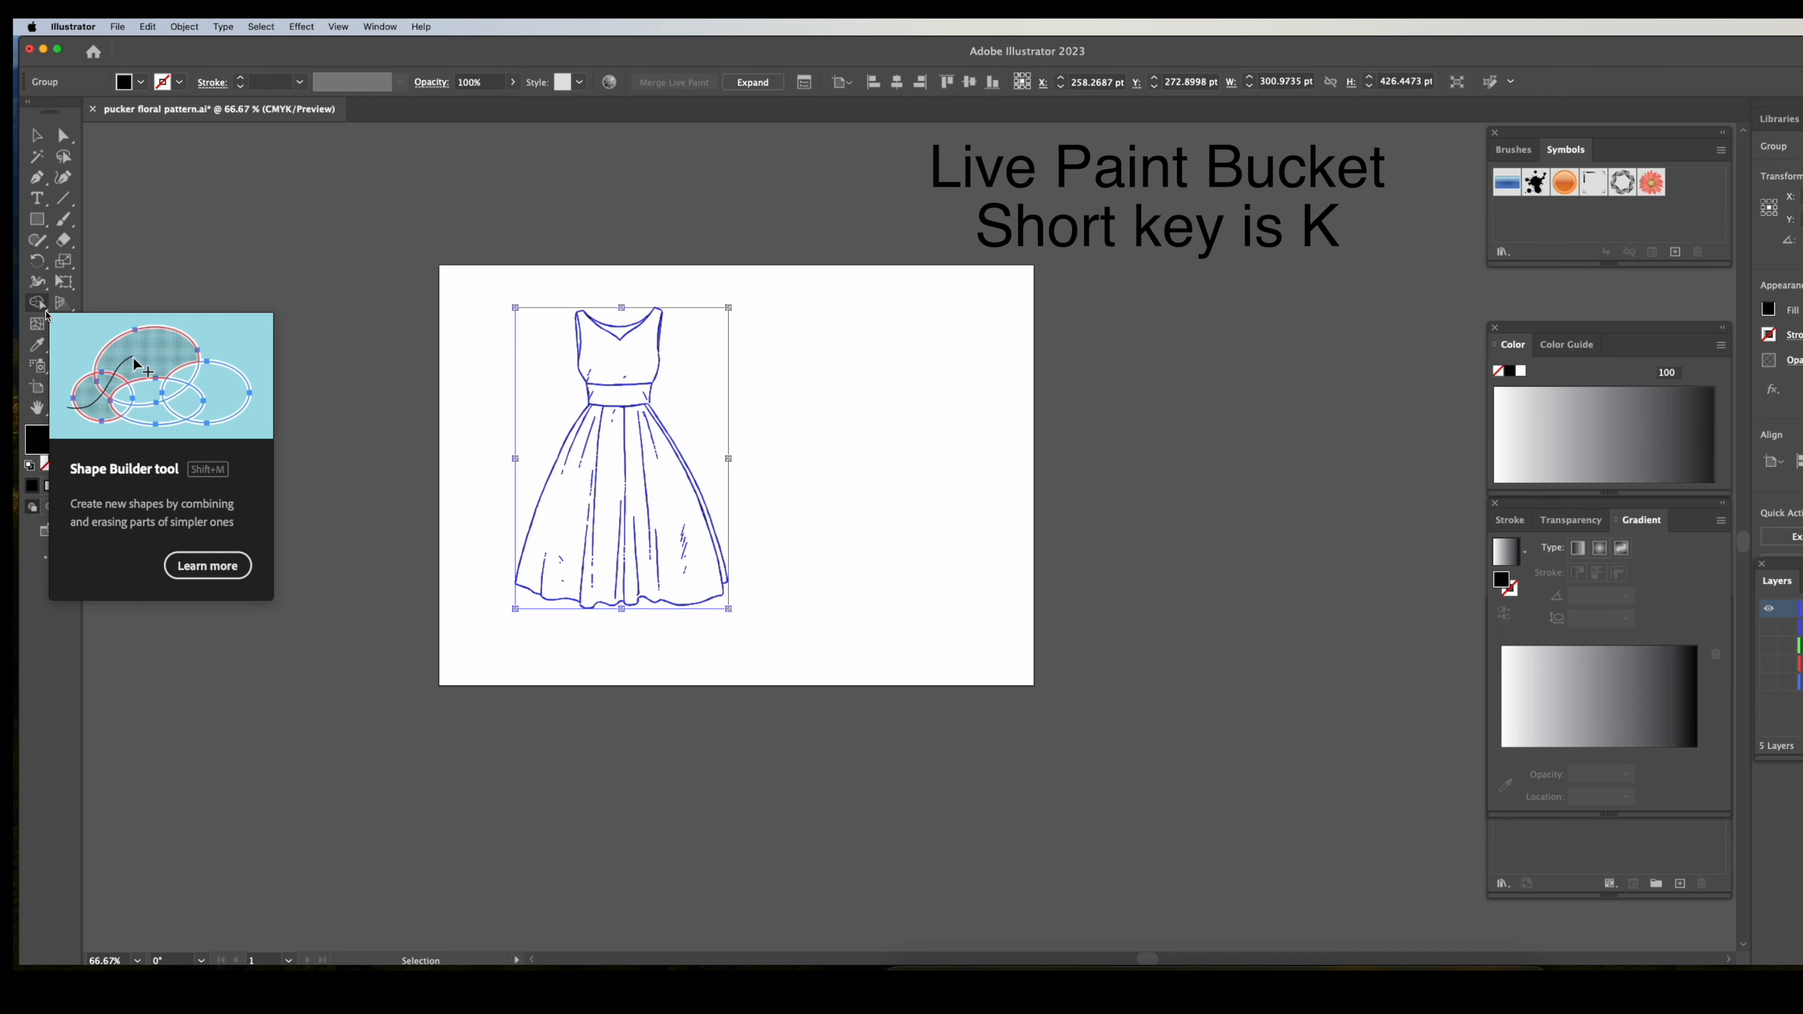
Fill the dress's skirt panels and bodice with the floral New Pattern Swatch 1 using the Live Paint Bucket, and deselect the dress.
click(37, 303)
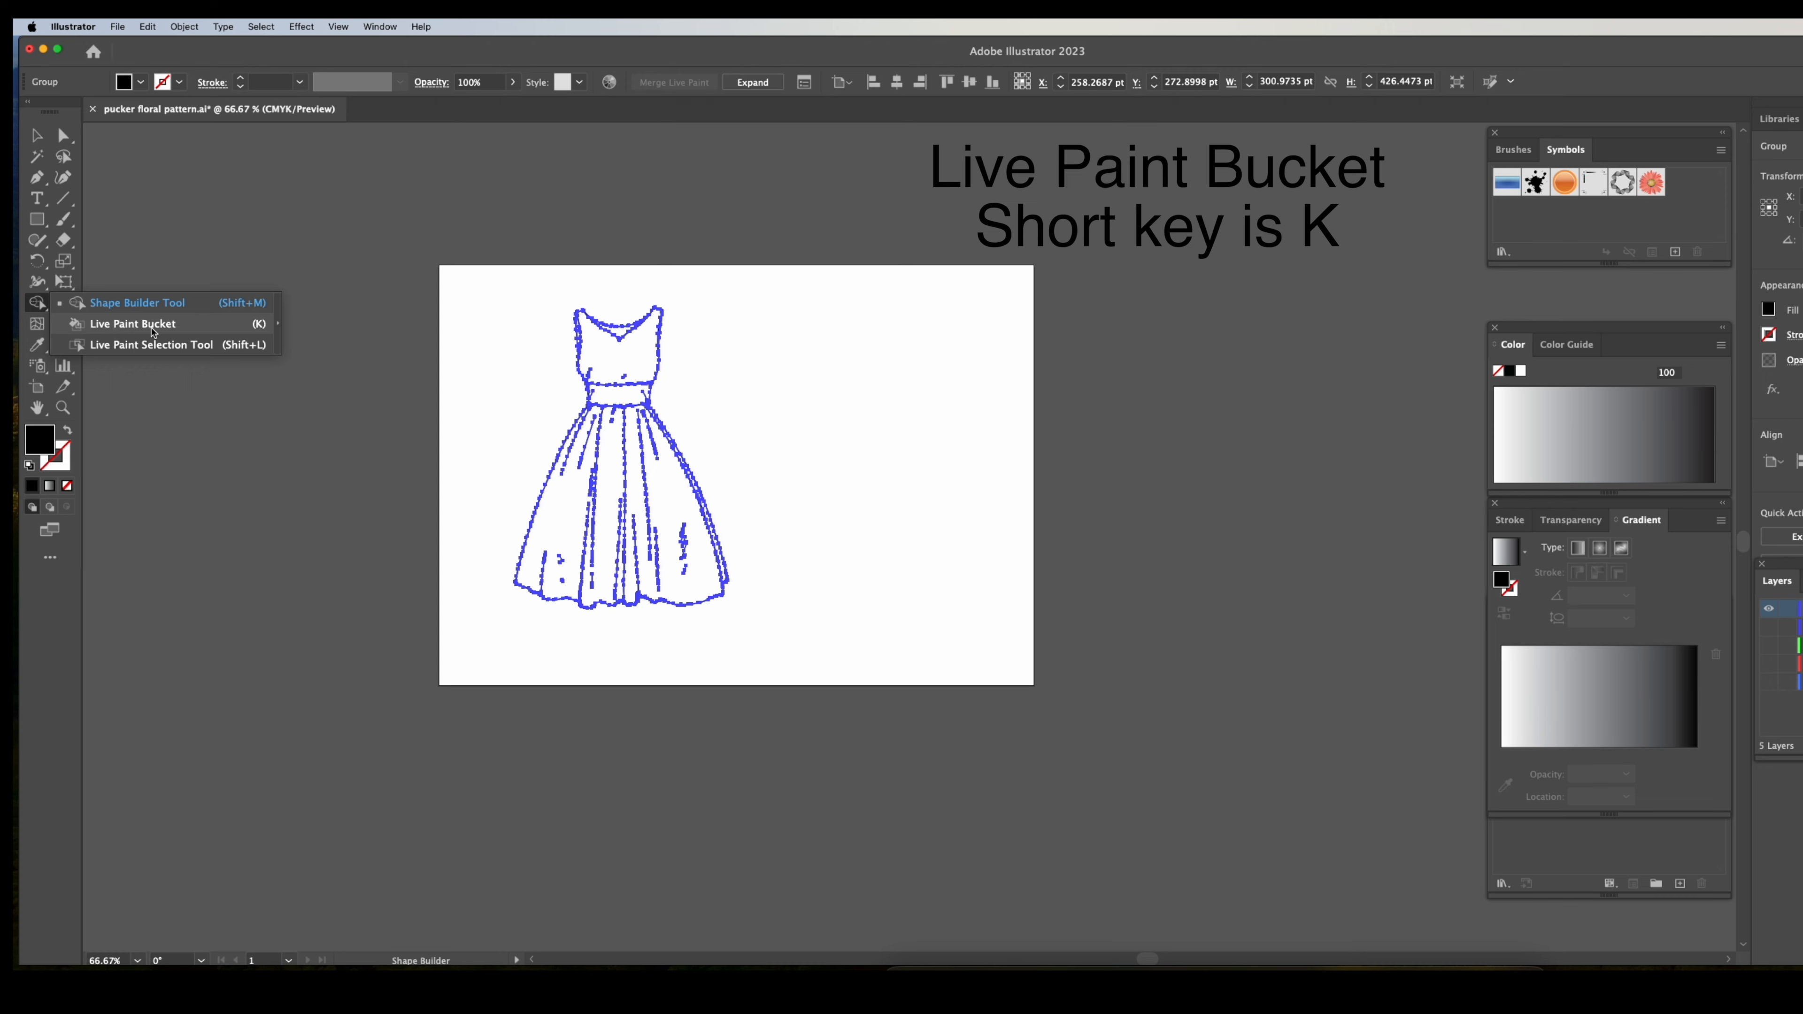
click(163, 325)
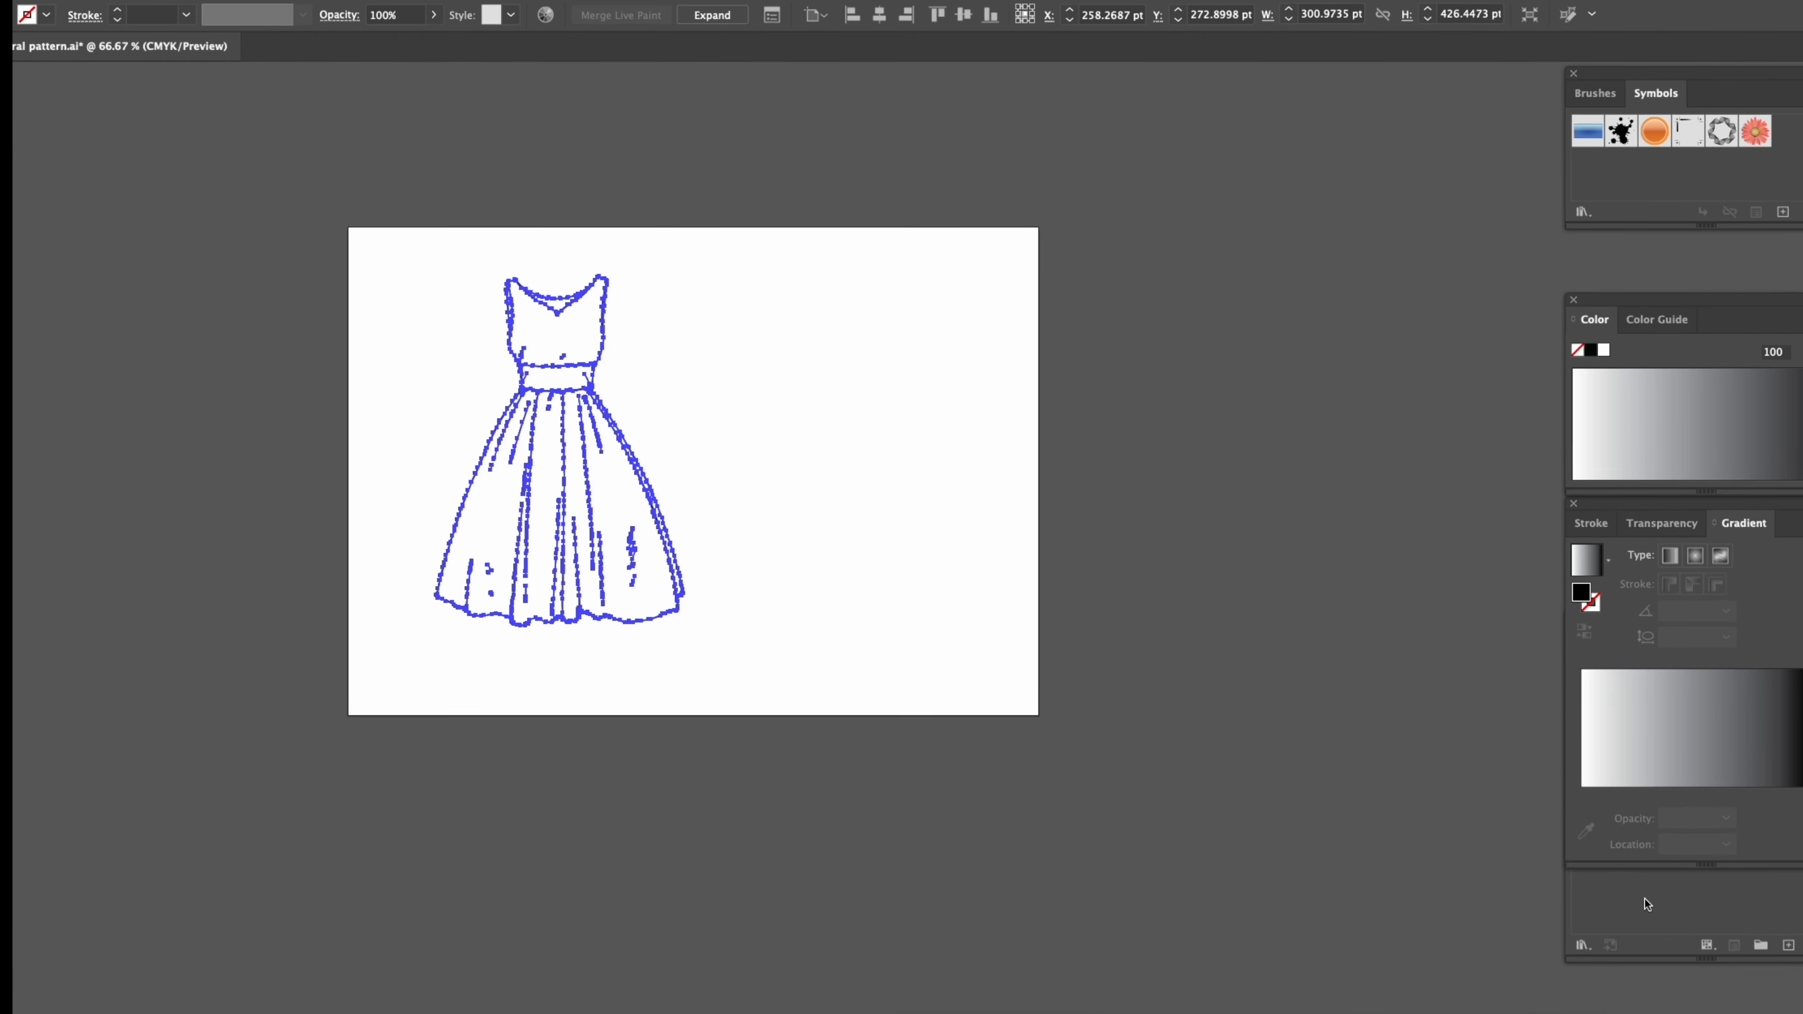
click(1556, 843)
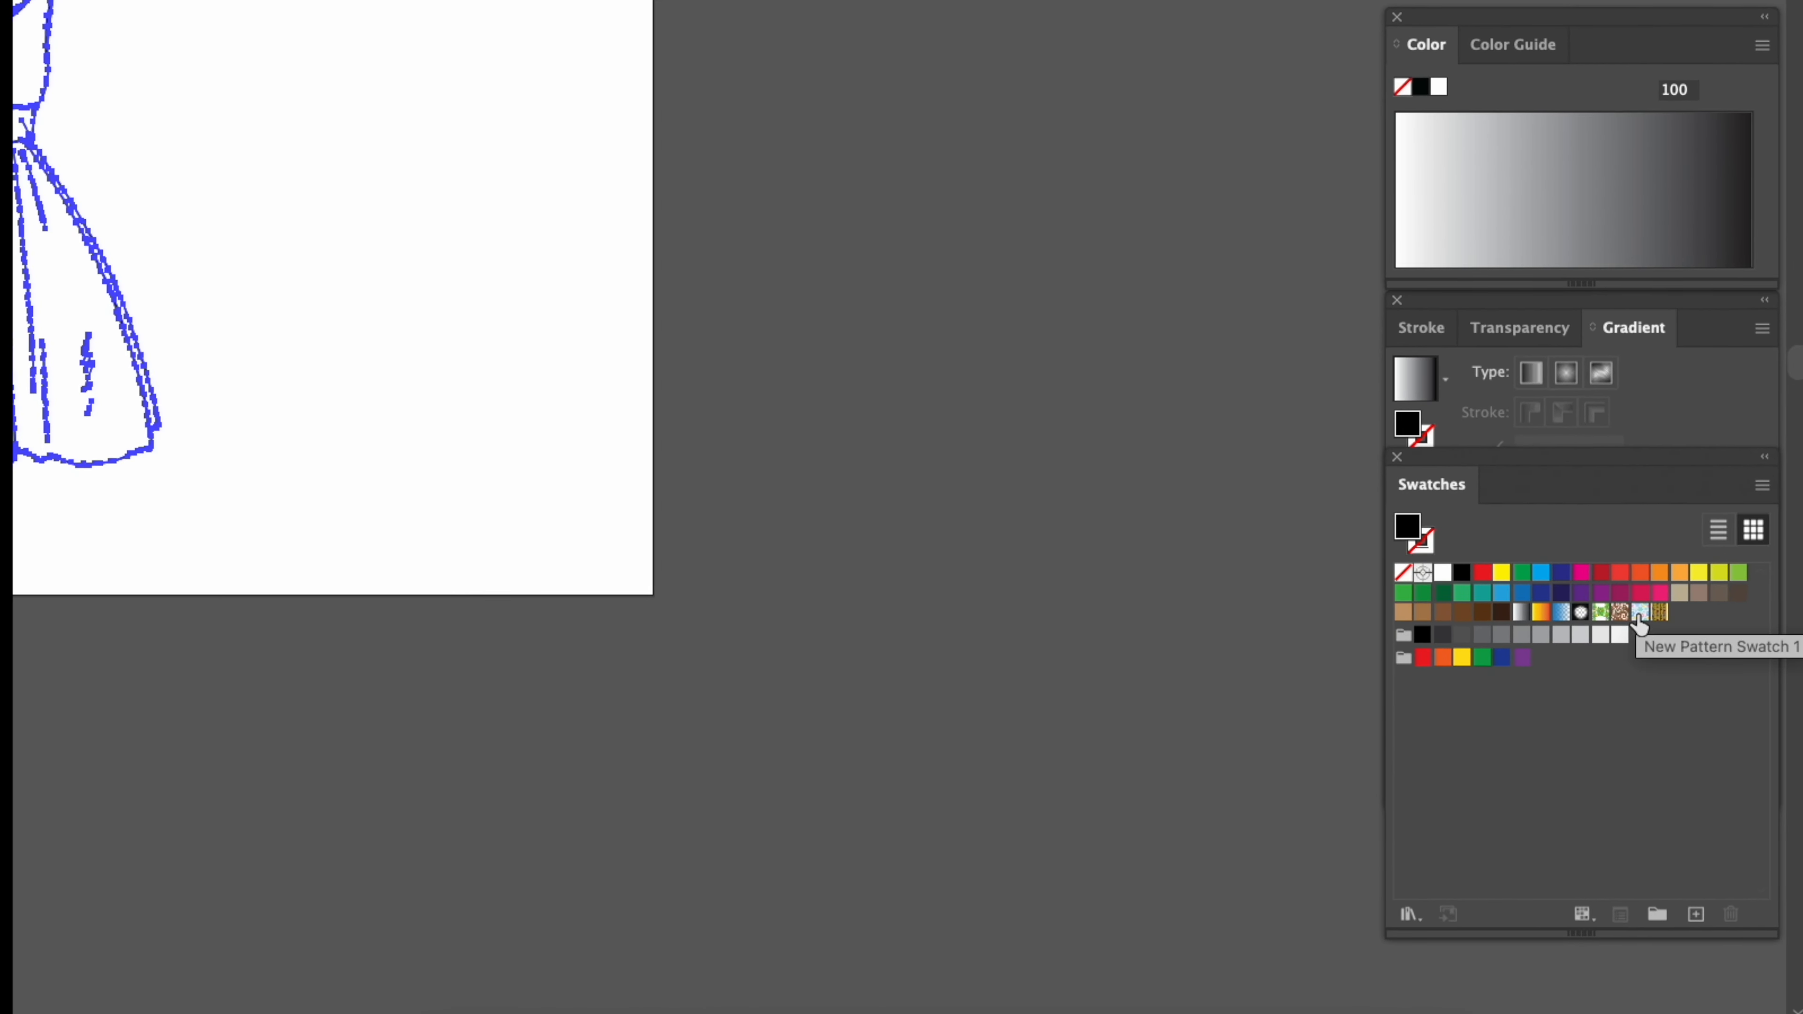
click(1606, 575)
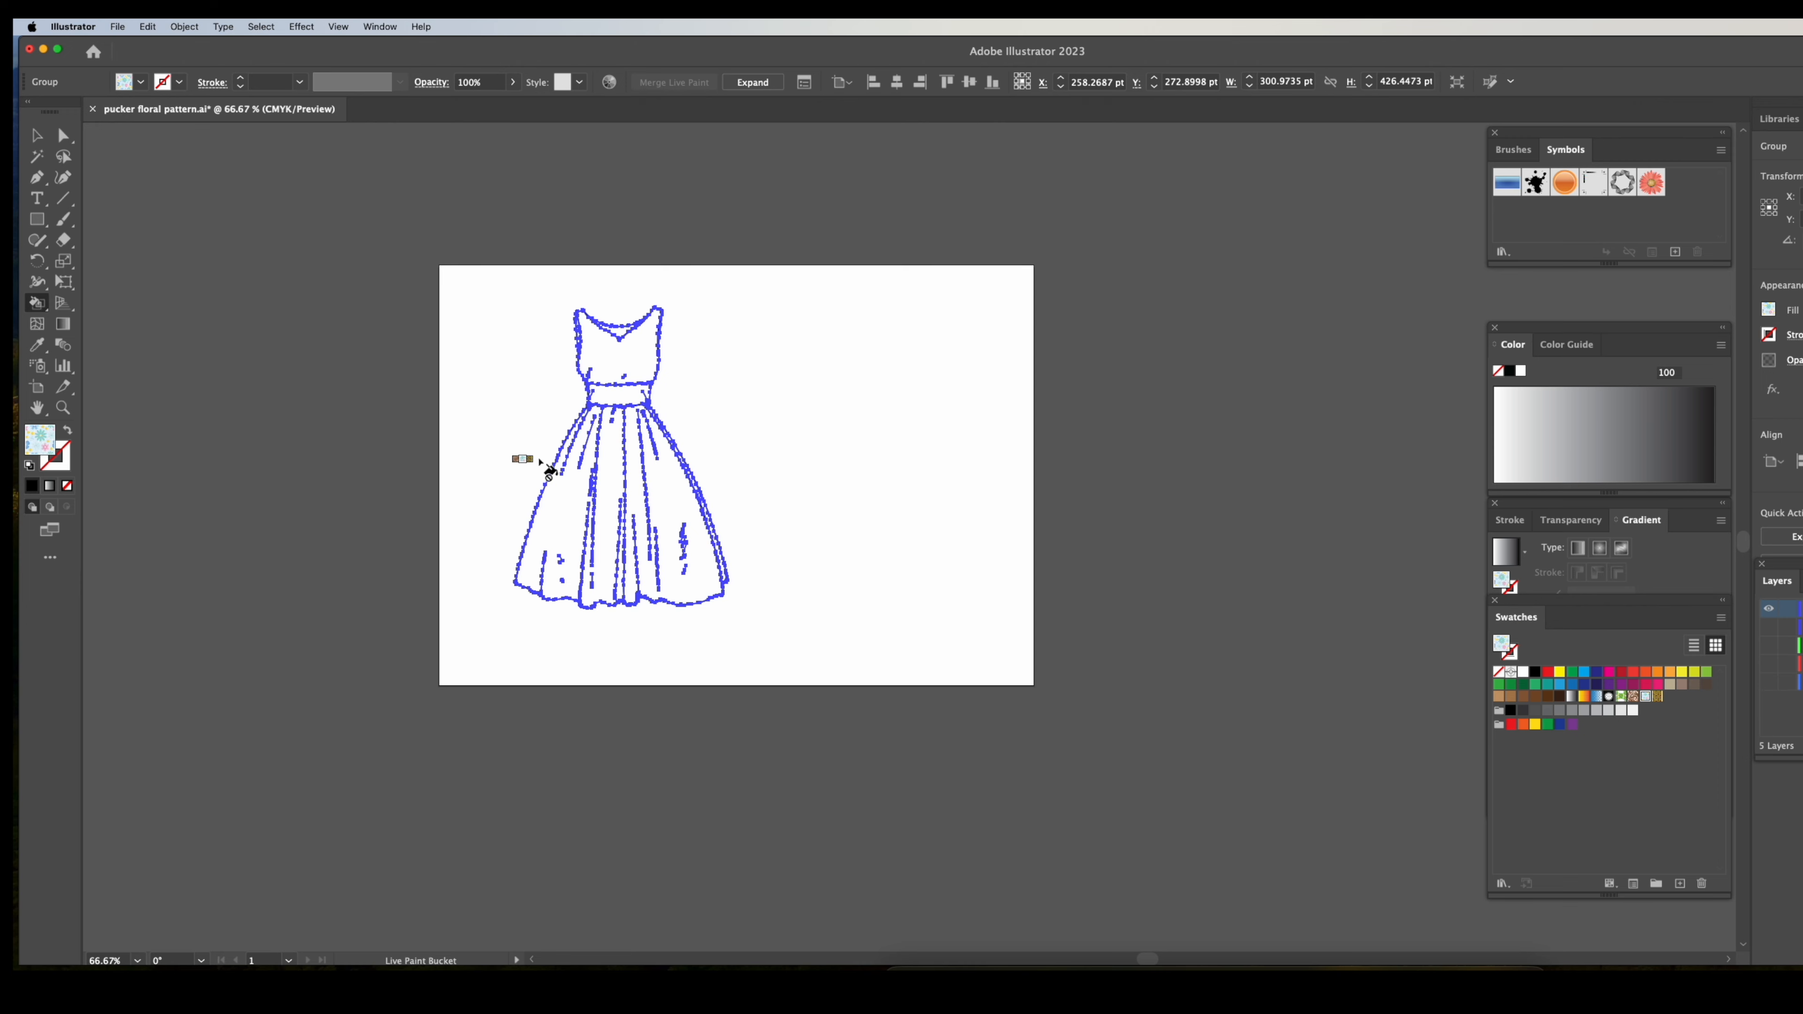
click(560, 501)
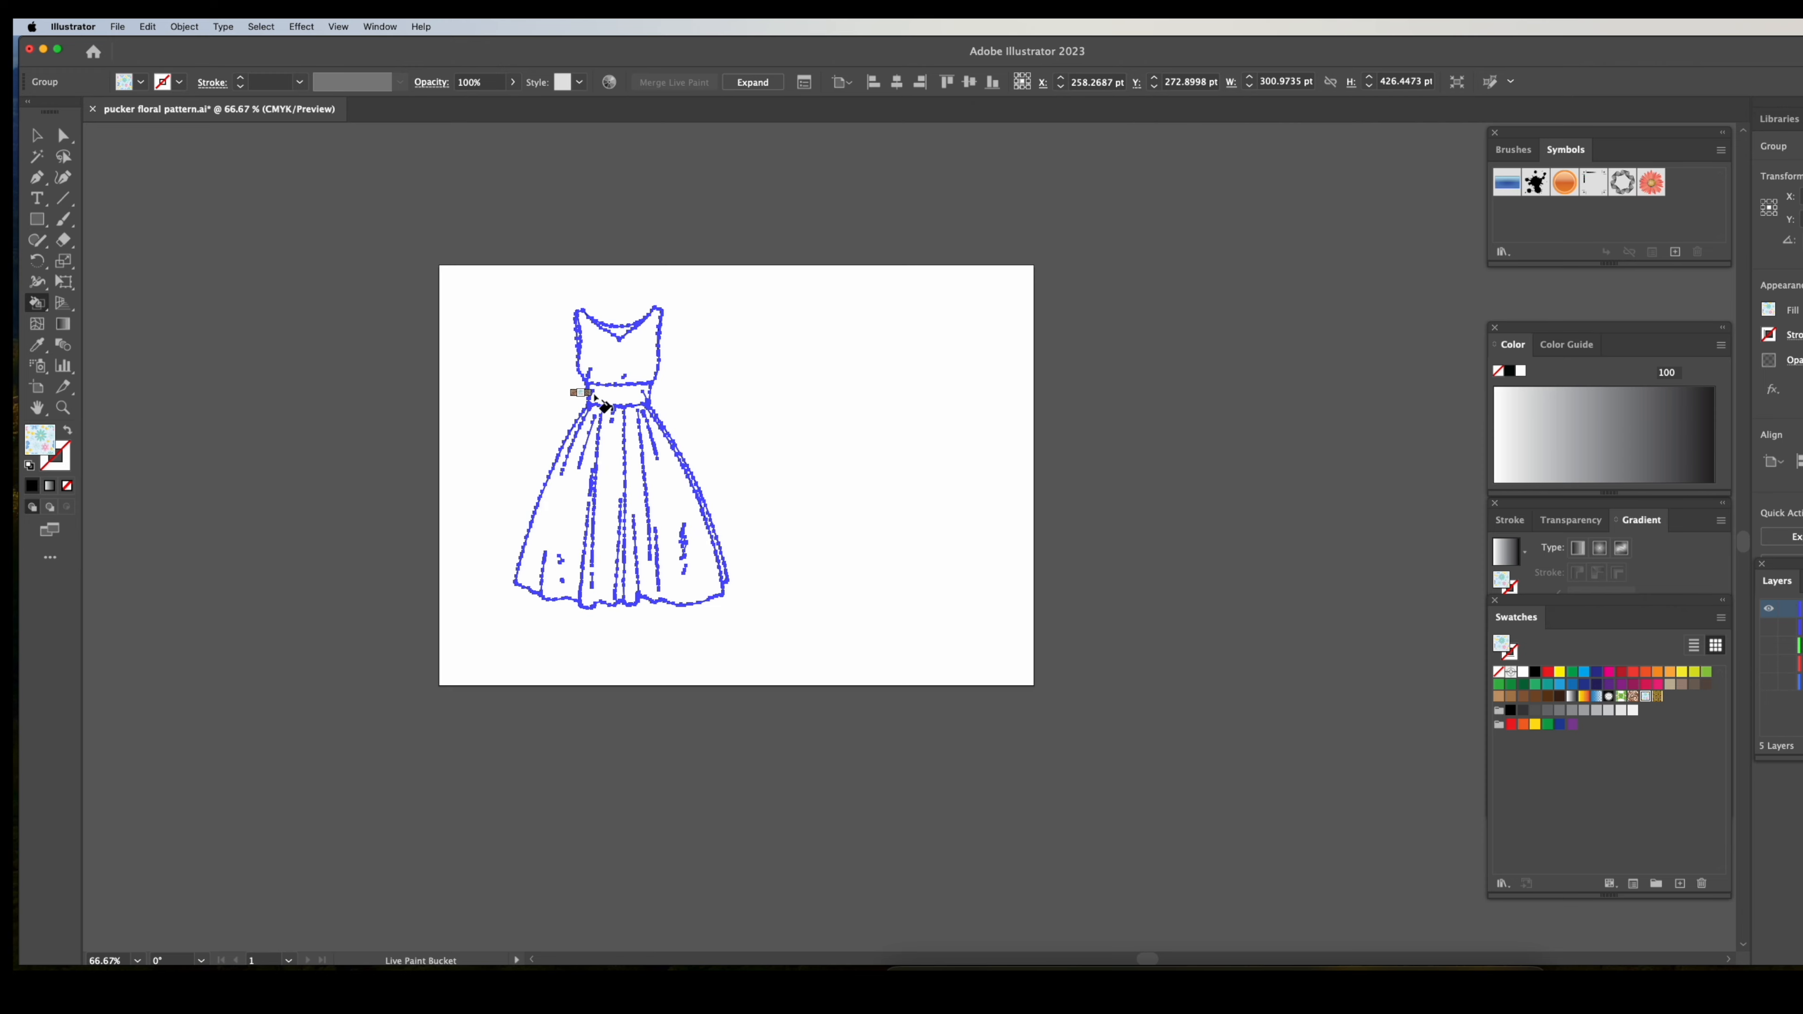
click(559, 519)
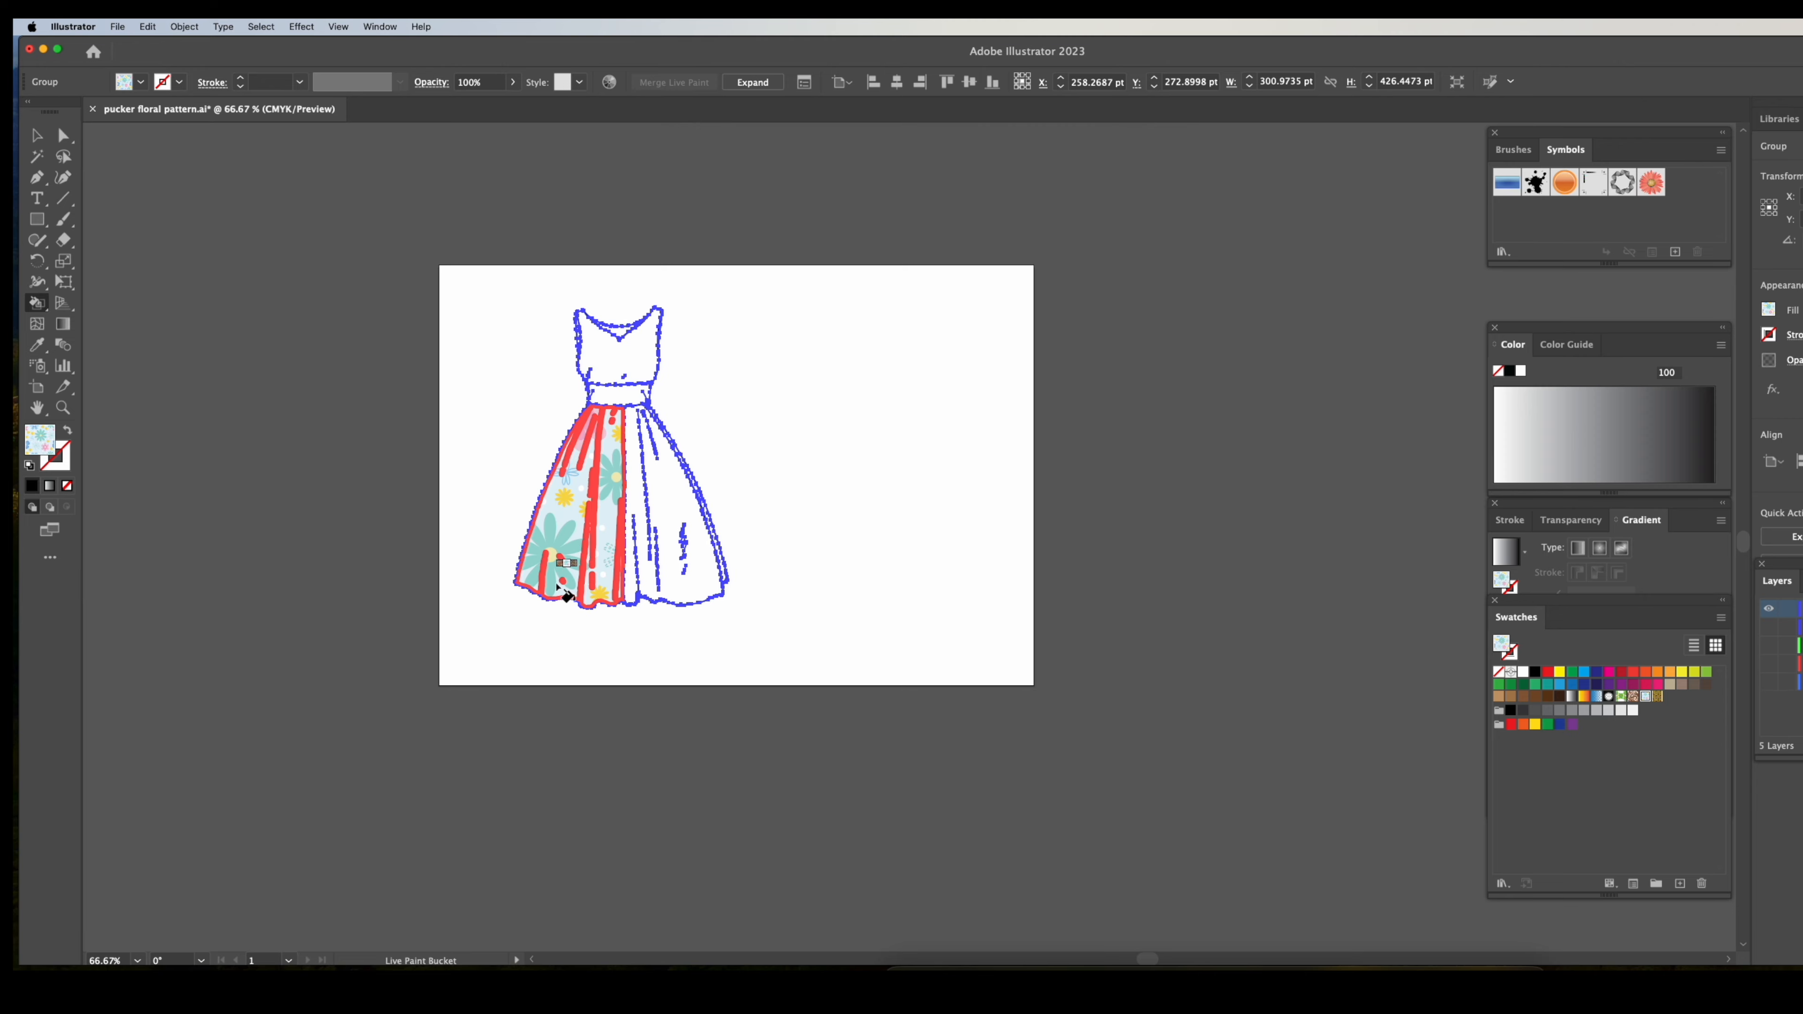
click(628, 568)
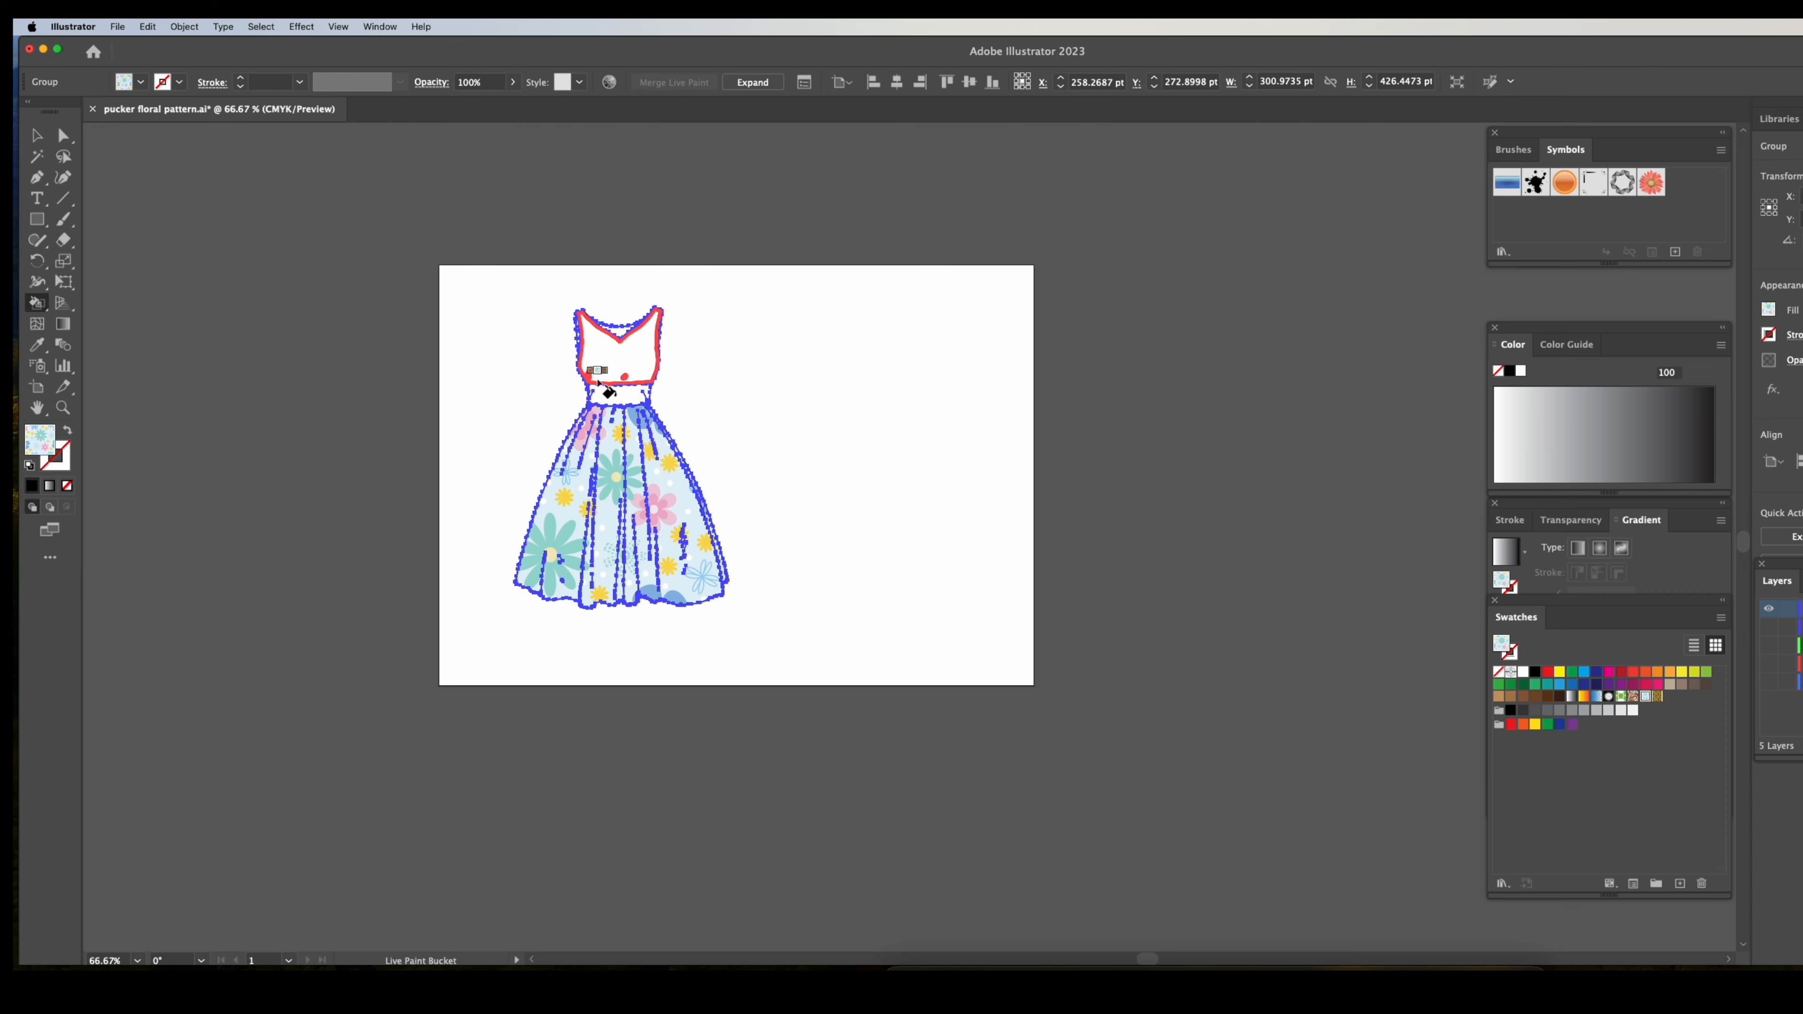
click(629, 359)
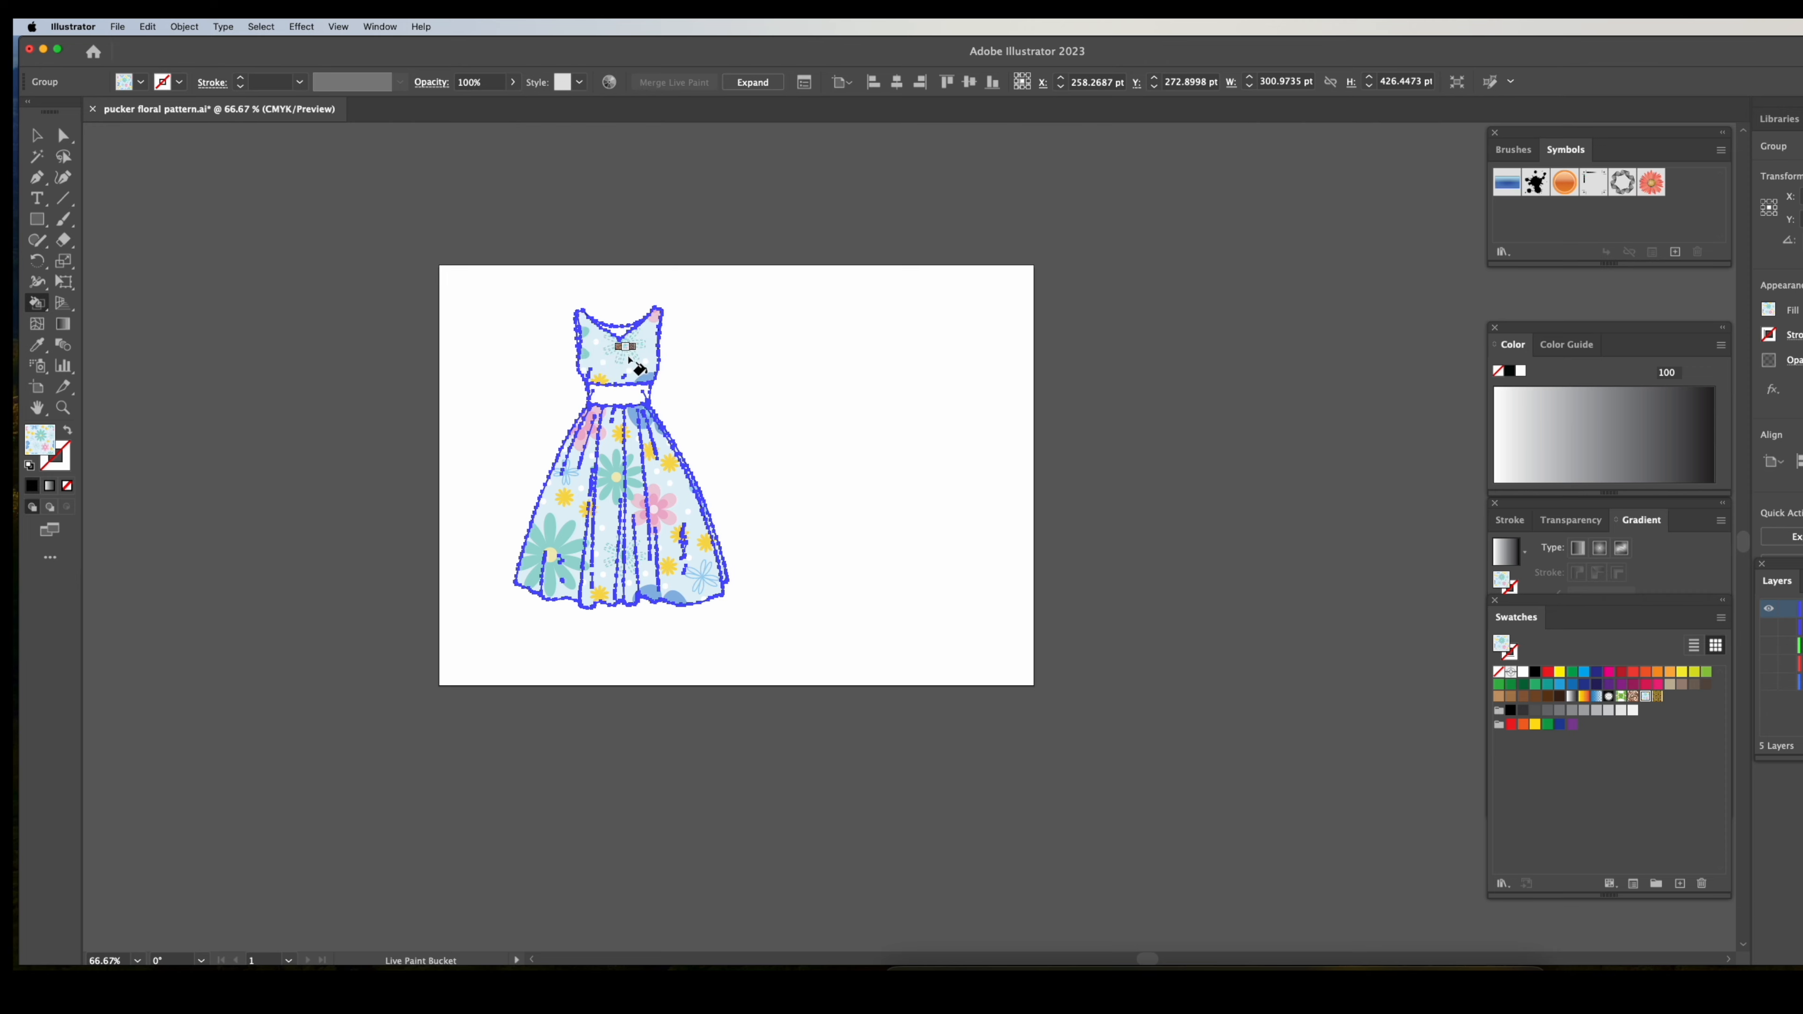
key(a)
click(655, 659)
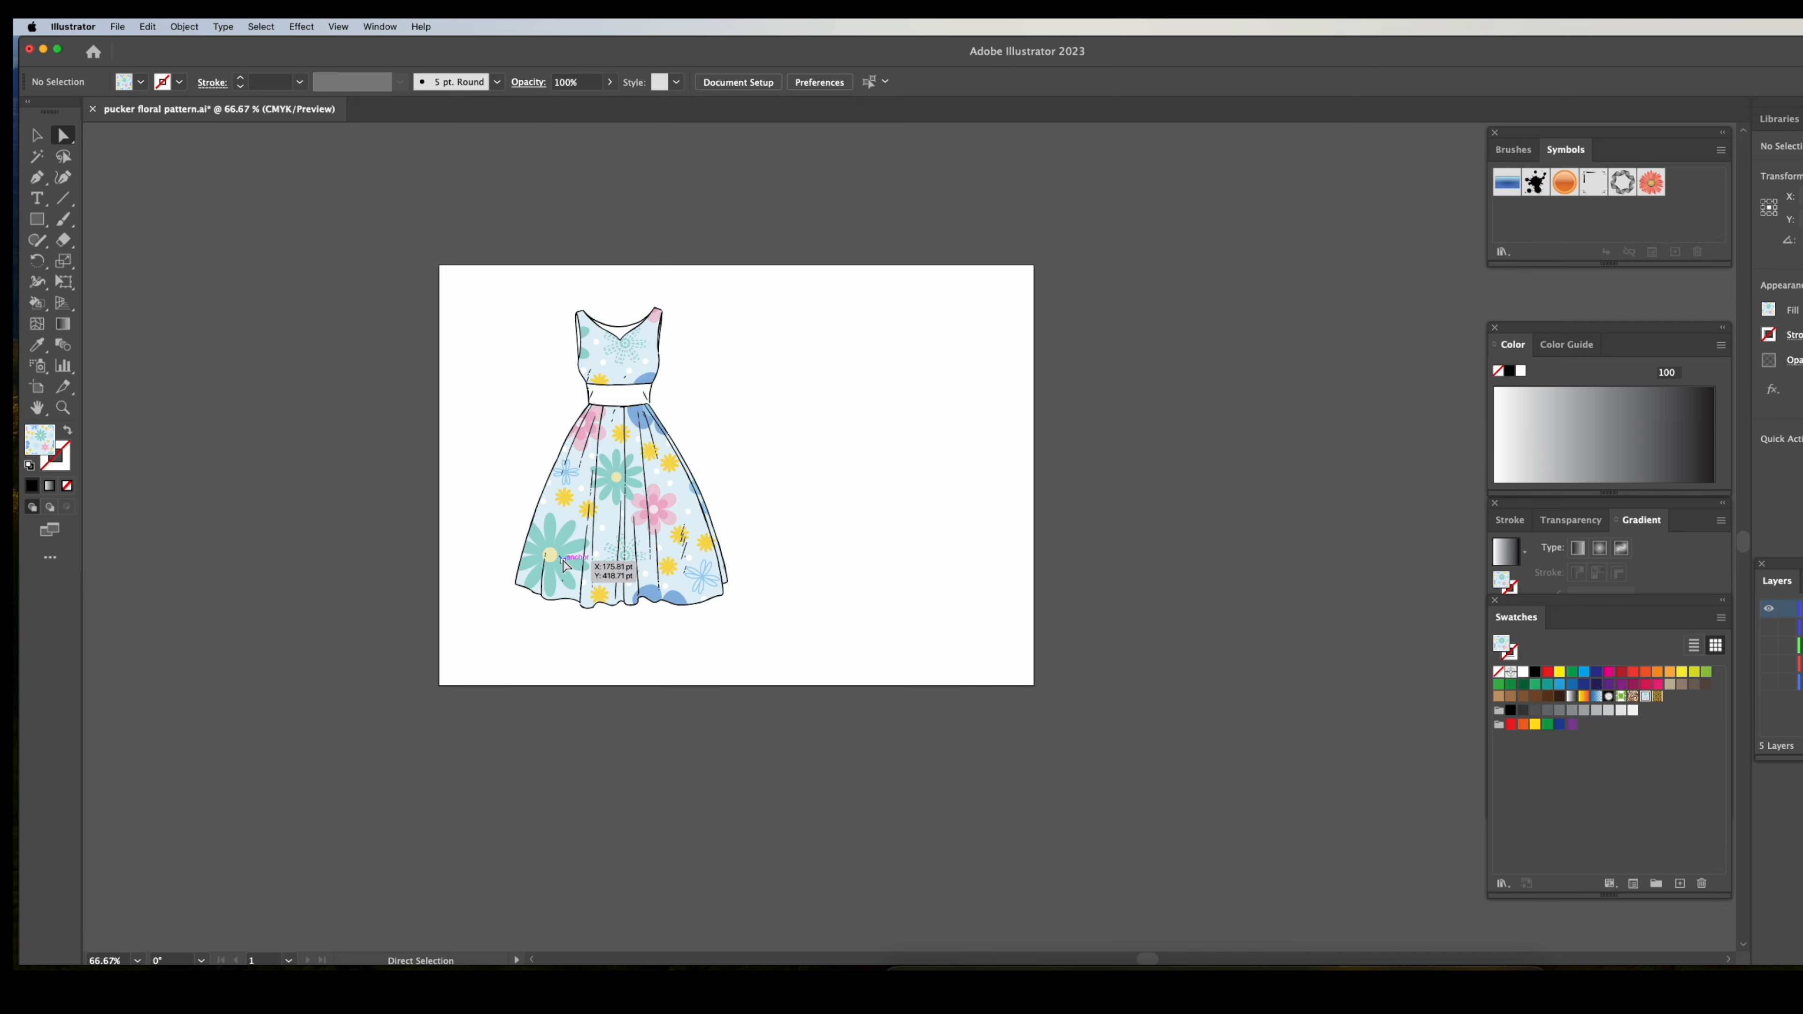
Fill the waistband and the inner neckline with solid blue, RGB 90, 173, 219, using the Live Paint Bucket.
click(564, 562)
click(765, 468)
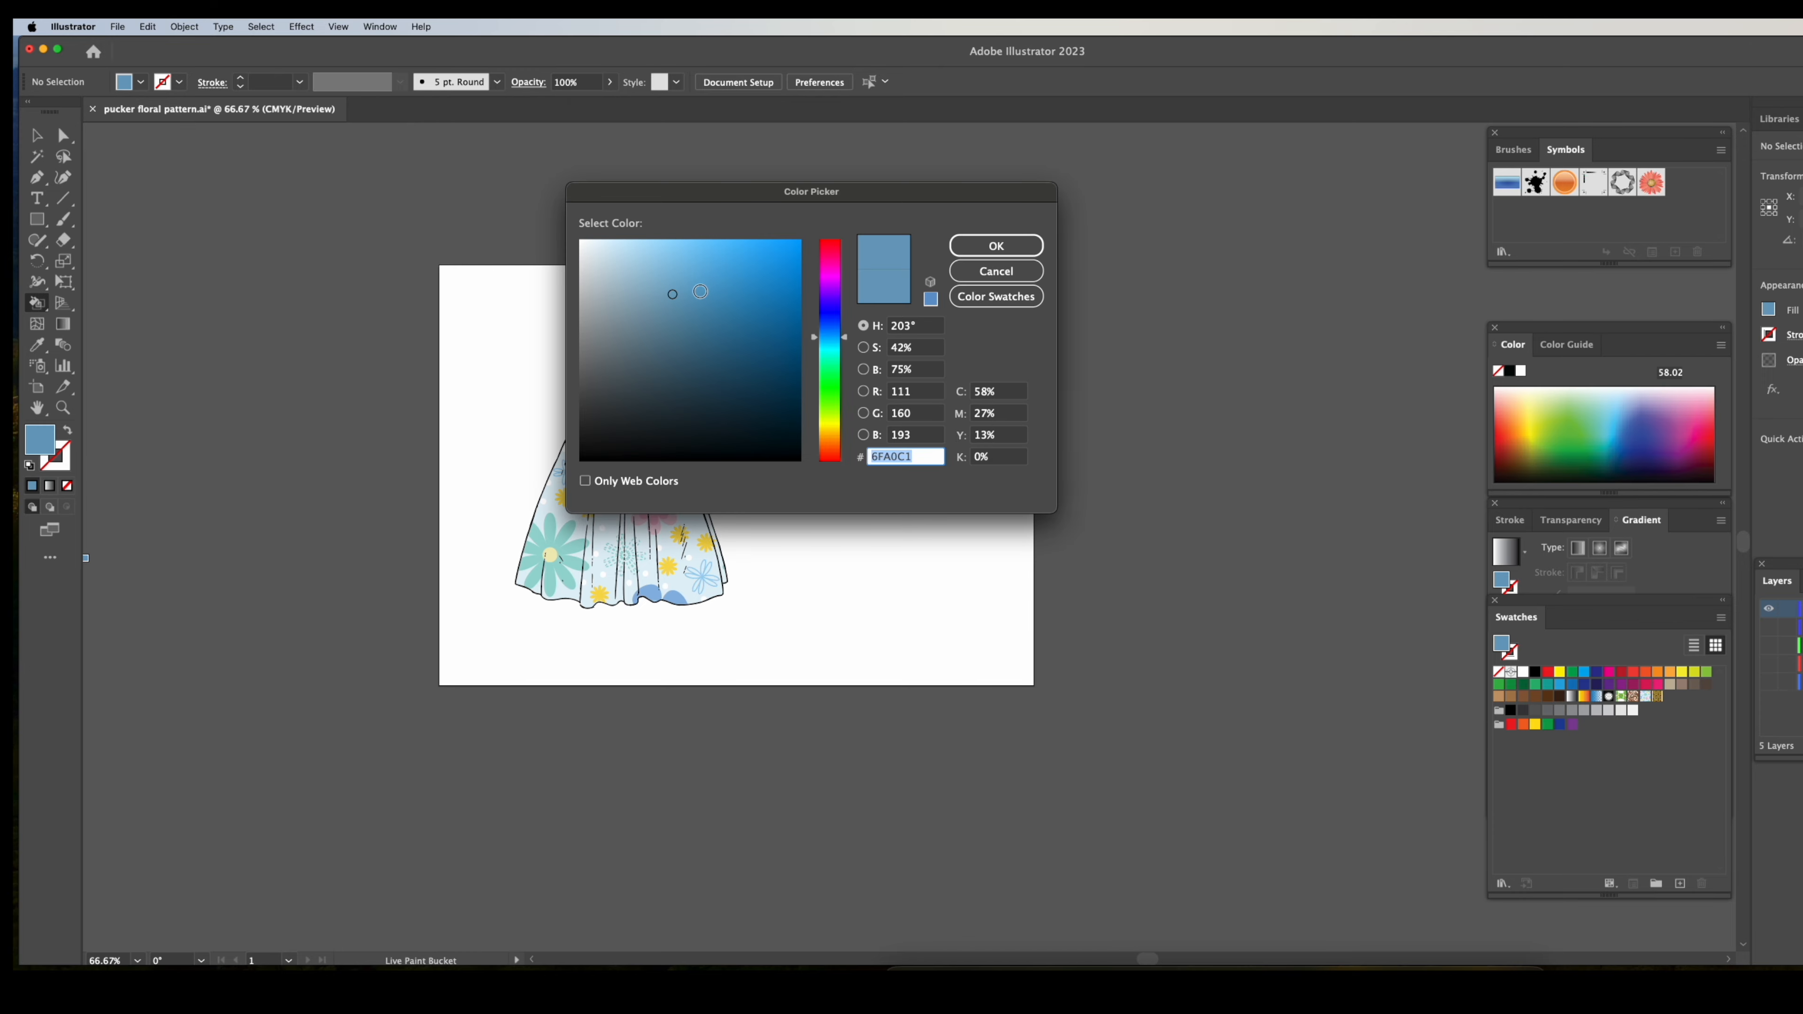
click(710, 270)
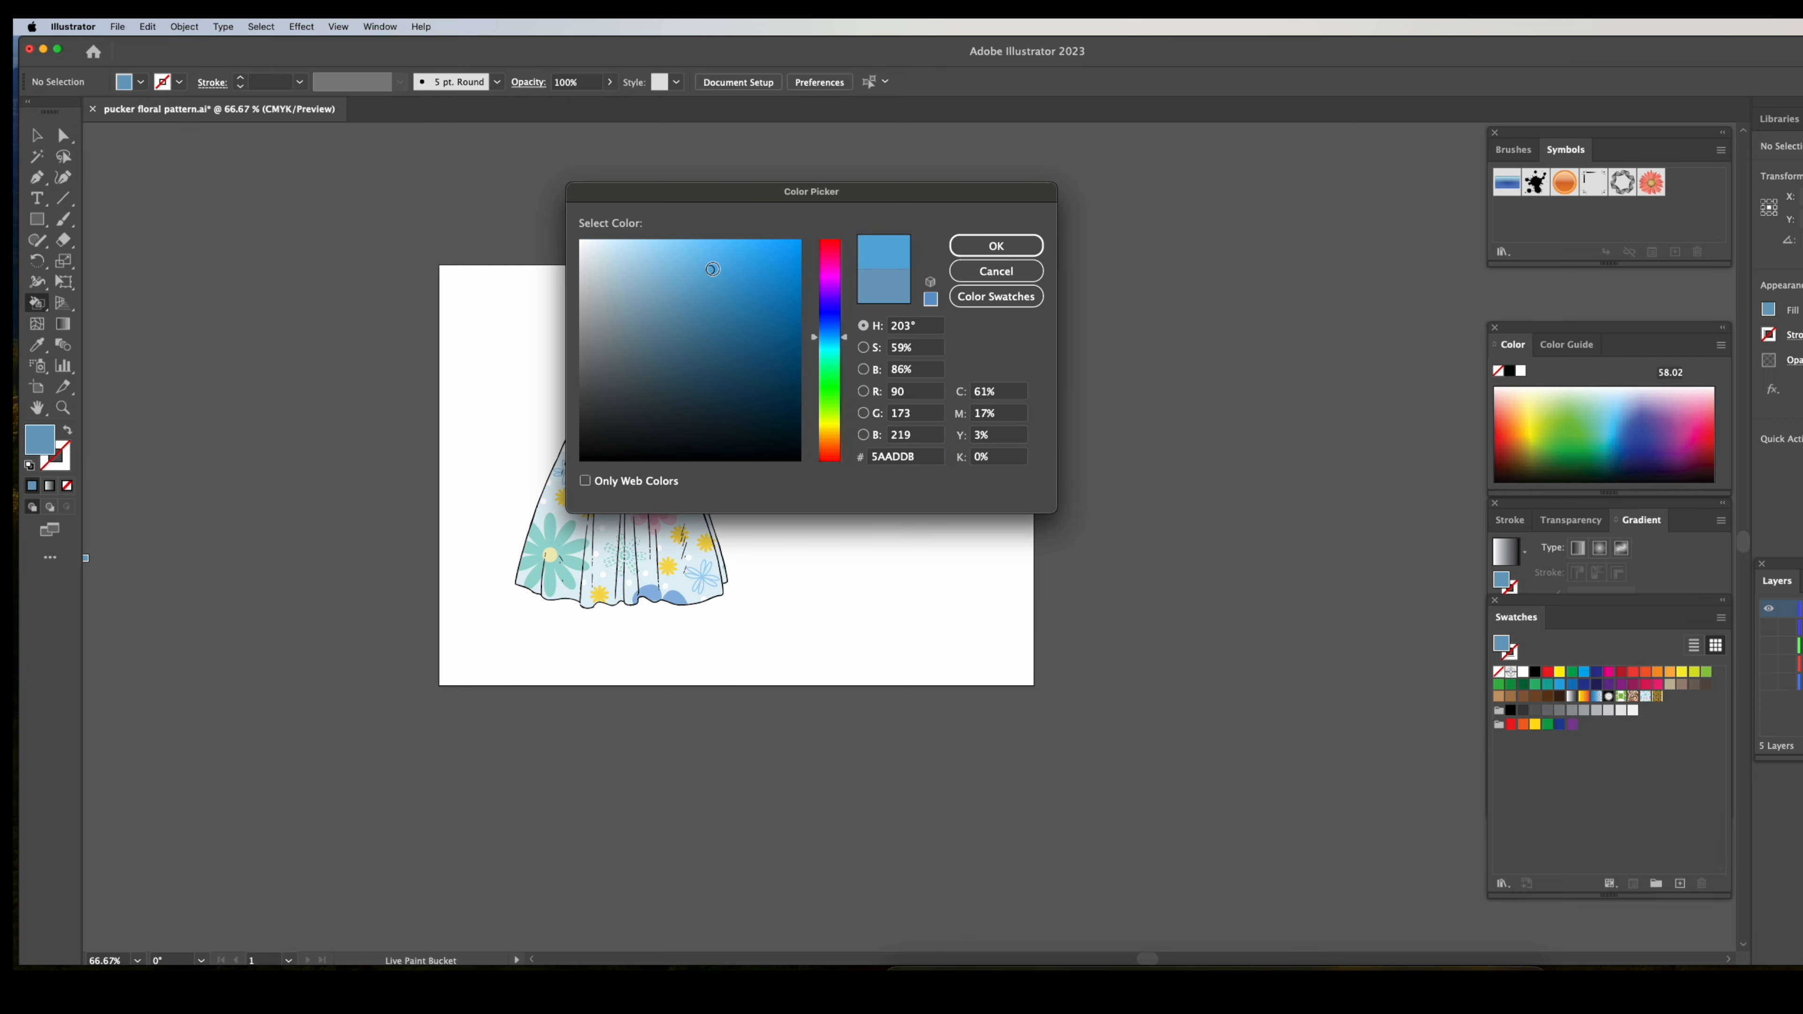
click(996, 245)
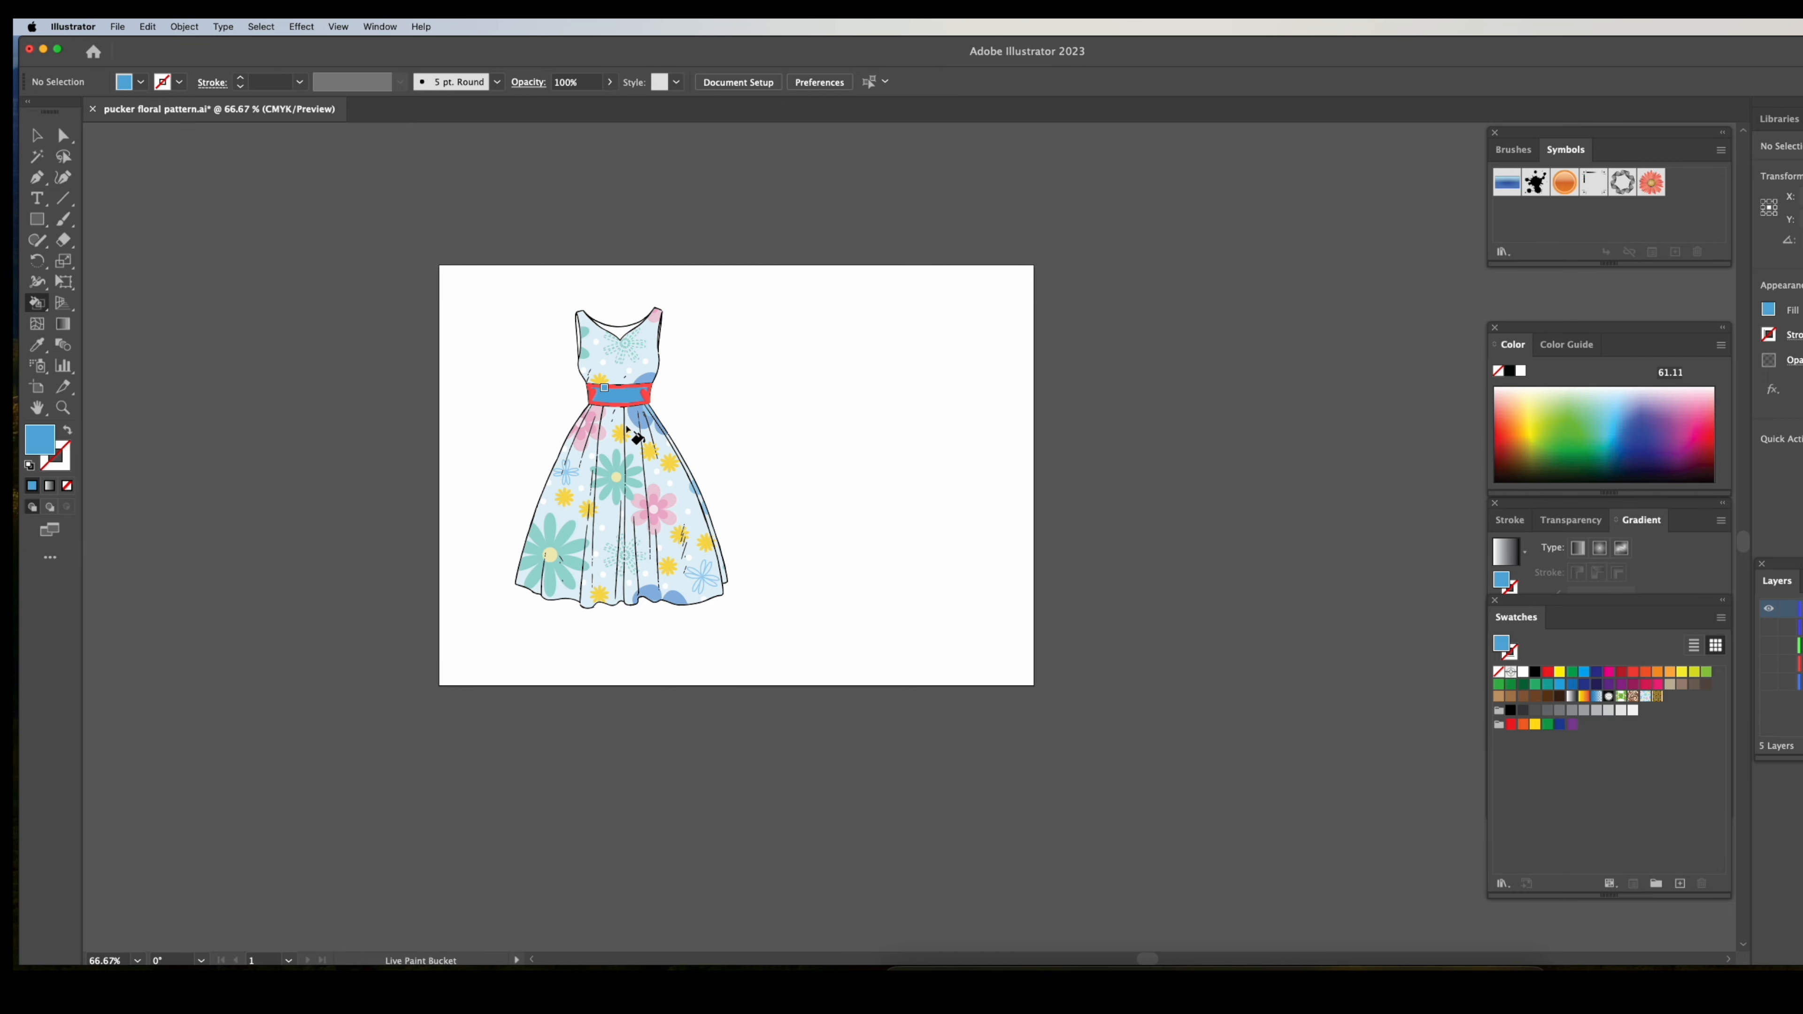
click(615, 335)
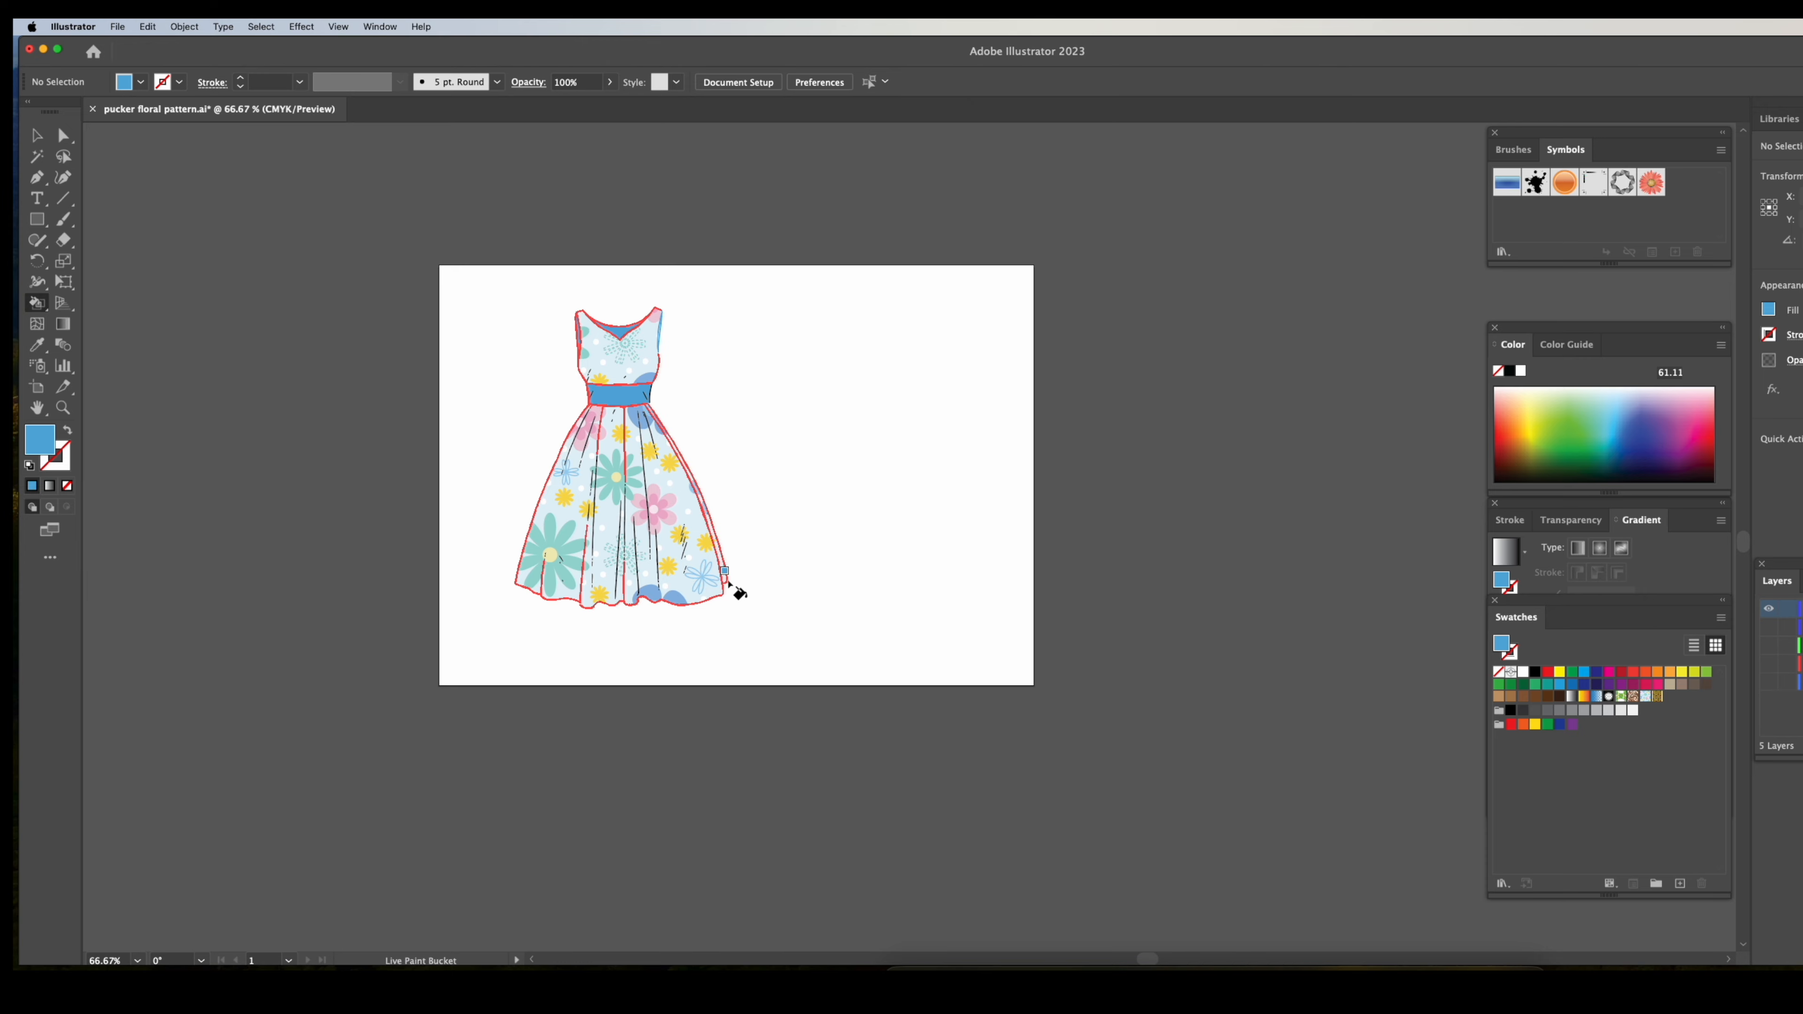
Set the Live Paint fill colour to dark grey, hex 4A5256.
double_click(40, 439)
drag(611, 350, 610, 385)
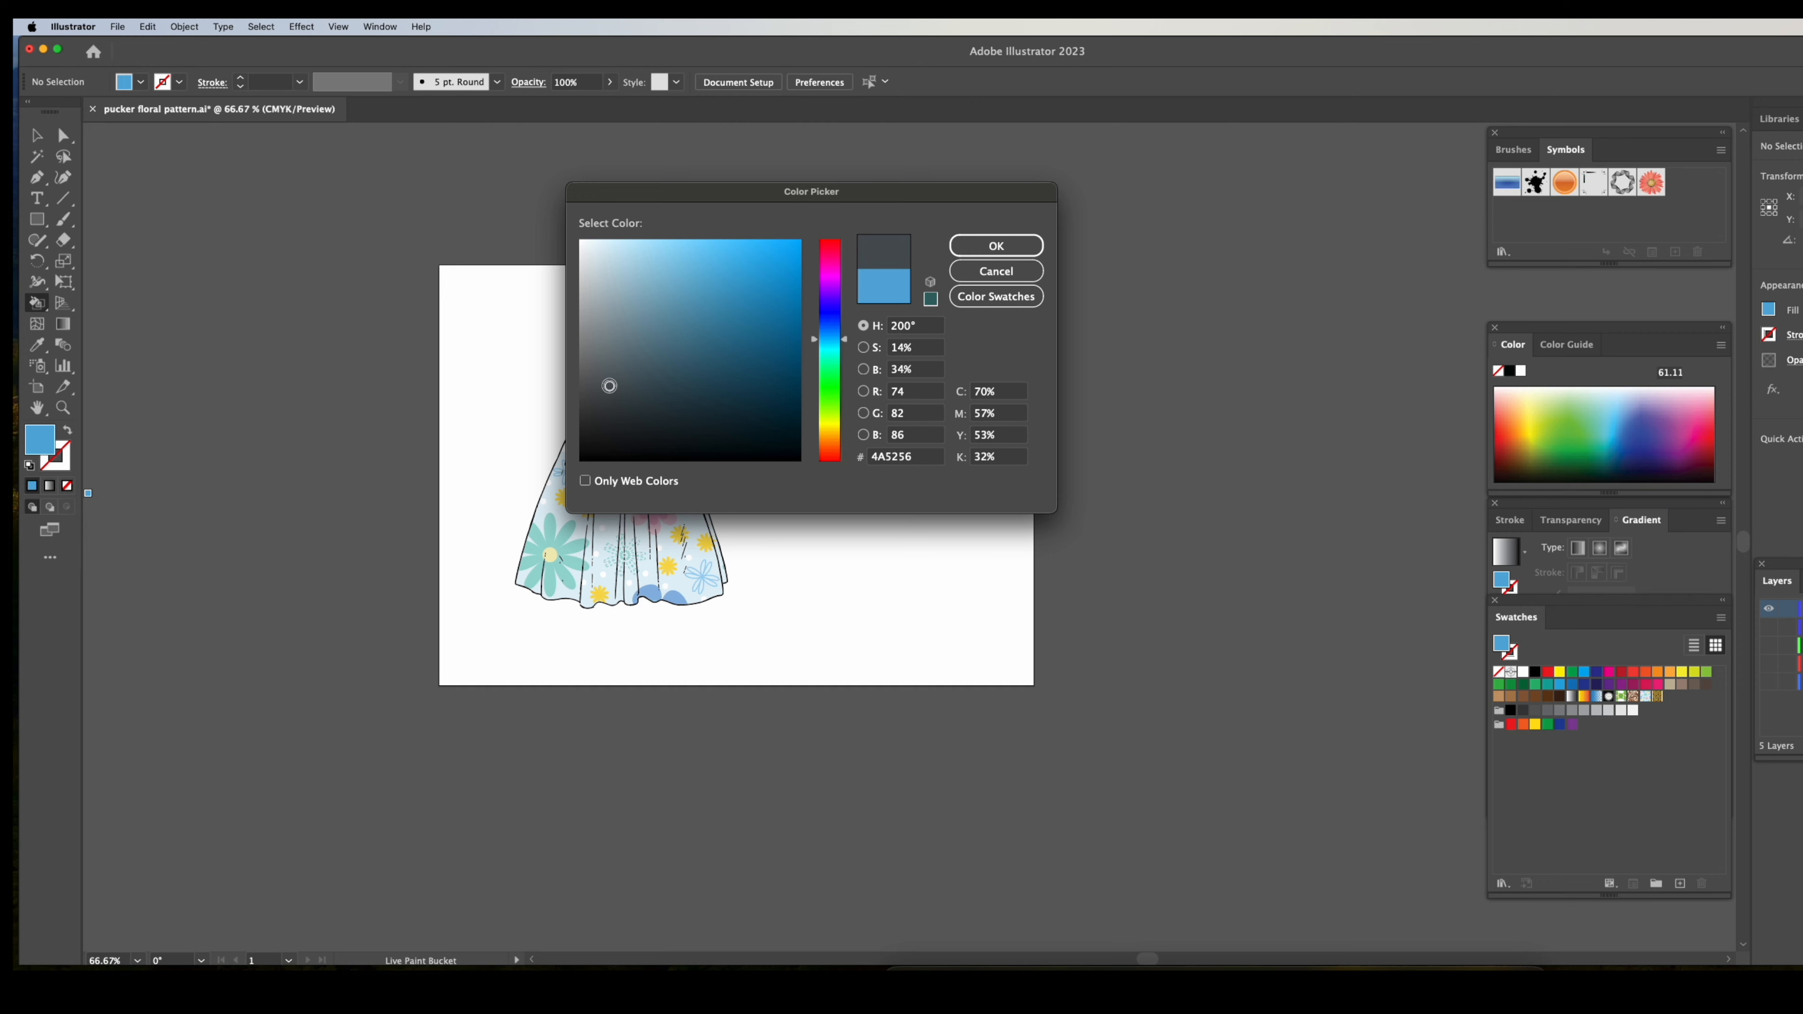
key(Return)
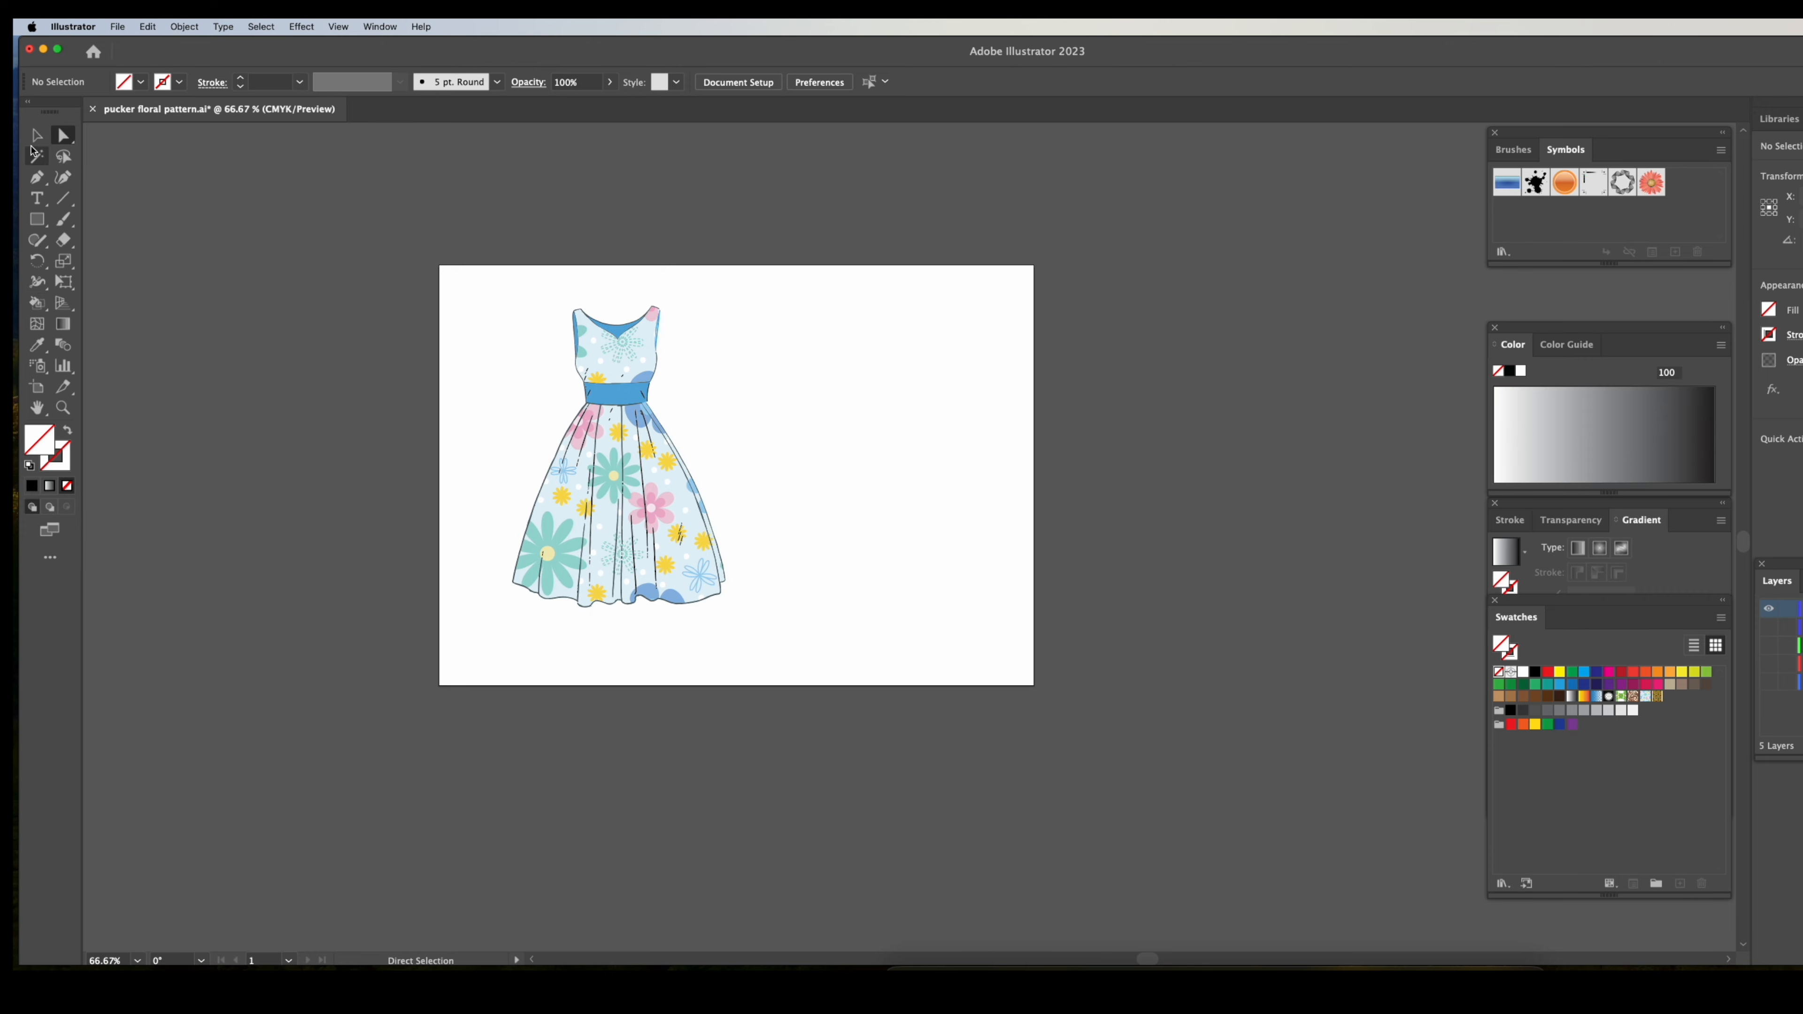
Scale only the dress's floral pattern fill uniformly to 25%, with object transformation turned off, and deselect the dress.
click(38, 135)
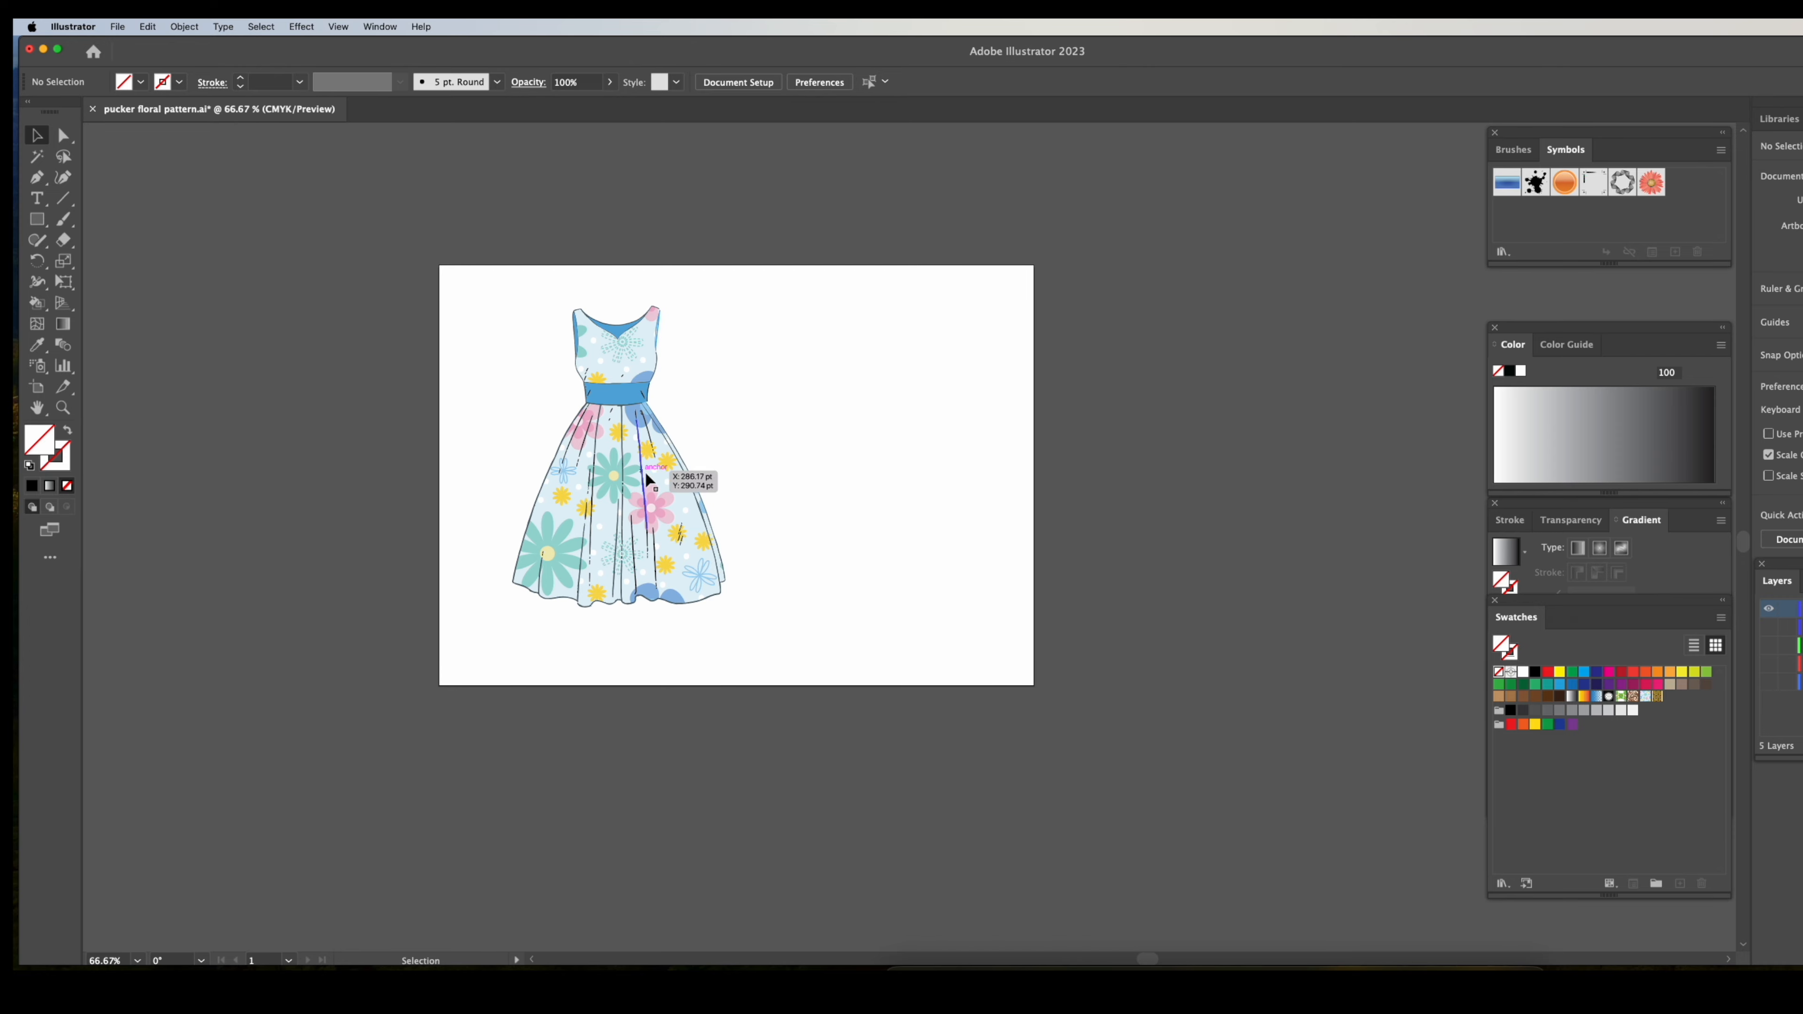
drag(527, 287, 651, 522)
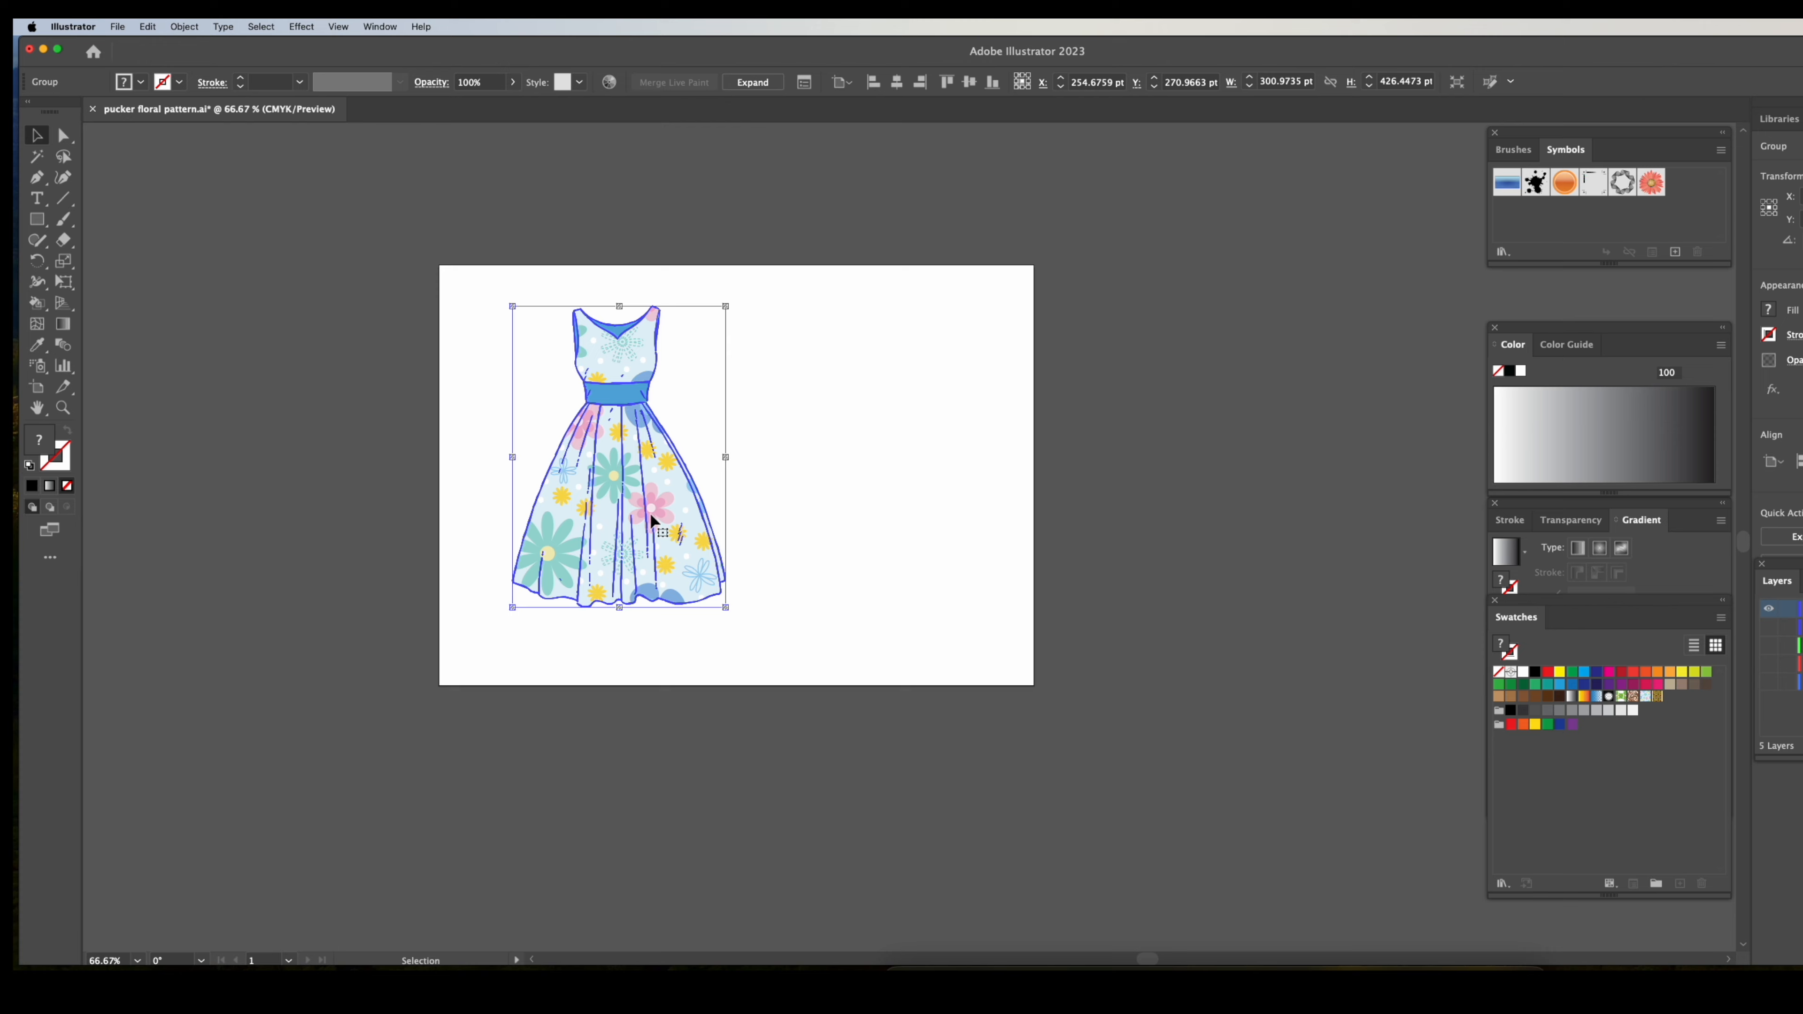
right_click(661, 442)
mouse_move(753, 690)
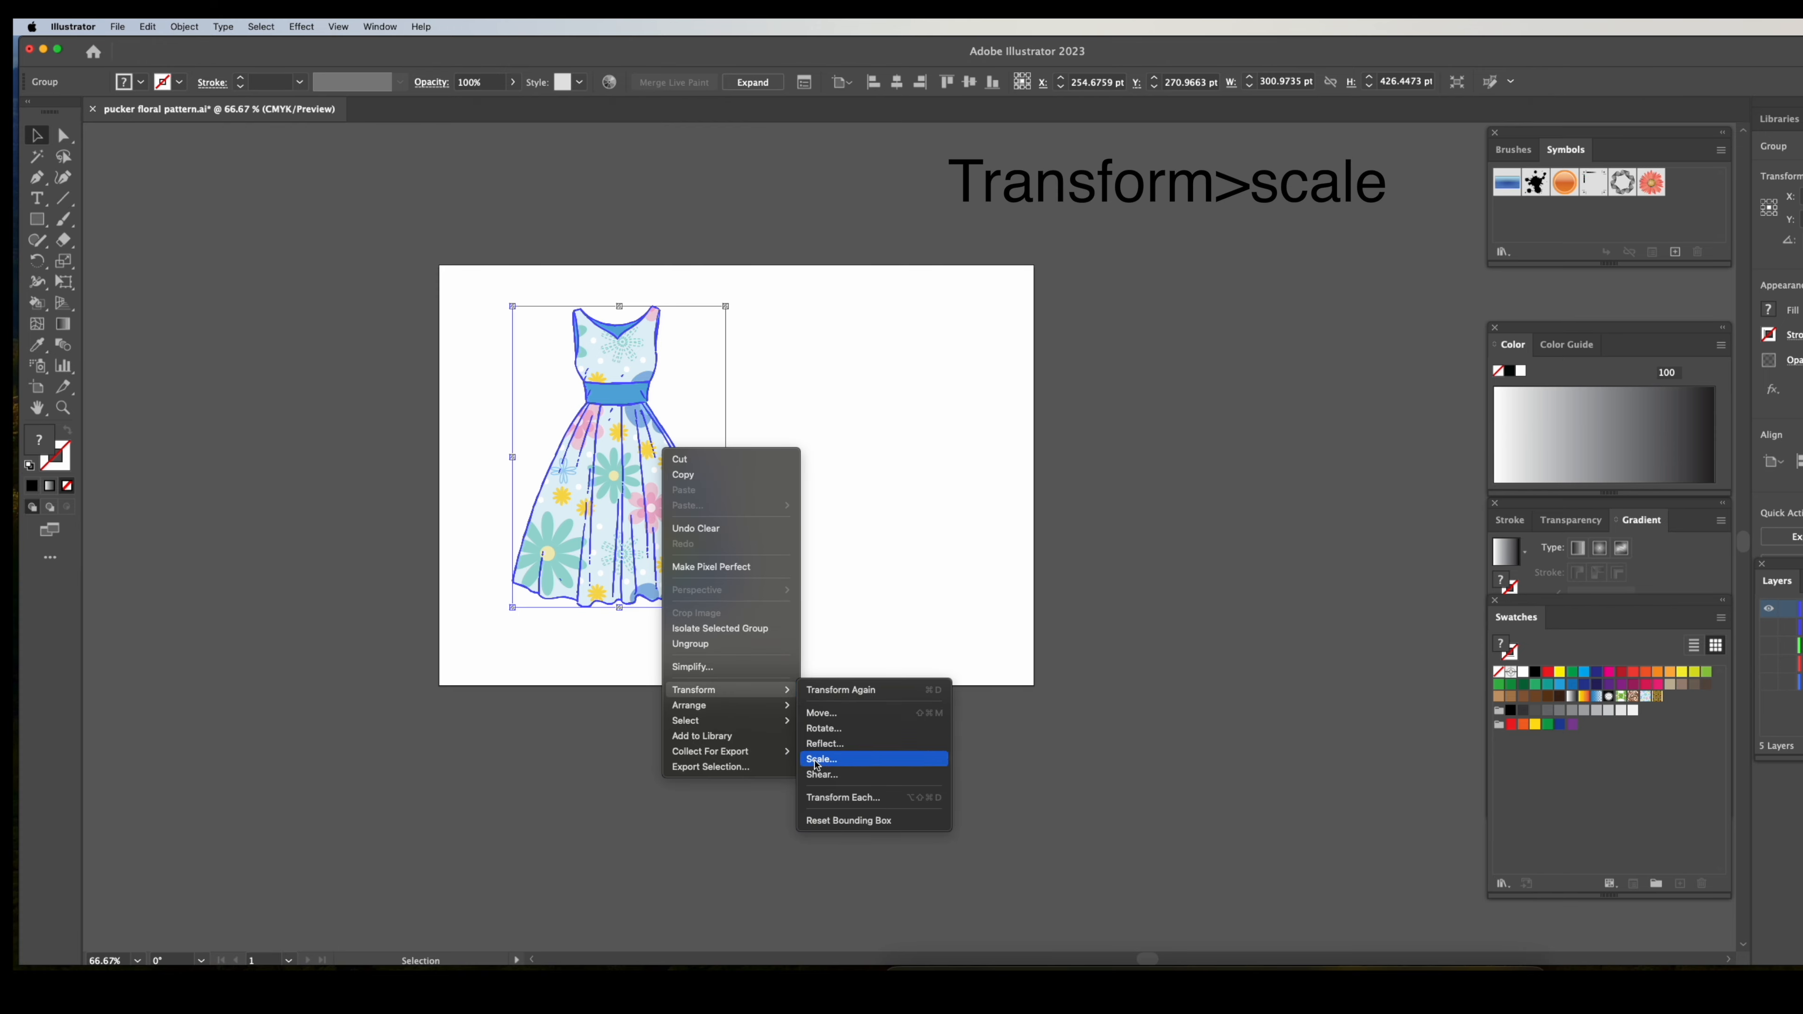
click(841, 760)
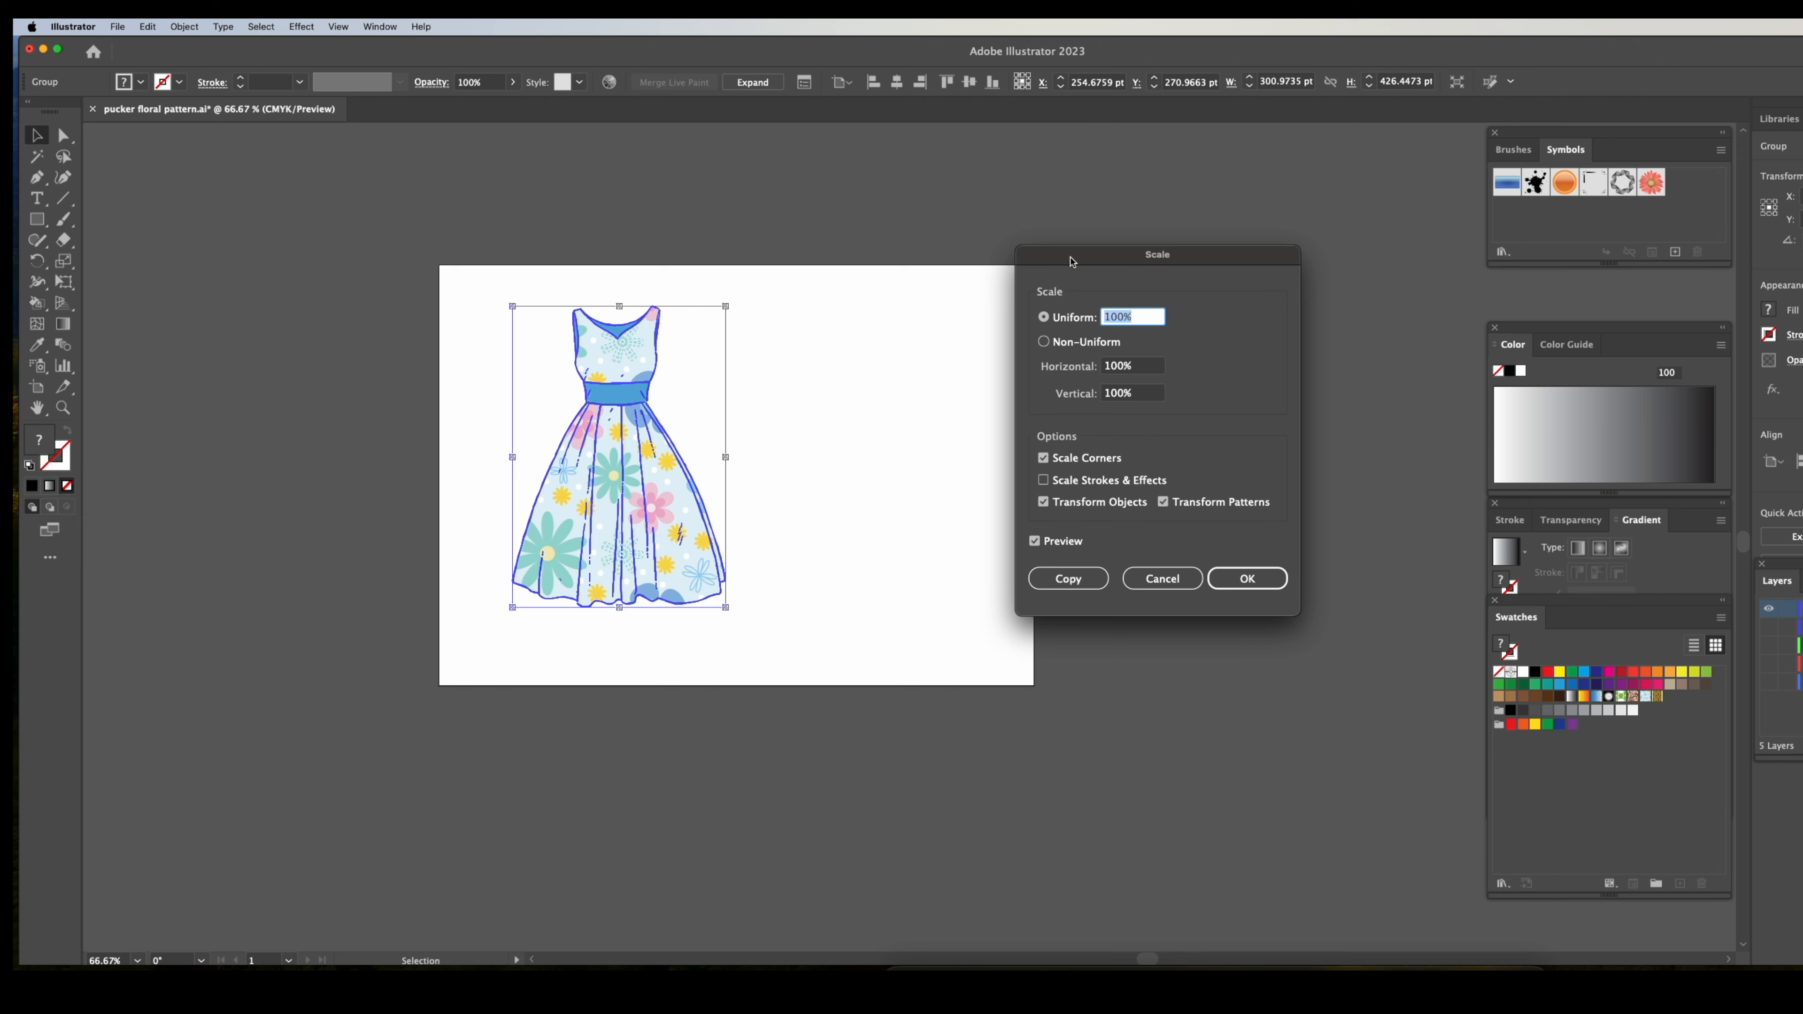
drag(1048, 258, 851, 241)
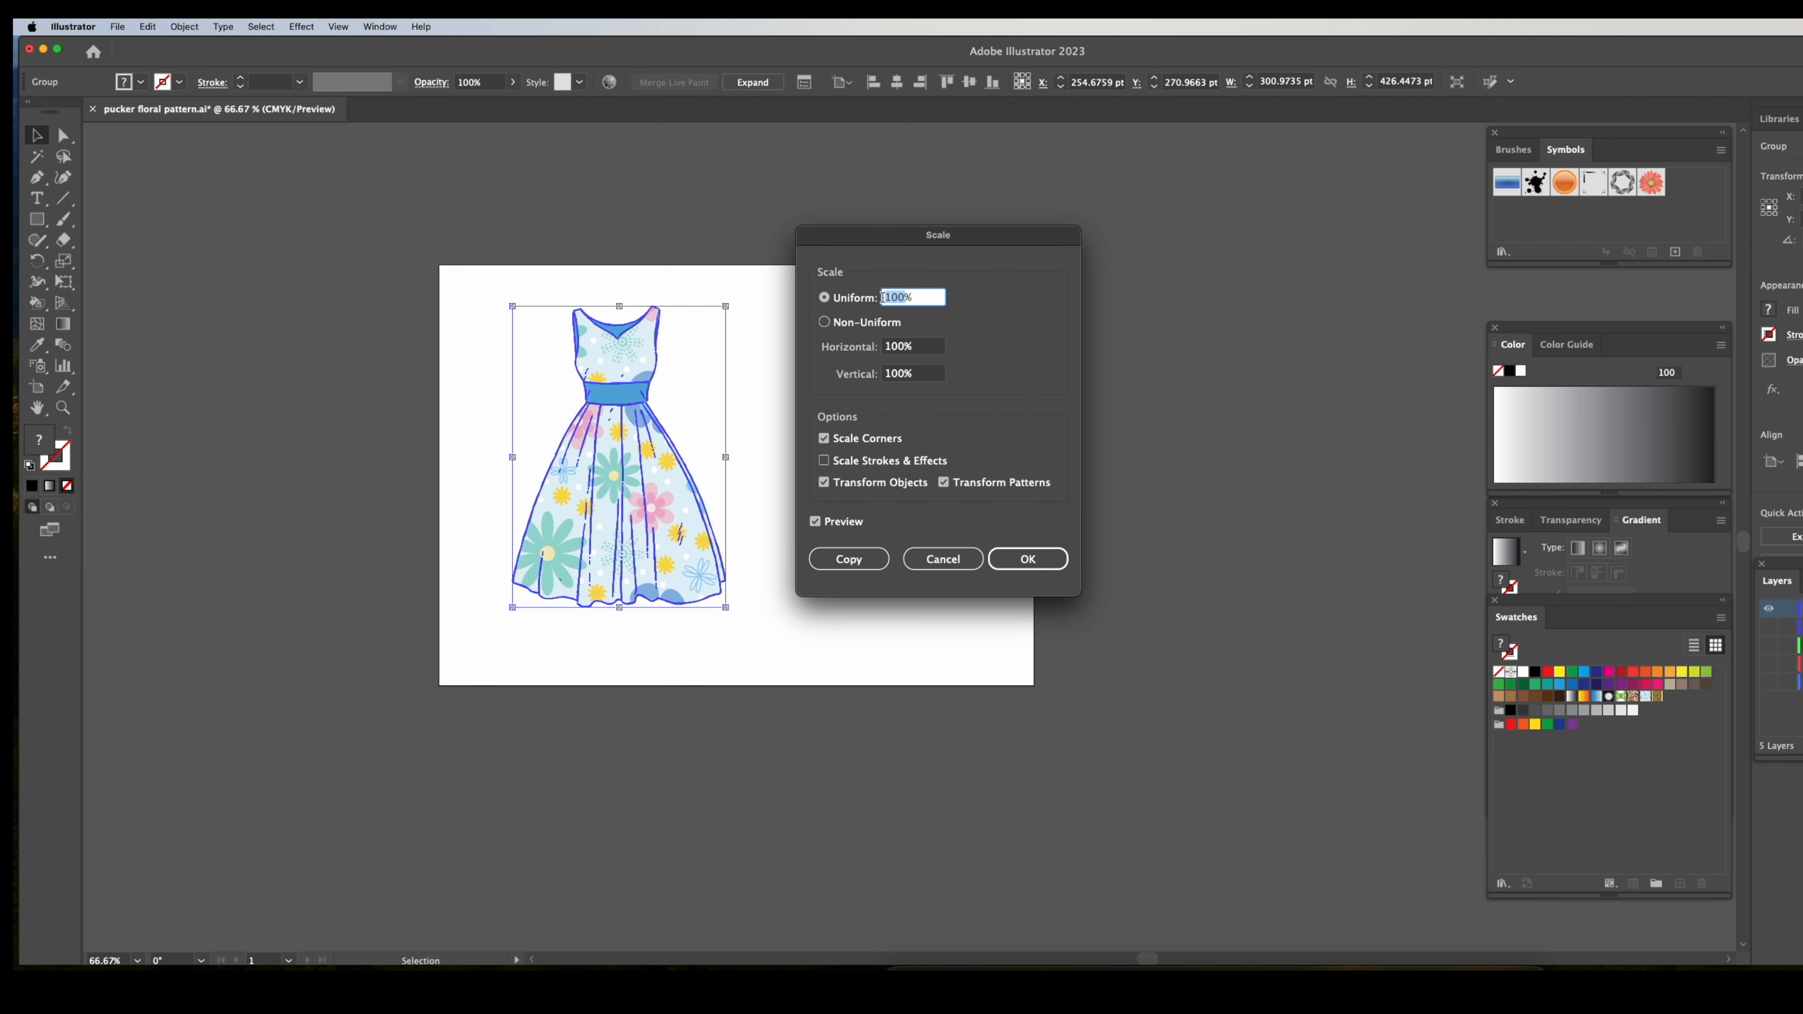
text(25)
click(924, 488)
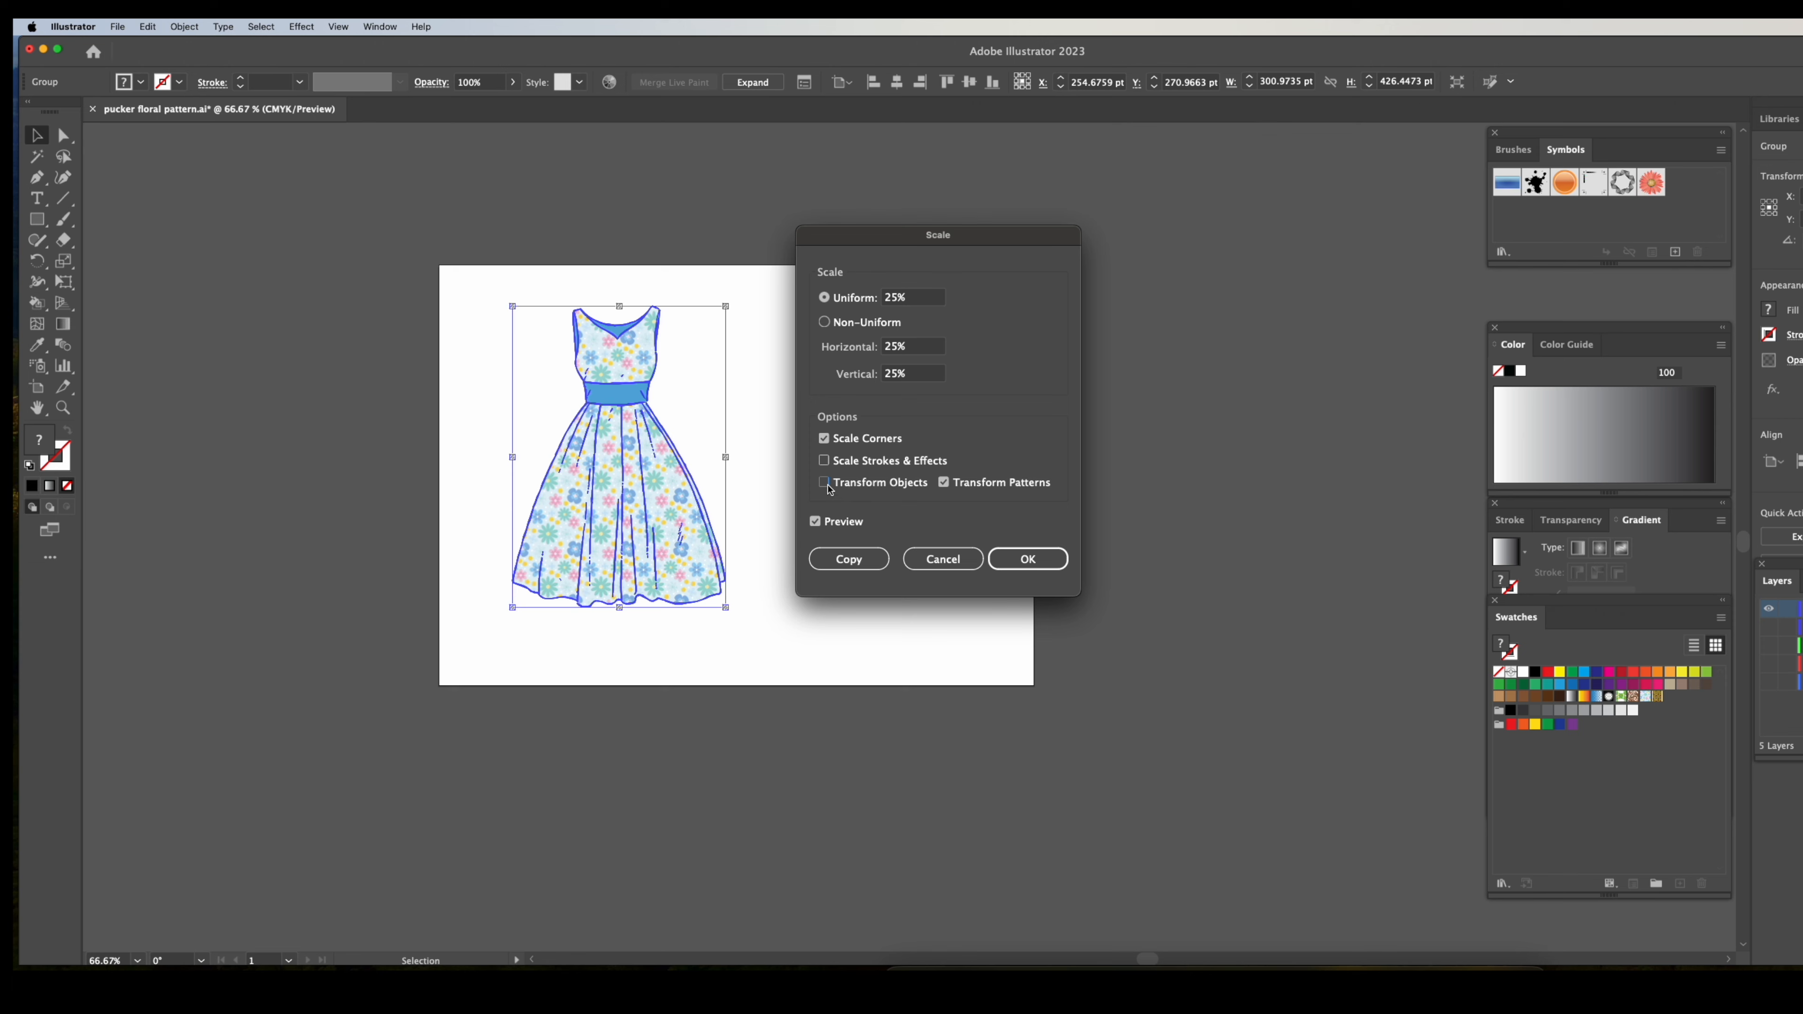
click(1028, 559)
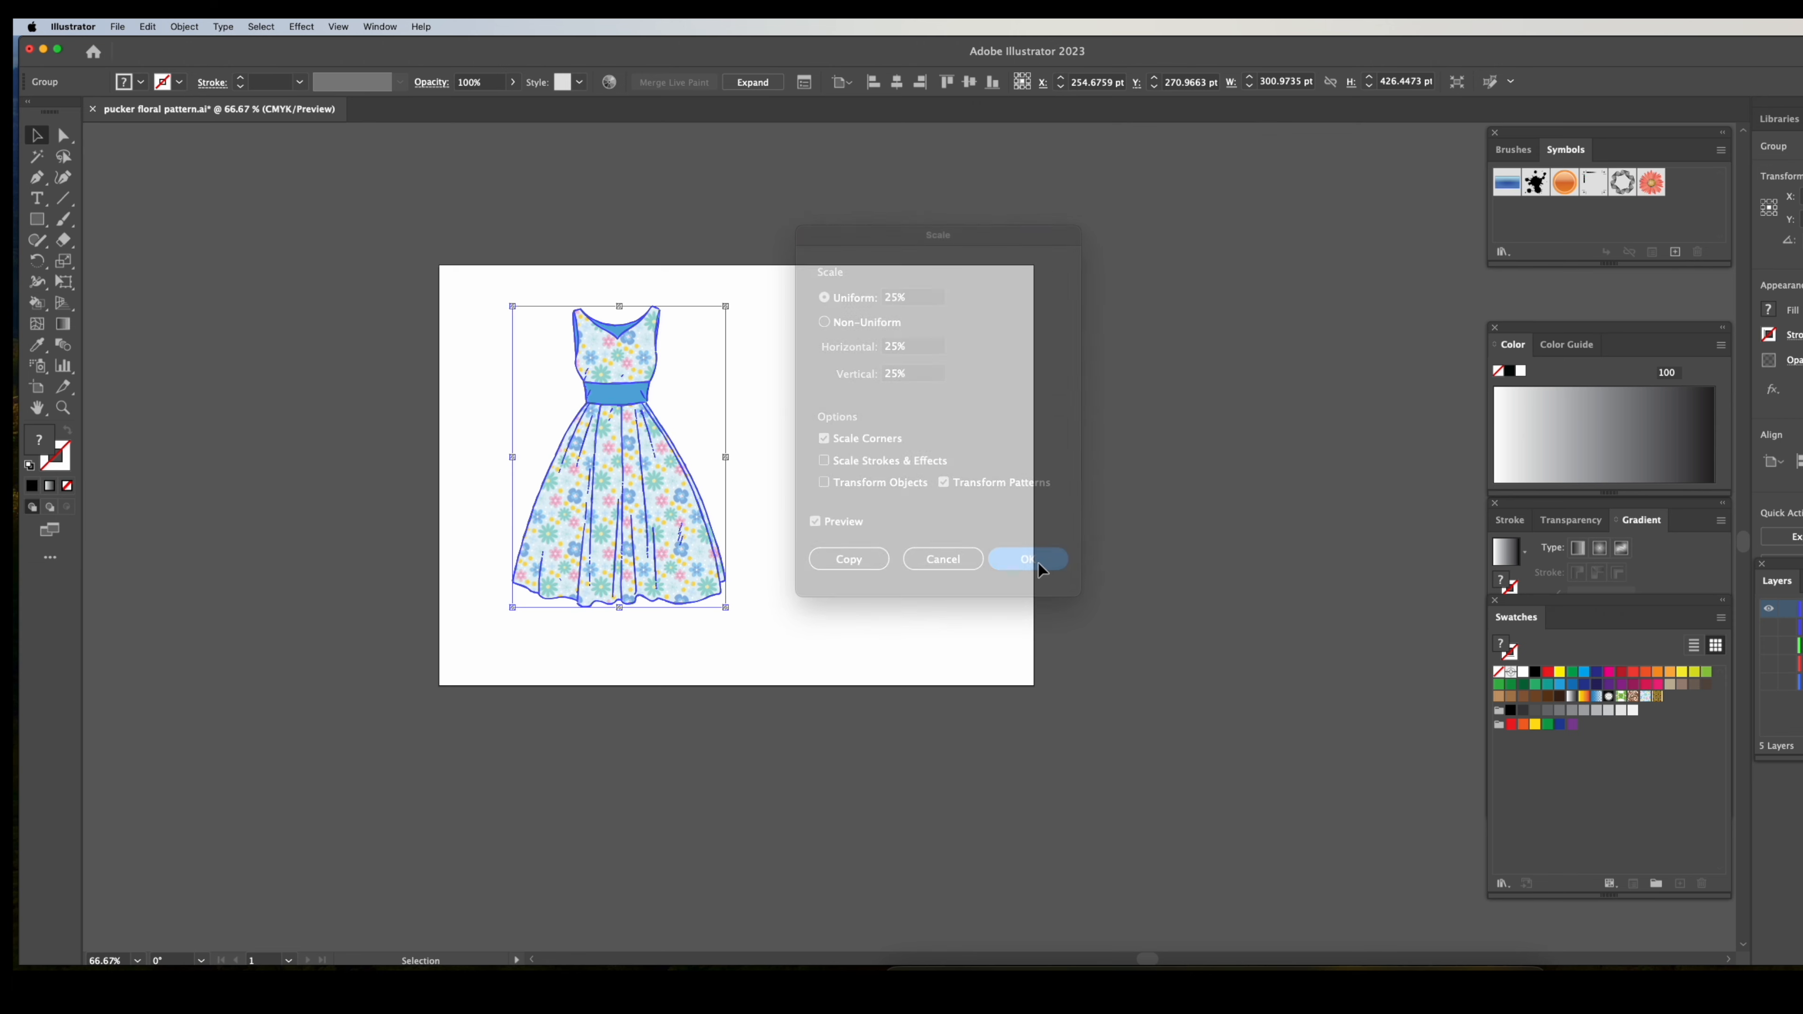
click(823, 473)
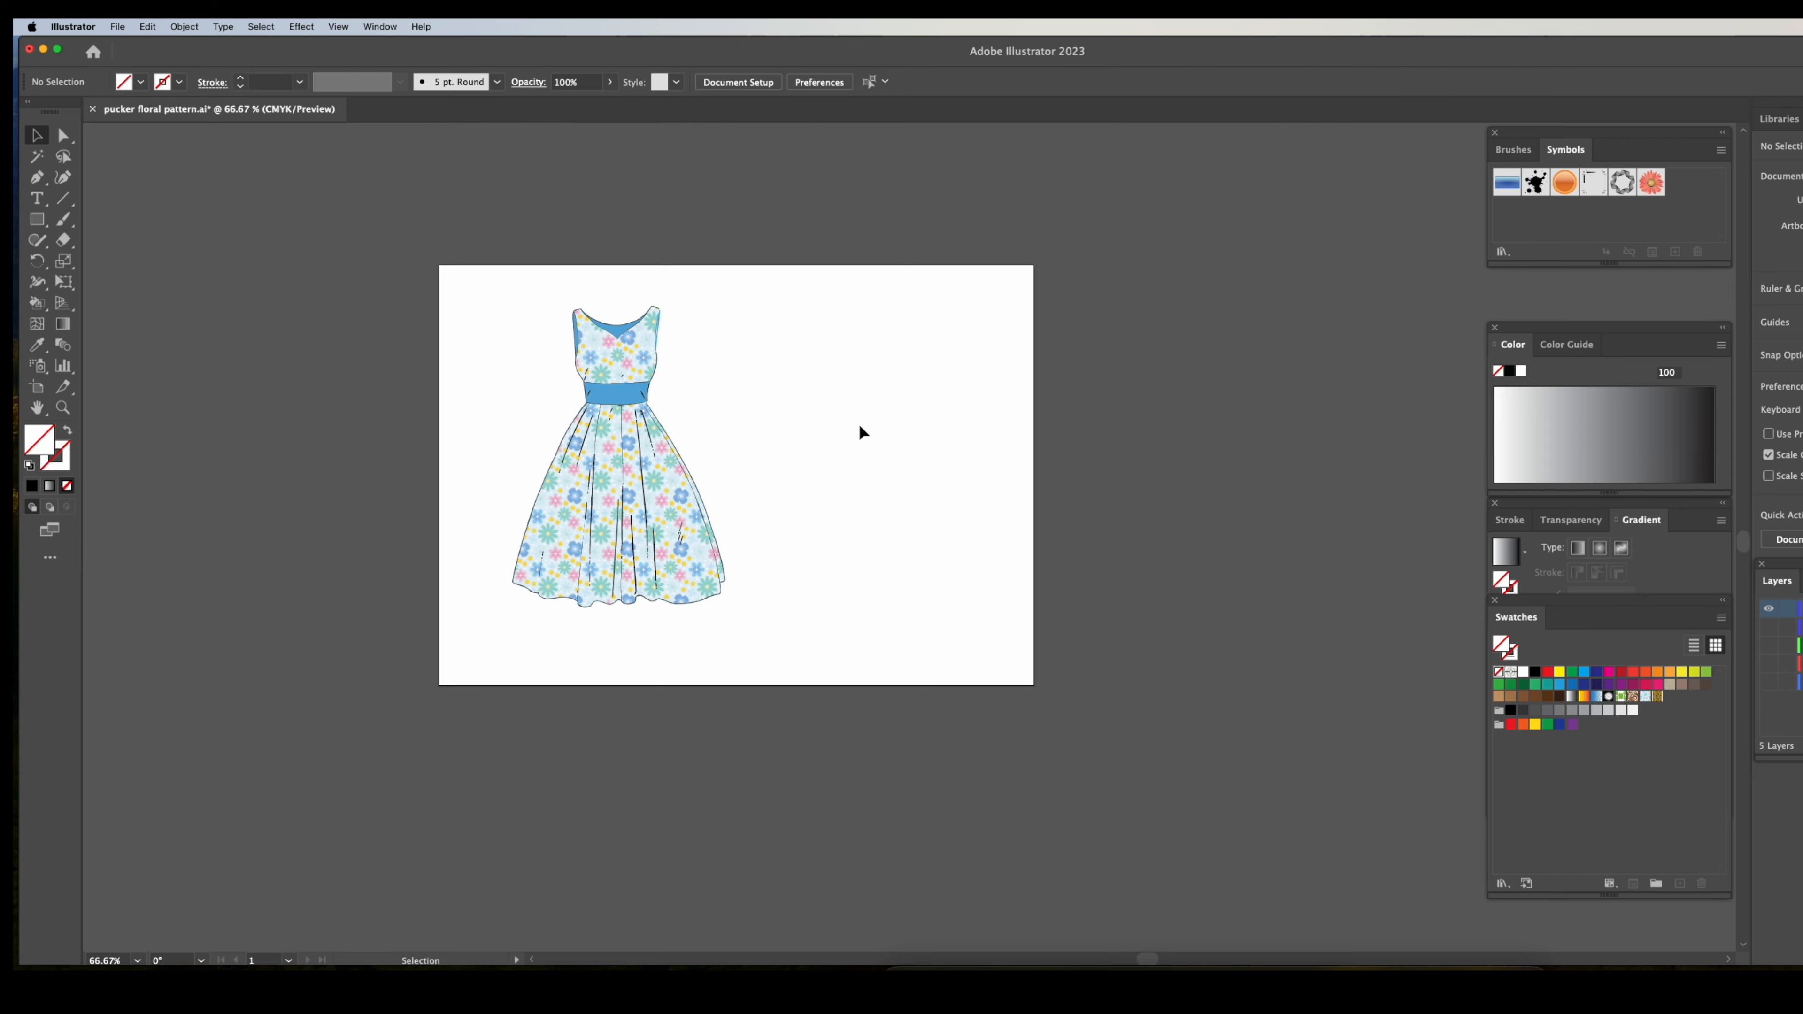
Draw a rectangle about 407 by 595 pt over the artboard's right side and fill it with the floral pattern swatch.
key(m)
drag(747, 266, 1034, 686)
click(1645, 696)
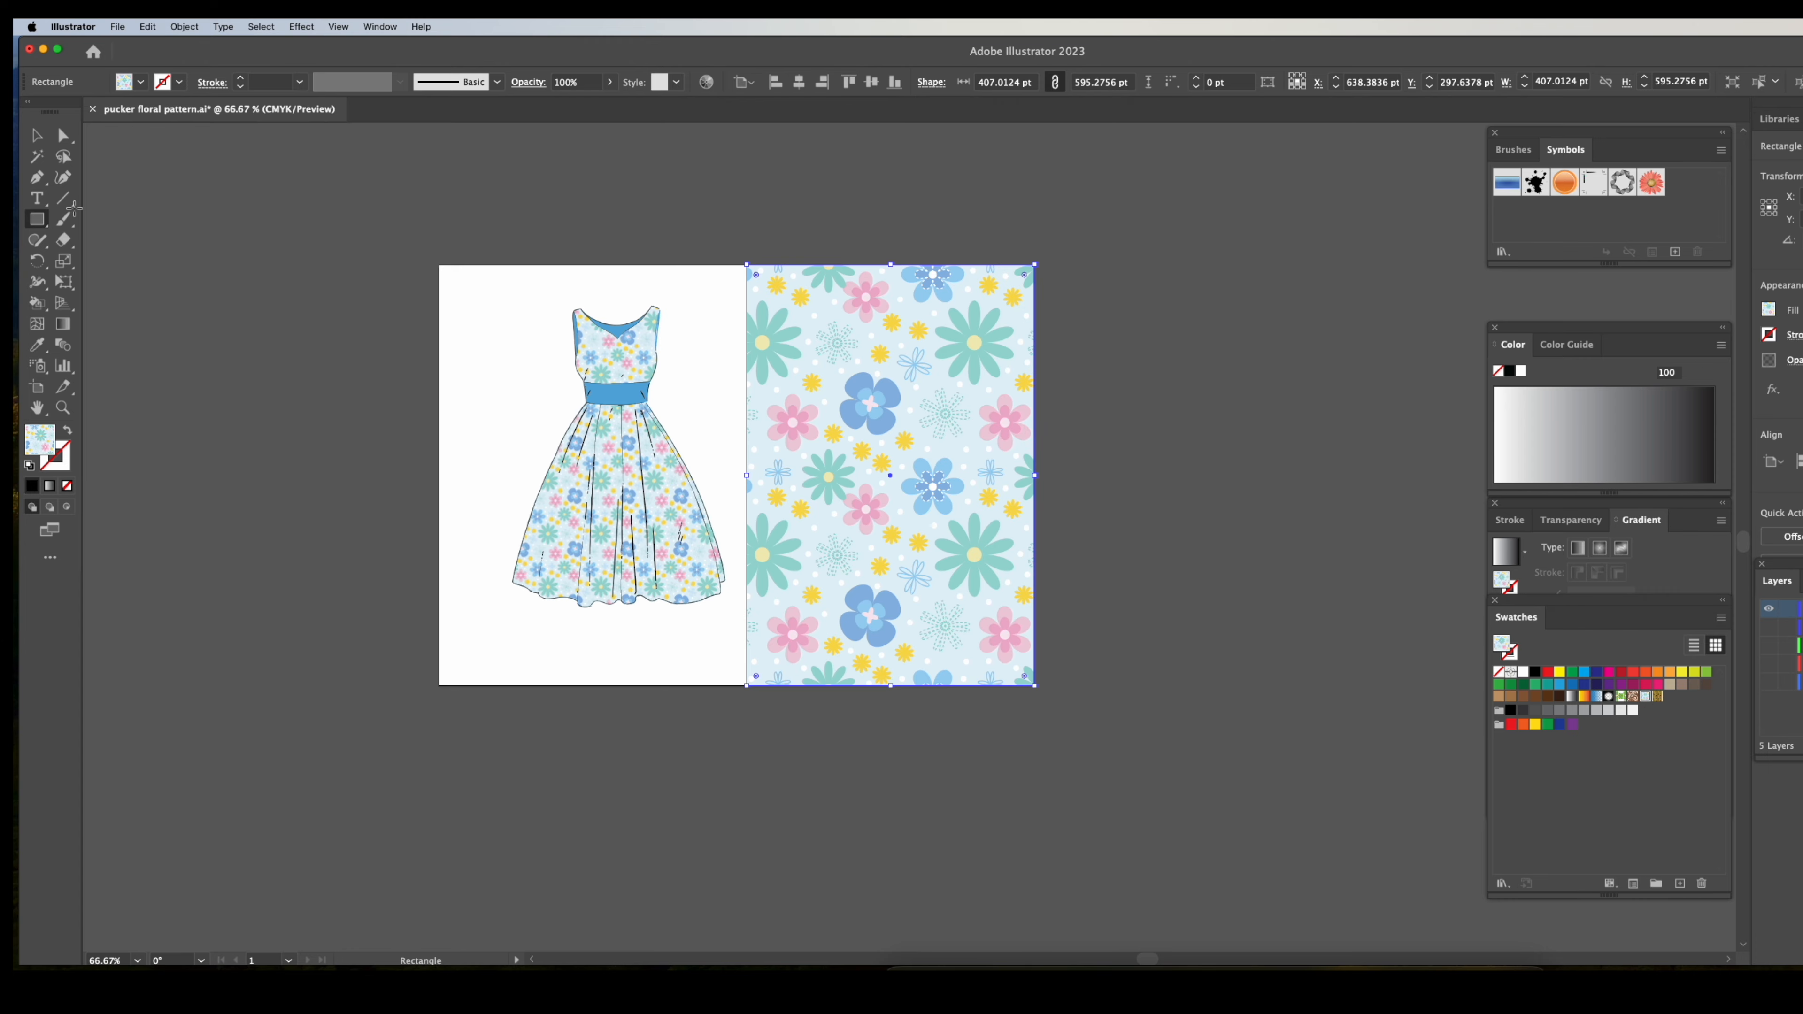
Add an orange background rectangle covering the whole artboard behind the dress and pattern panel, and deselect it.
key(v)
click(252, 256)
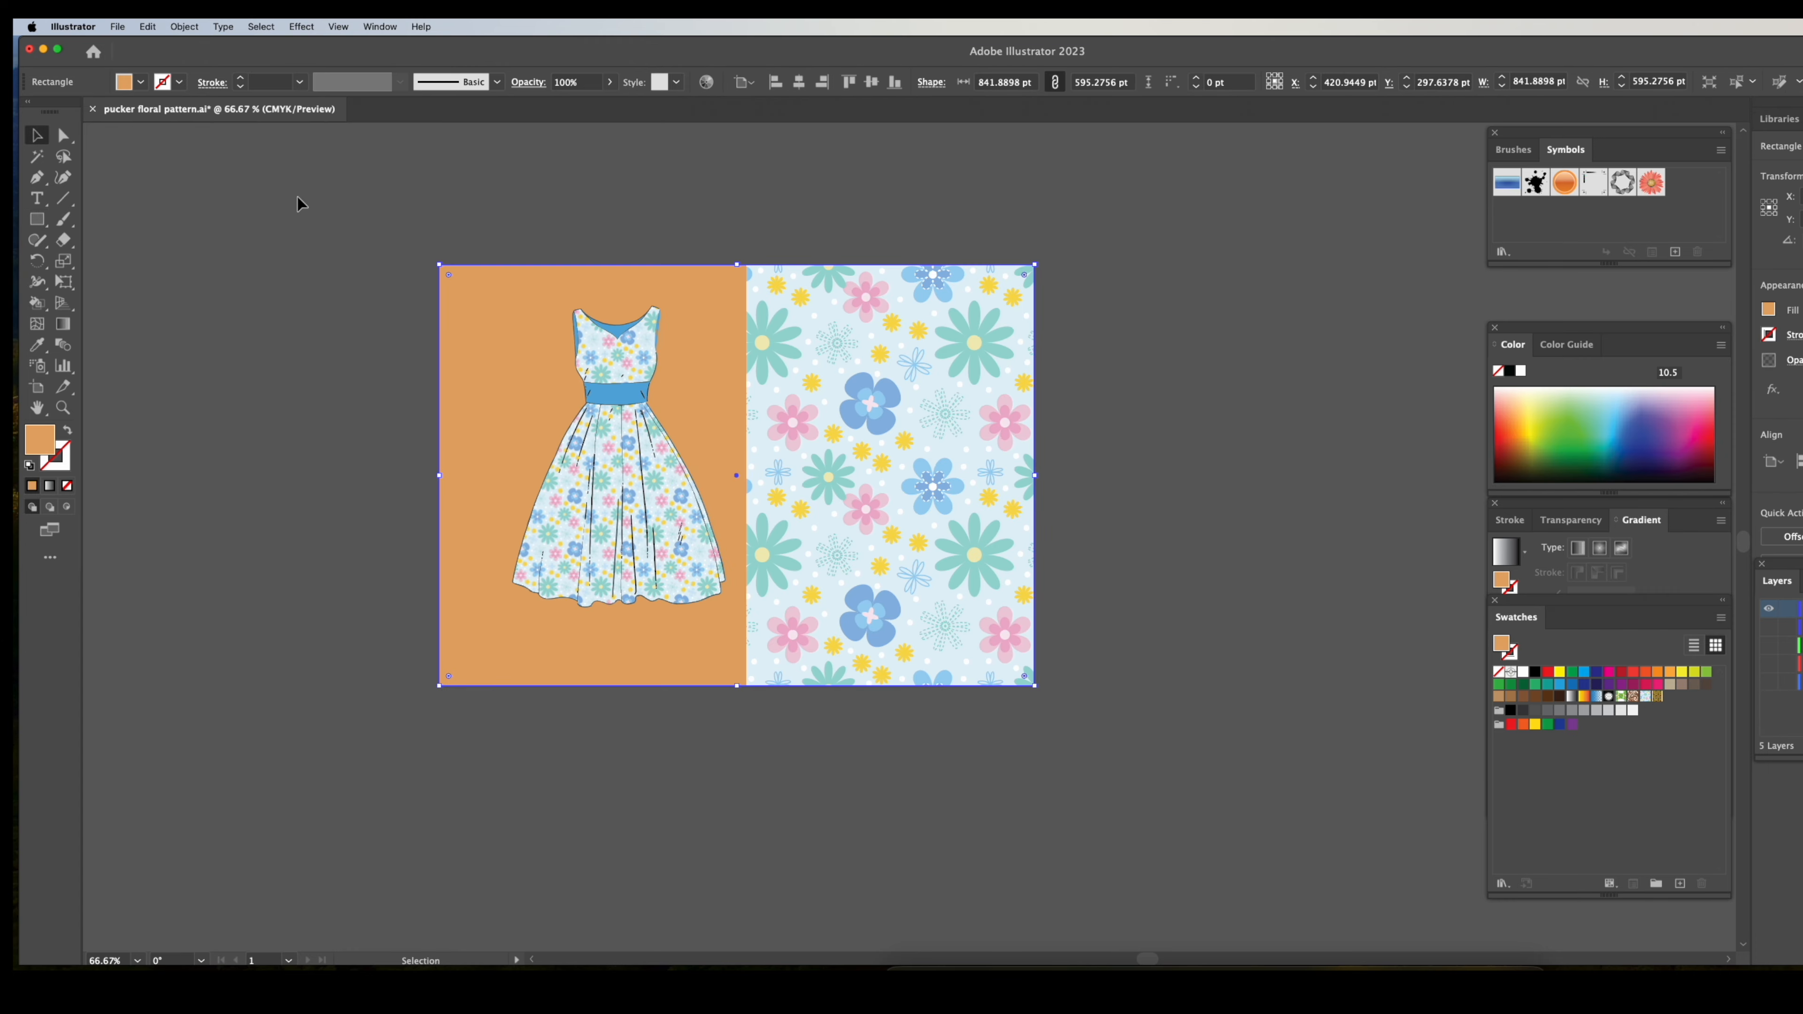
click(298, 196)
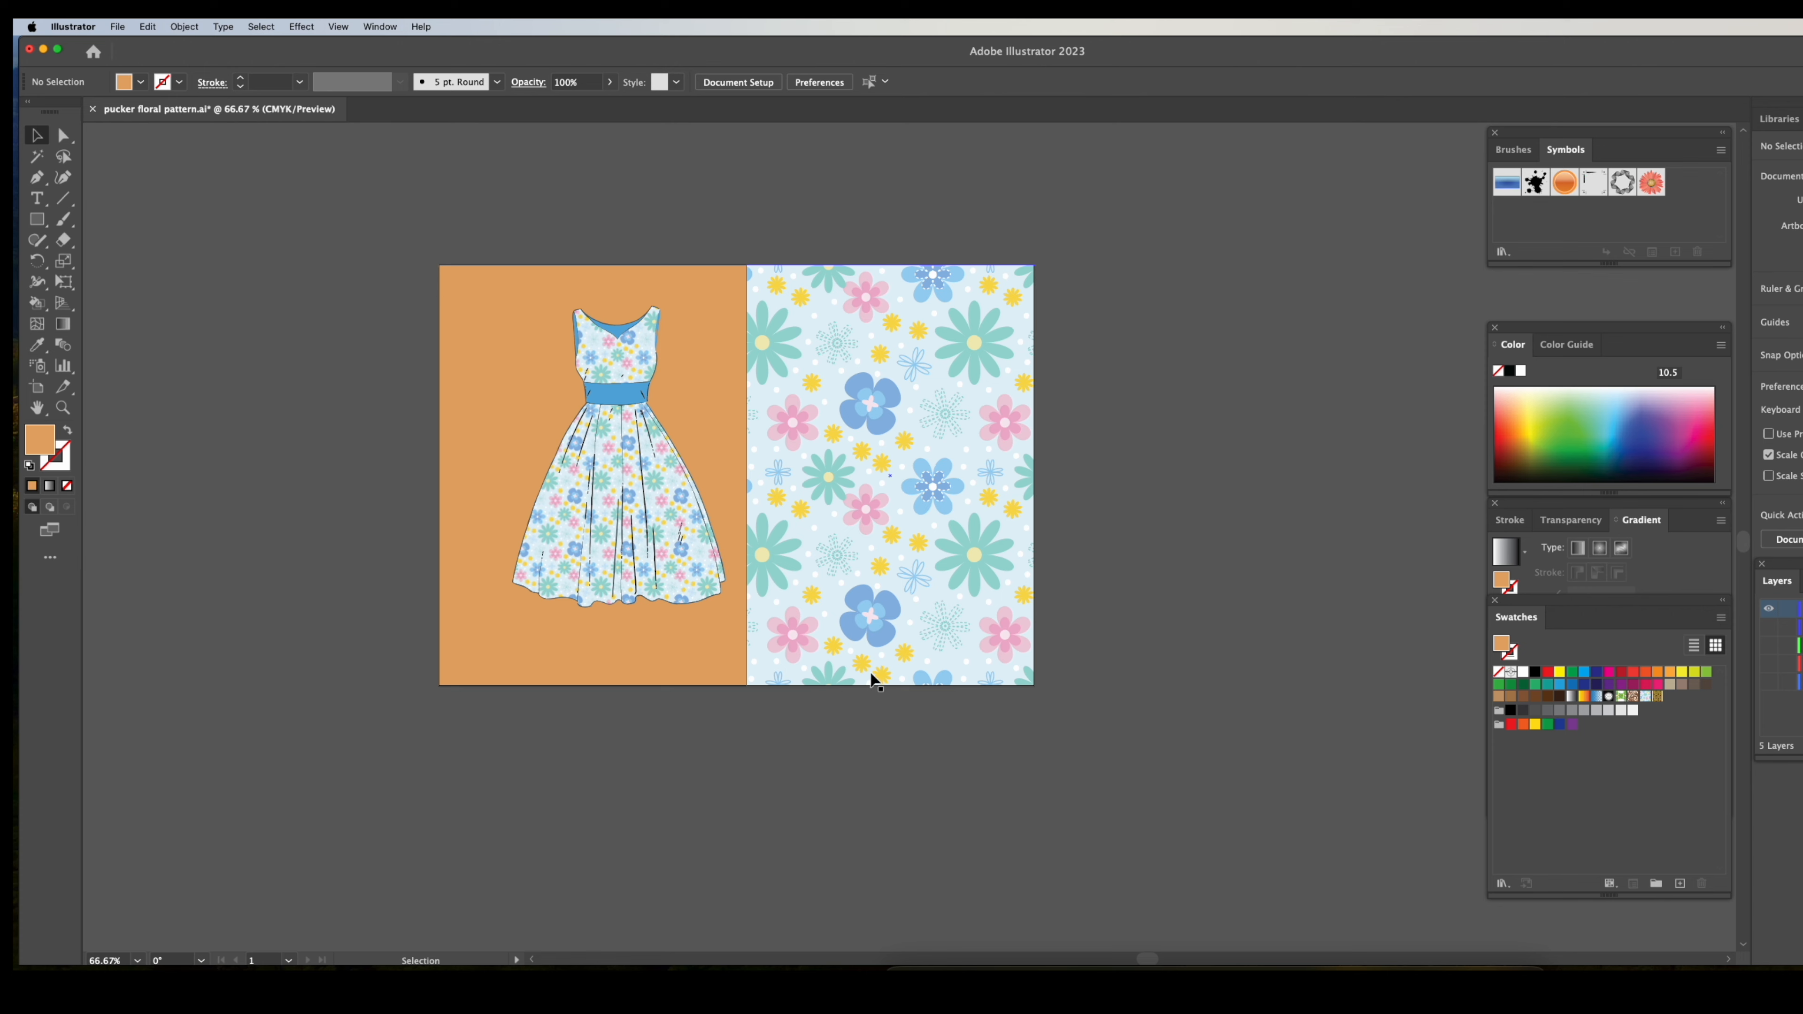
Move the floral pattern rectangle off the artboard's right side and duplicate the dress twice to make a row of three.
click(887, 628)
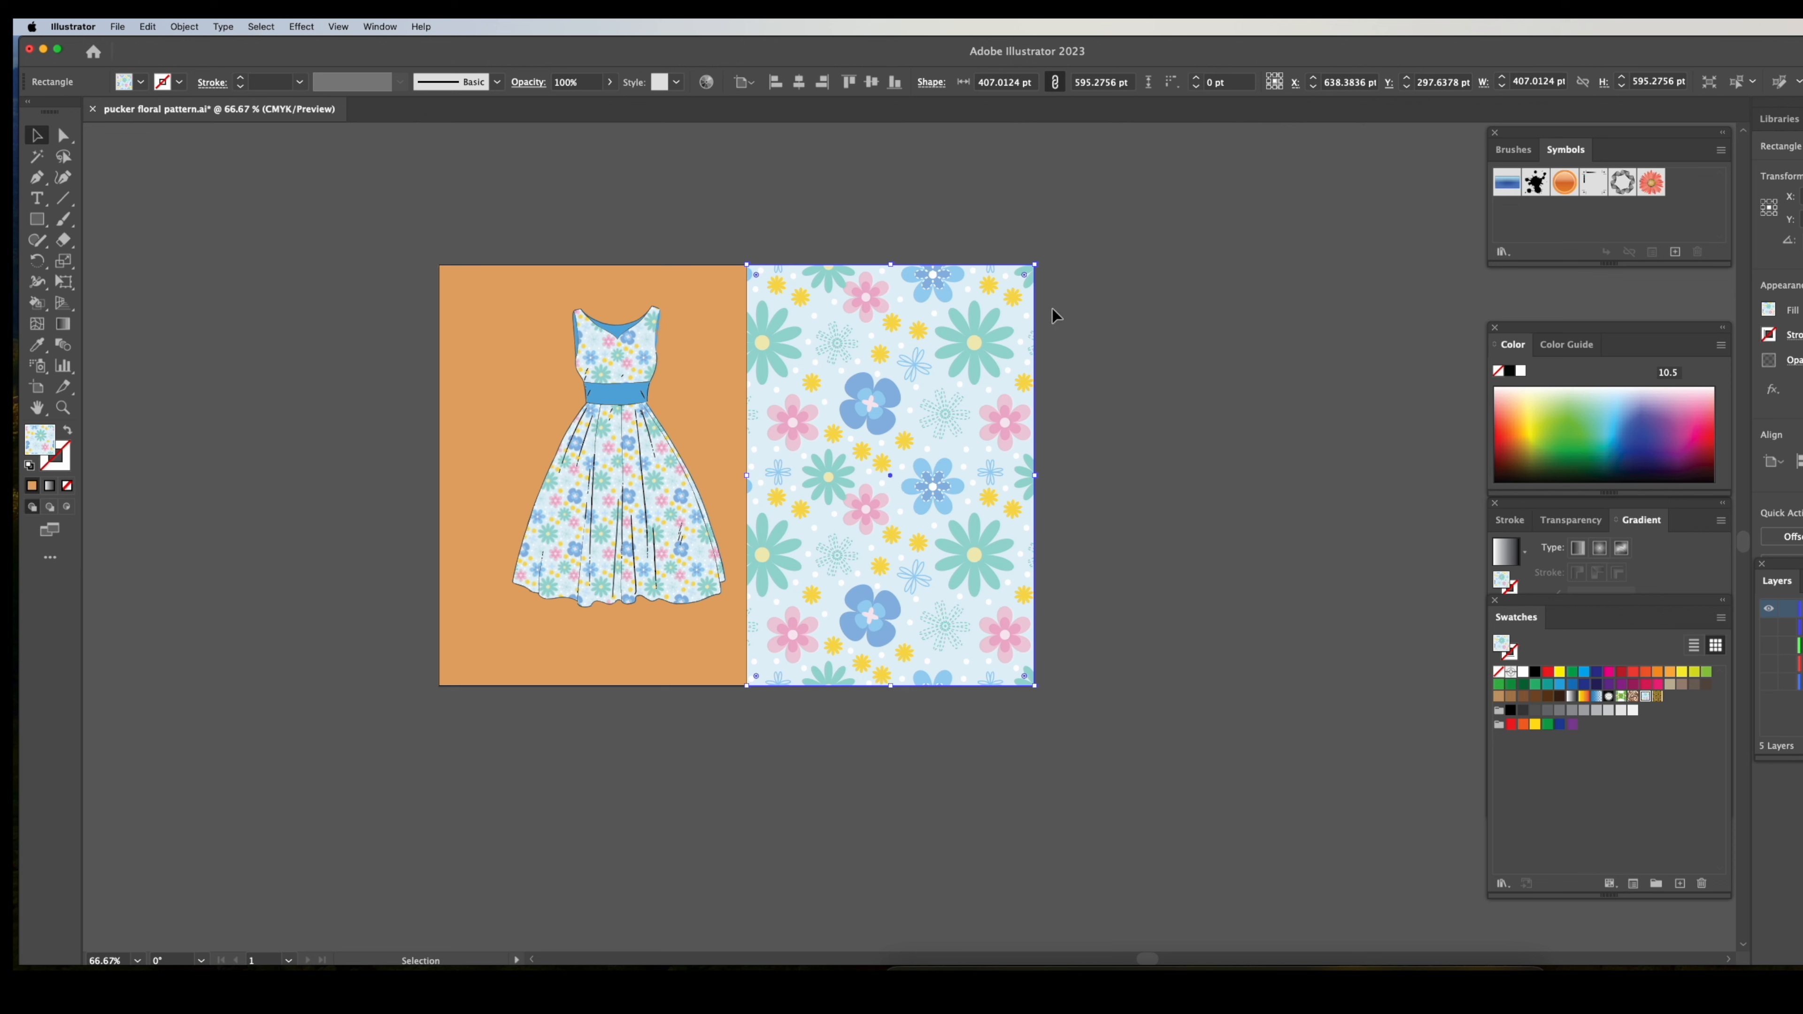
click(1065, 312)
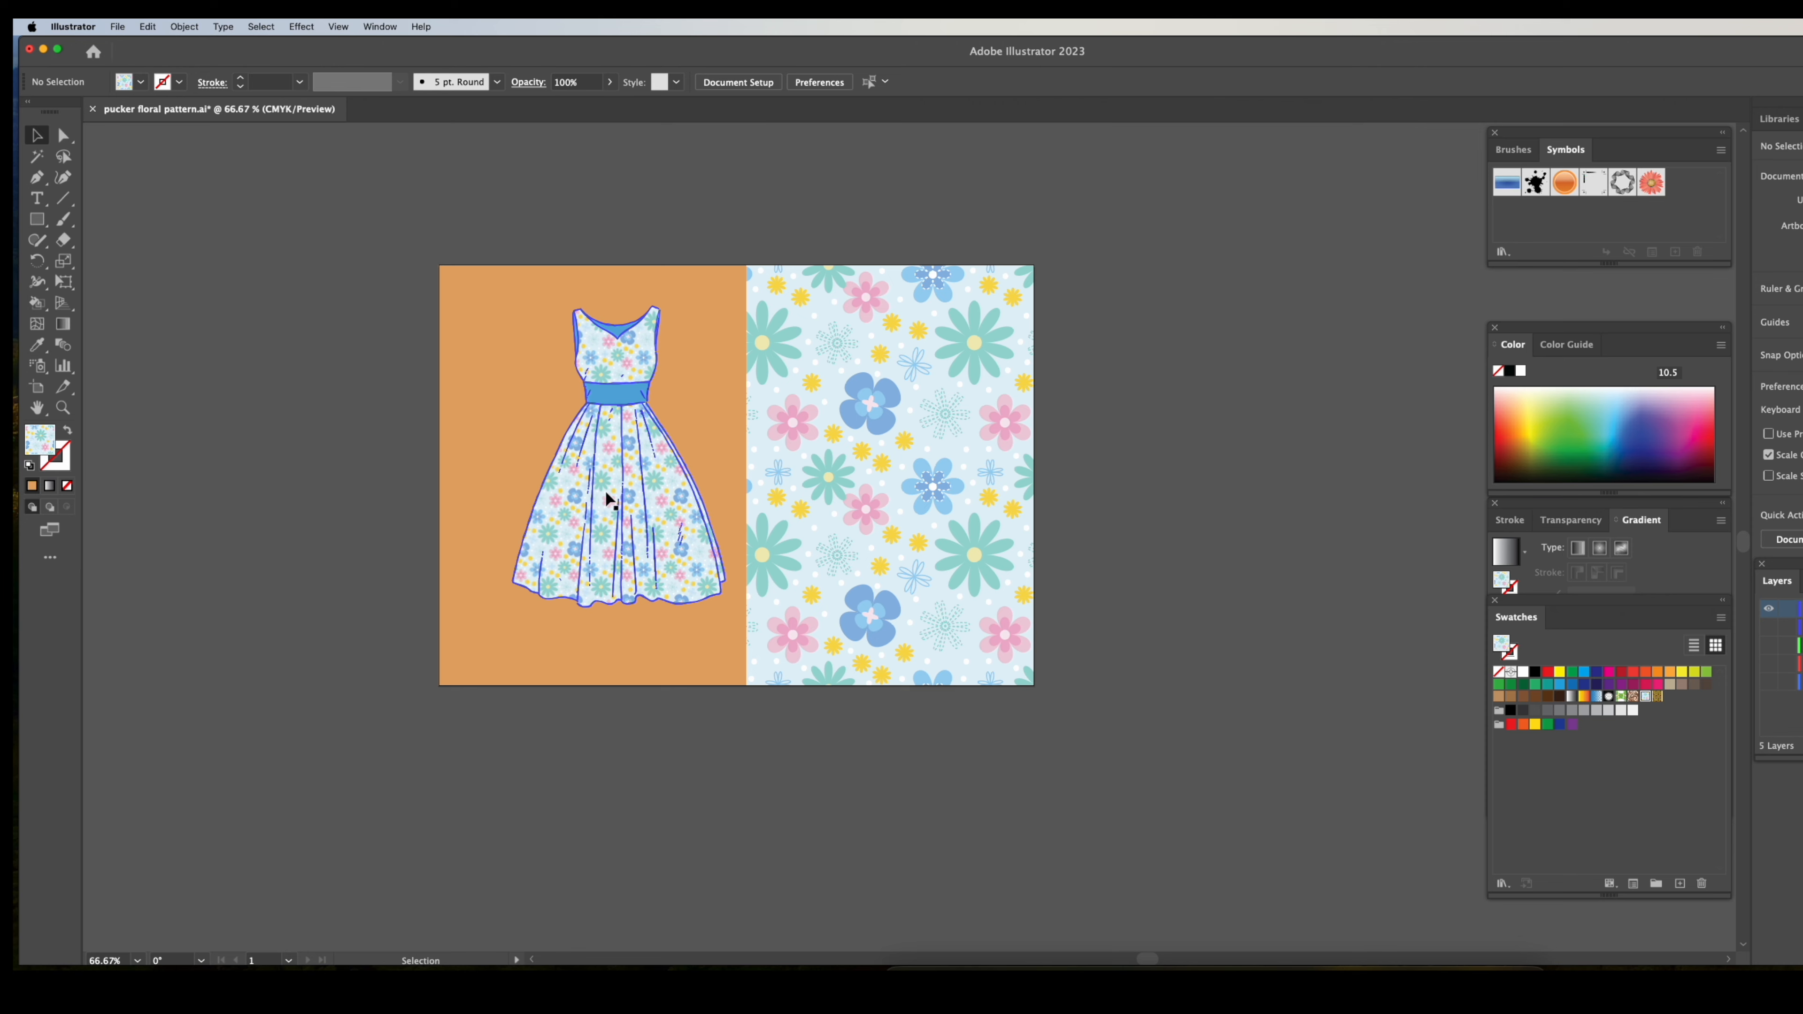
click(603, 528)
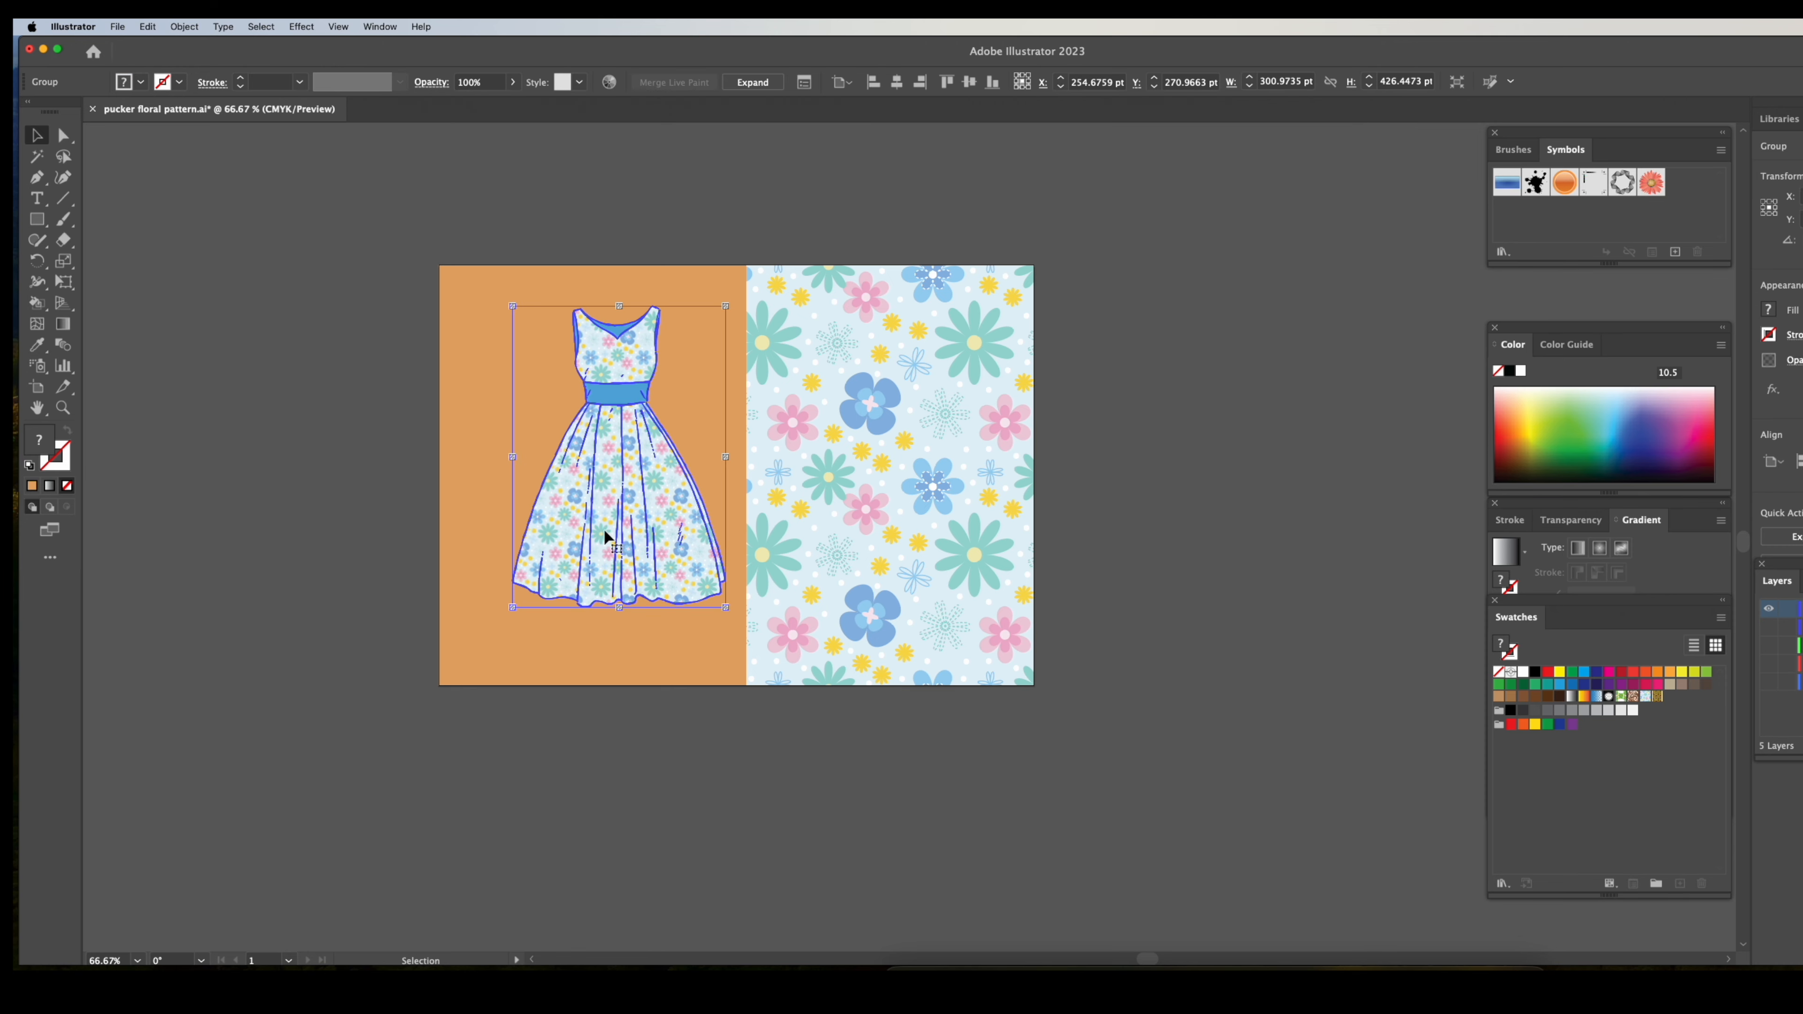
drag(828, 561, 1238, 561)
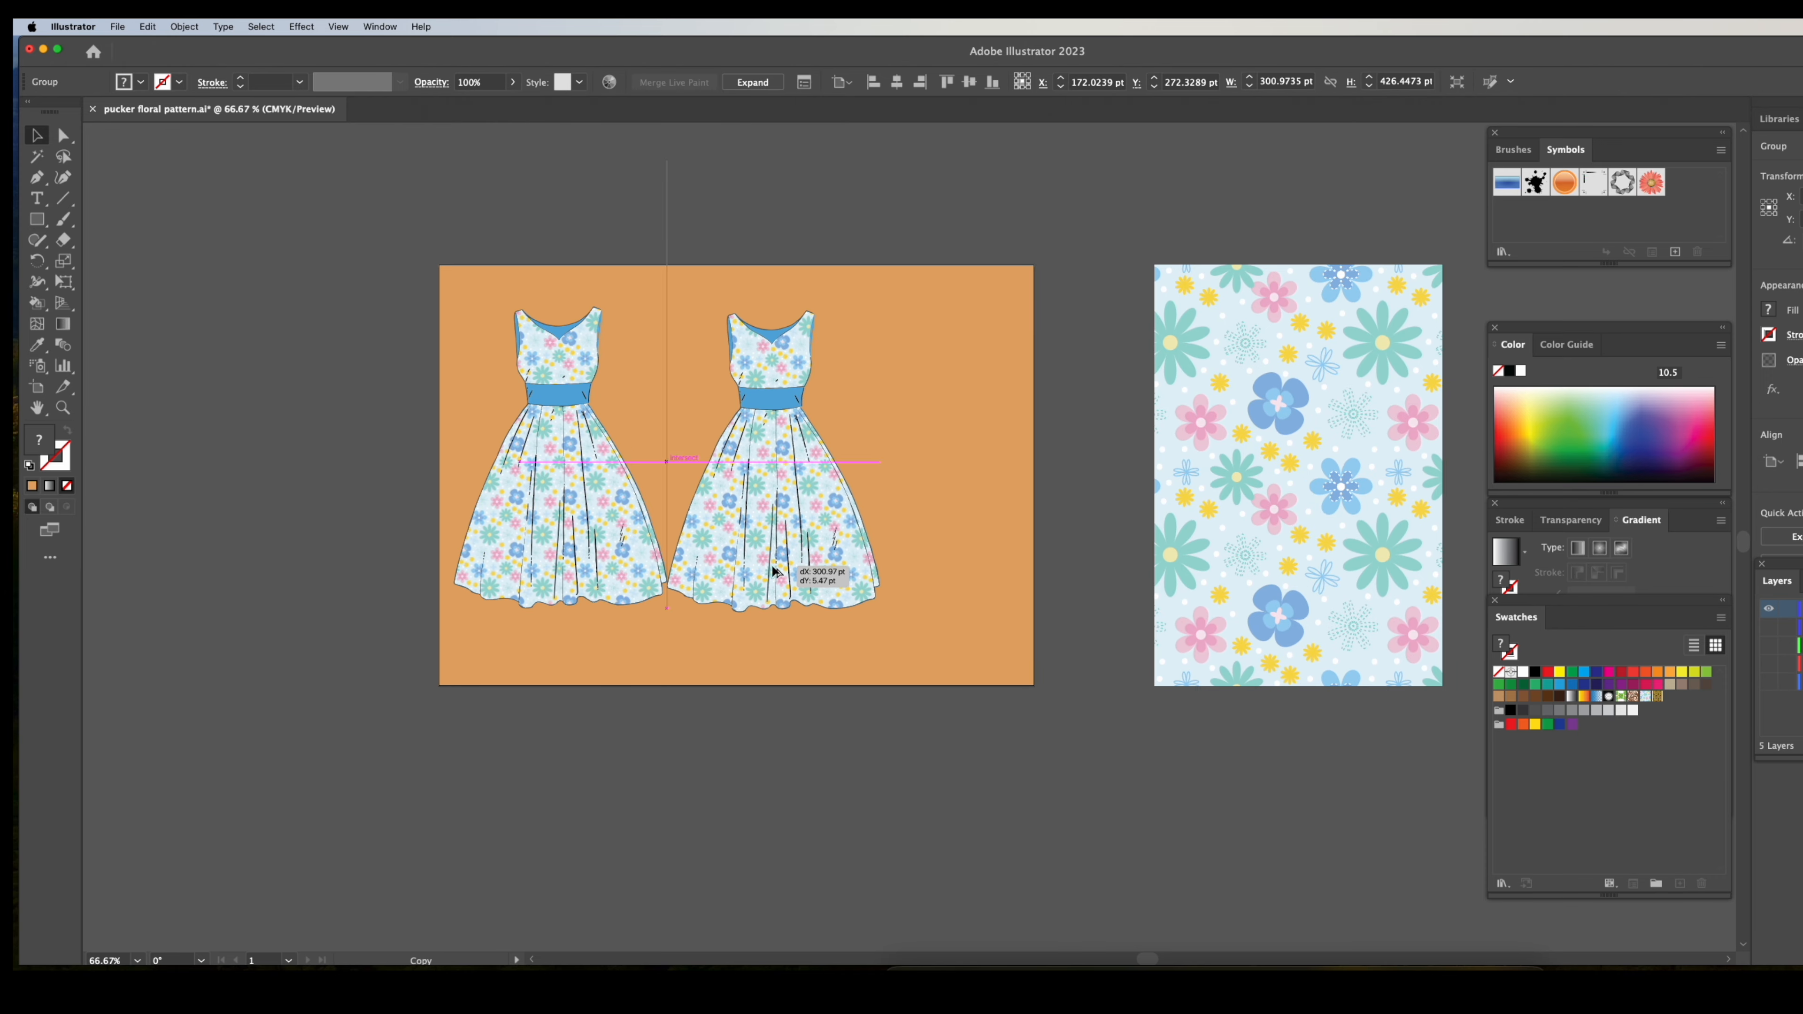
click(757, 584)
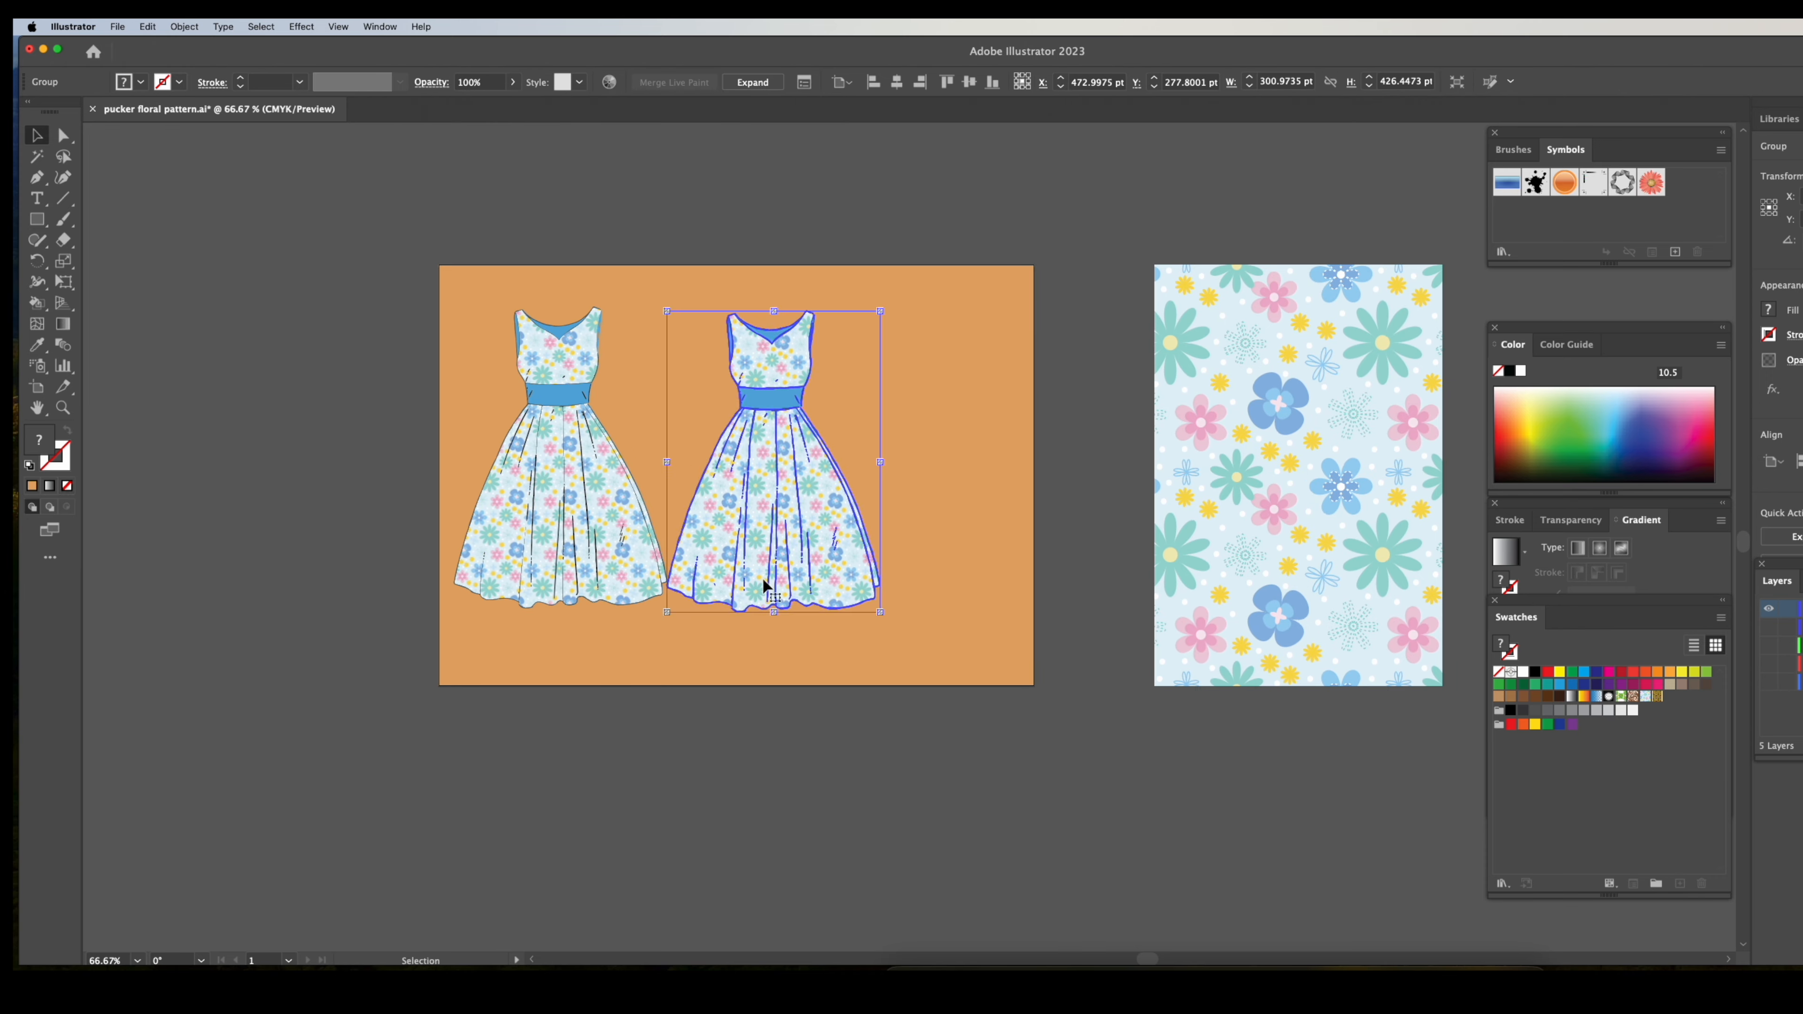
drag(757, 584, 986, 583)
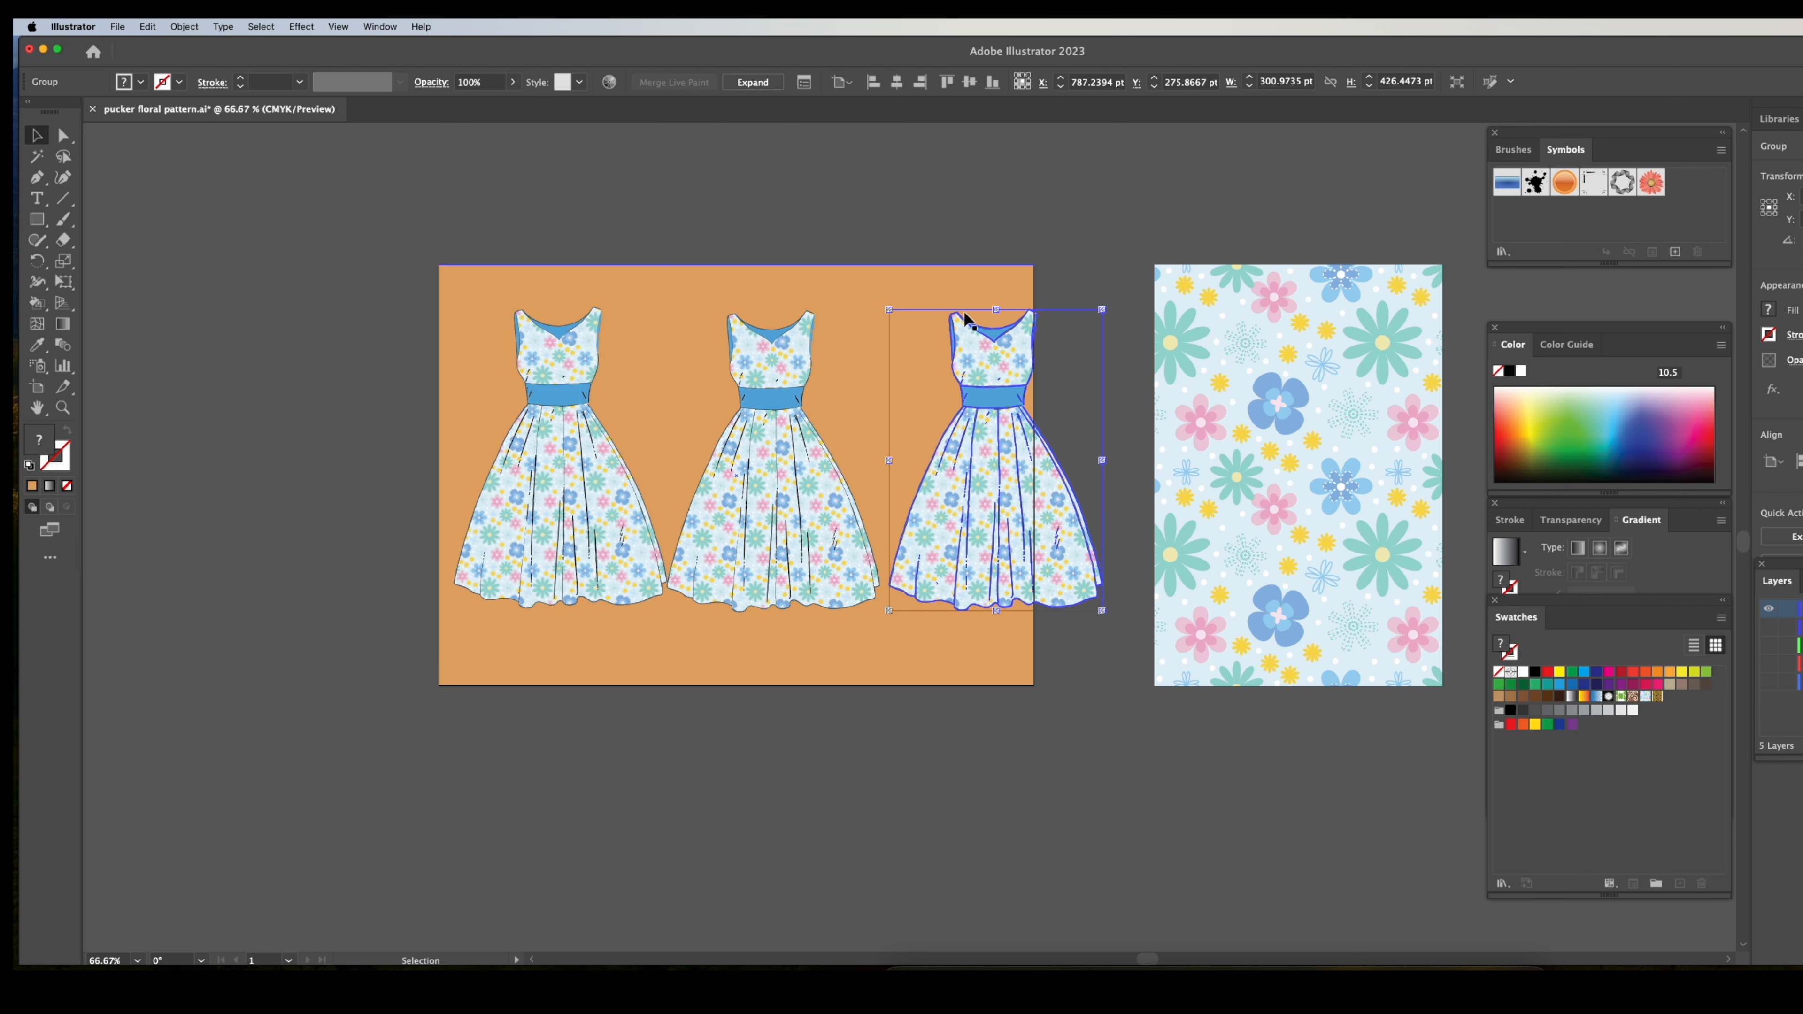
Recolour the rightmost dress with a green palette and, with the harmony colours unlinked, shift its waistband to teal green.
click(609, 84)
mouse_move(910, 465)
mouse_down()
mouse_move(942, 483)
mouse_move(910, 463)
mouse_move(926, 473)
mouse_up()
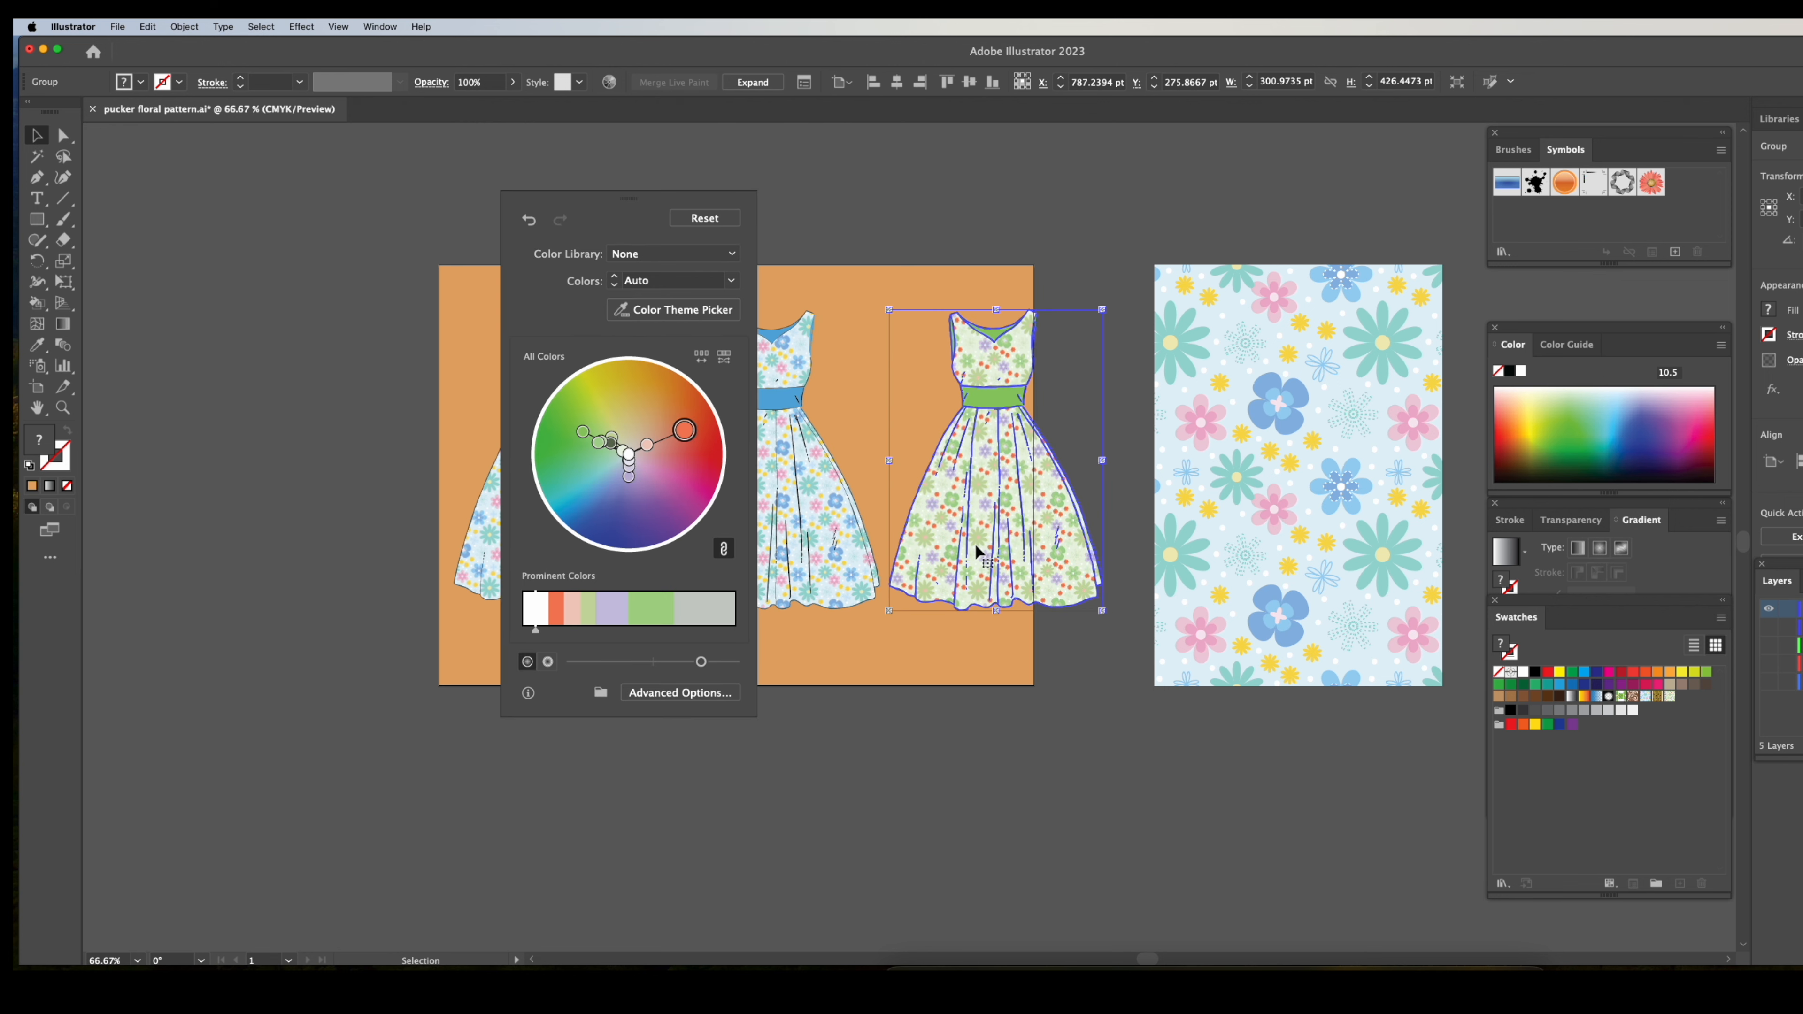
click(724, 550)
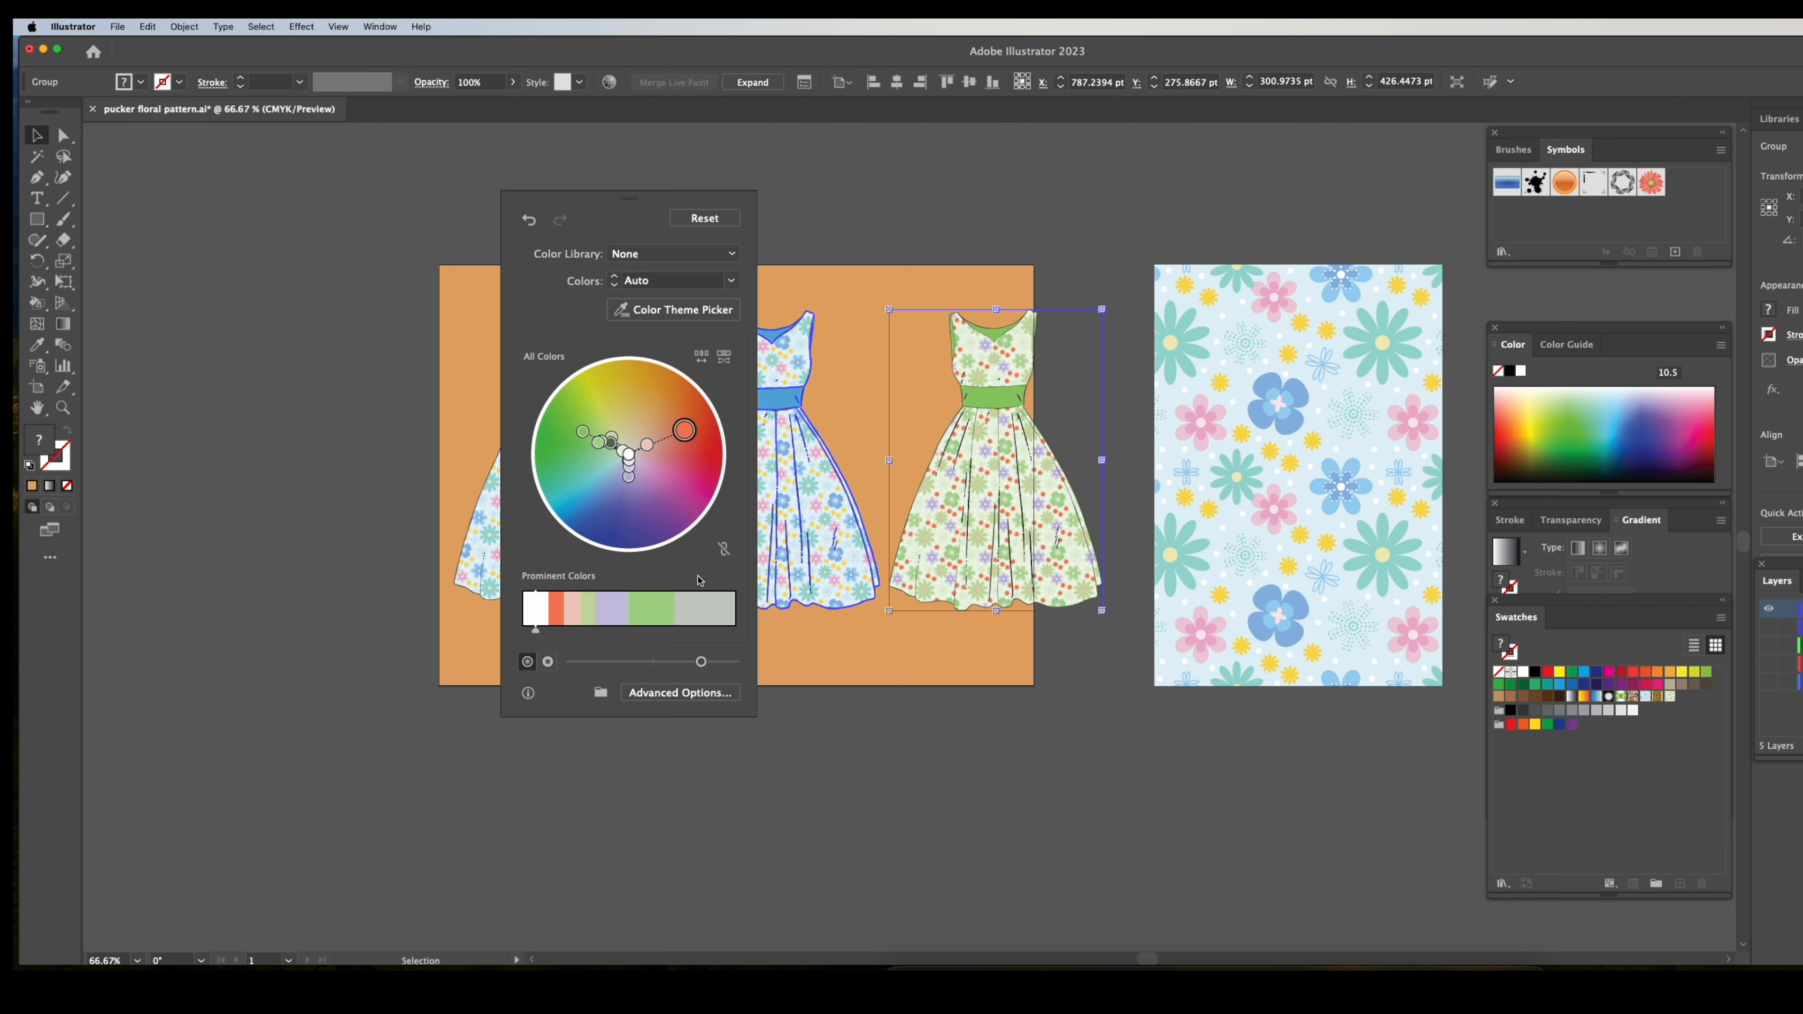
click(581, 433)
drag(583, 436, 601, 506)
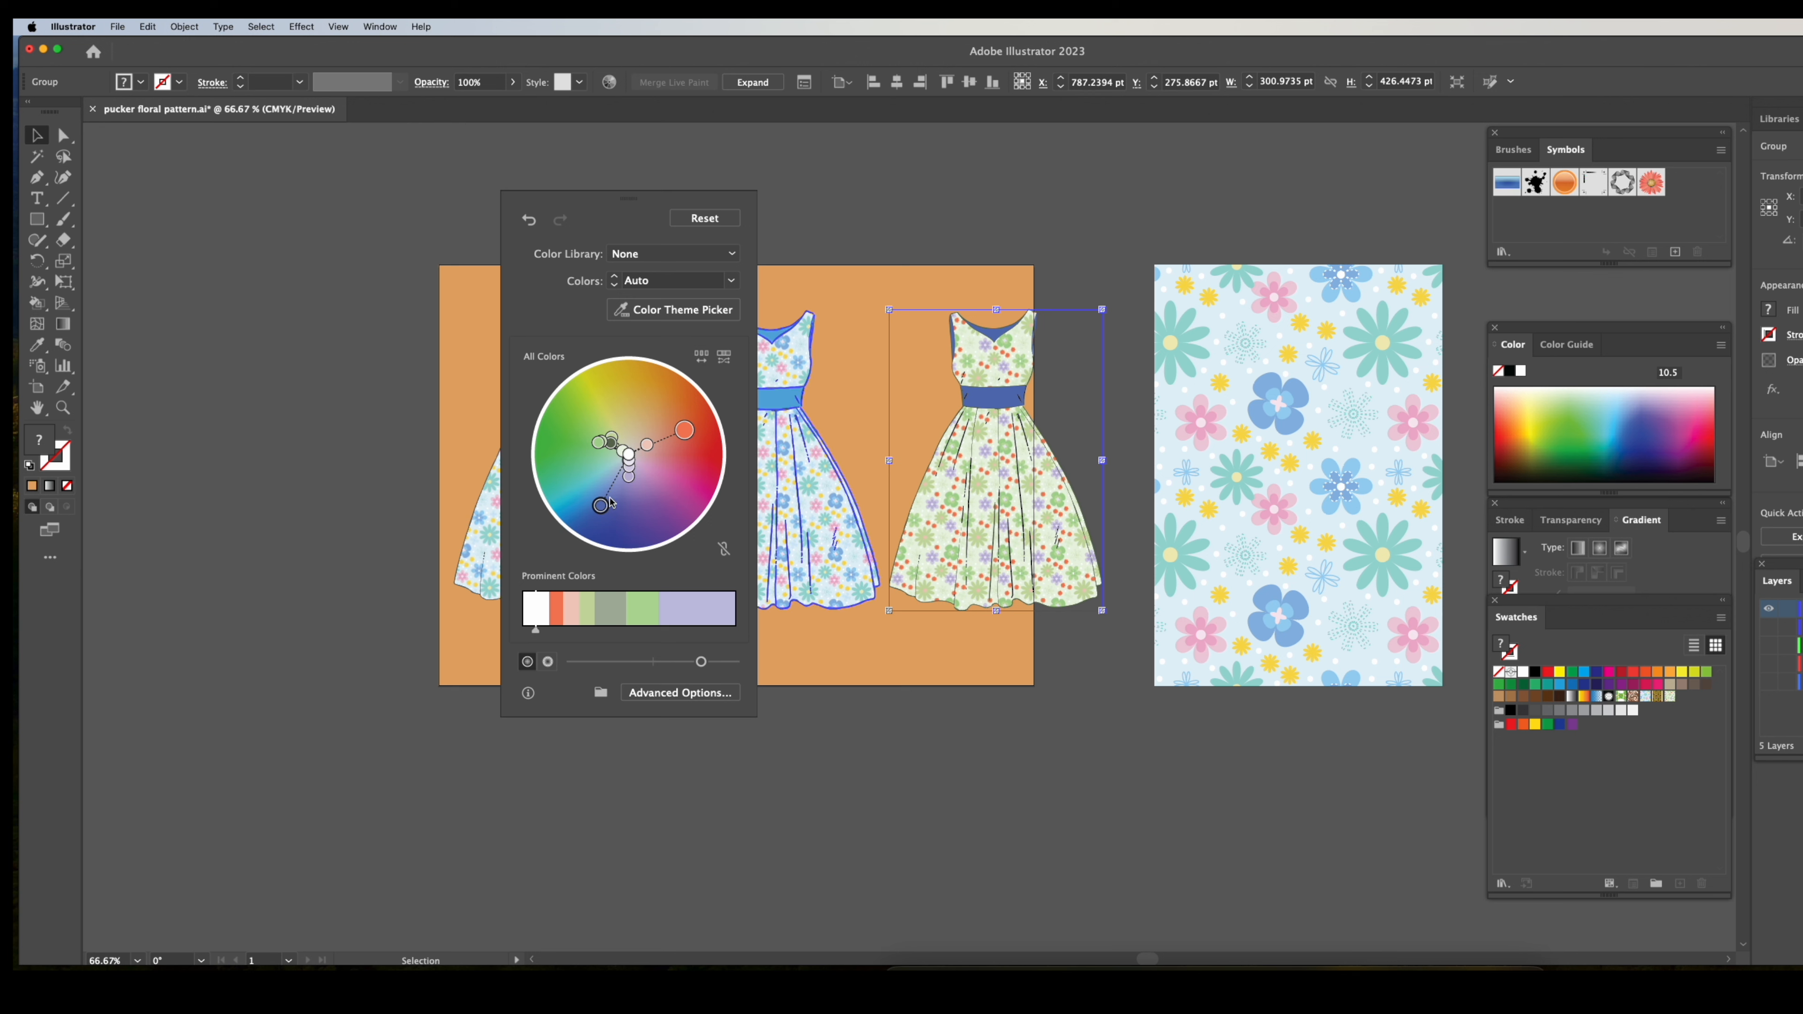
drag(601, 505, 636, 389)
Recolour the middle dress with a purple palette by rotating its linked harmony colours, and deselect it.
click(761, 488)
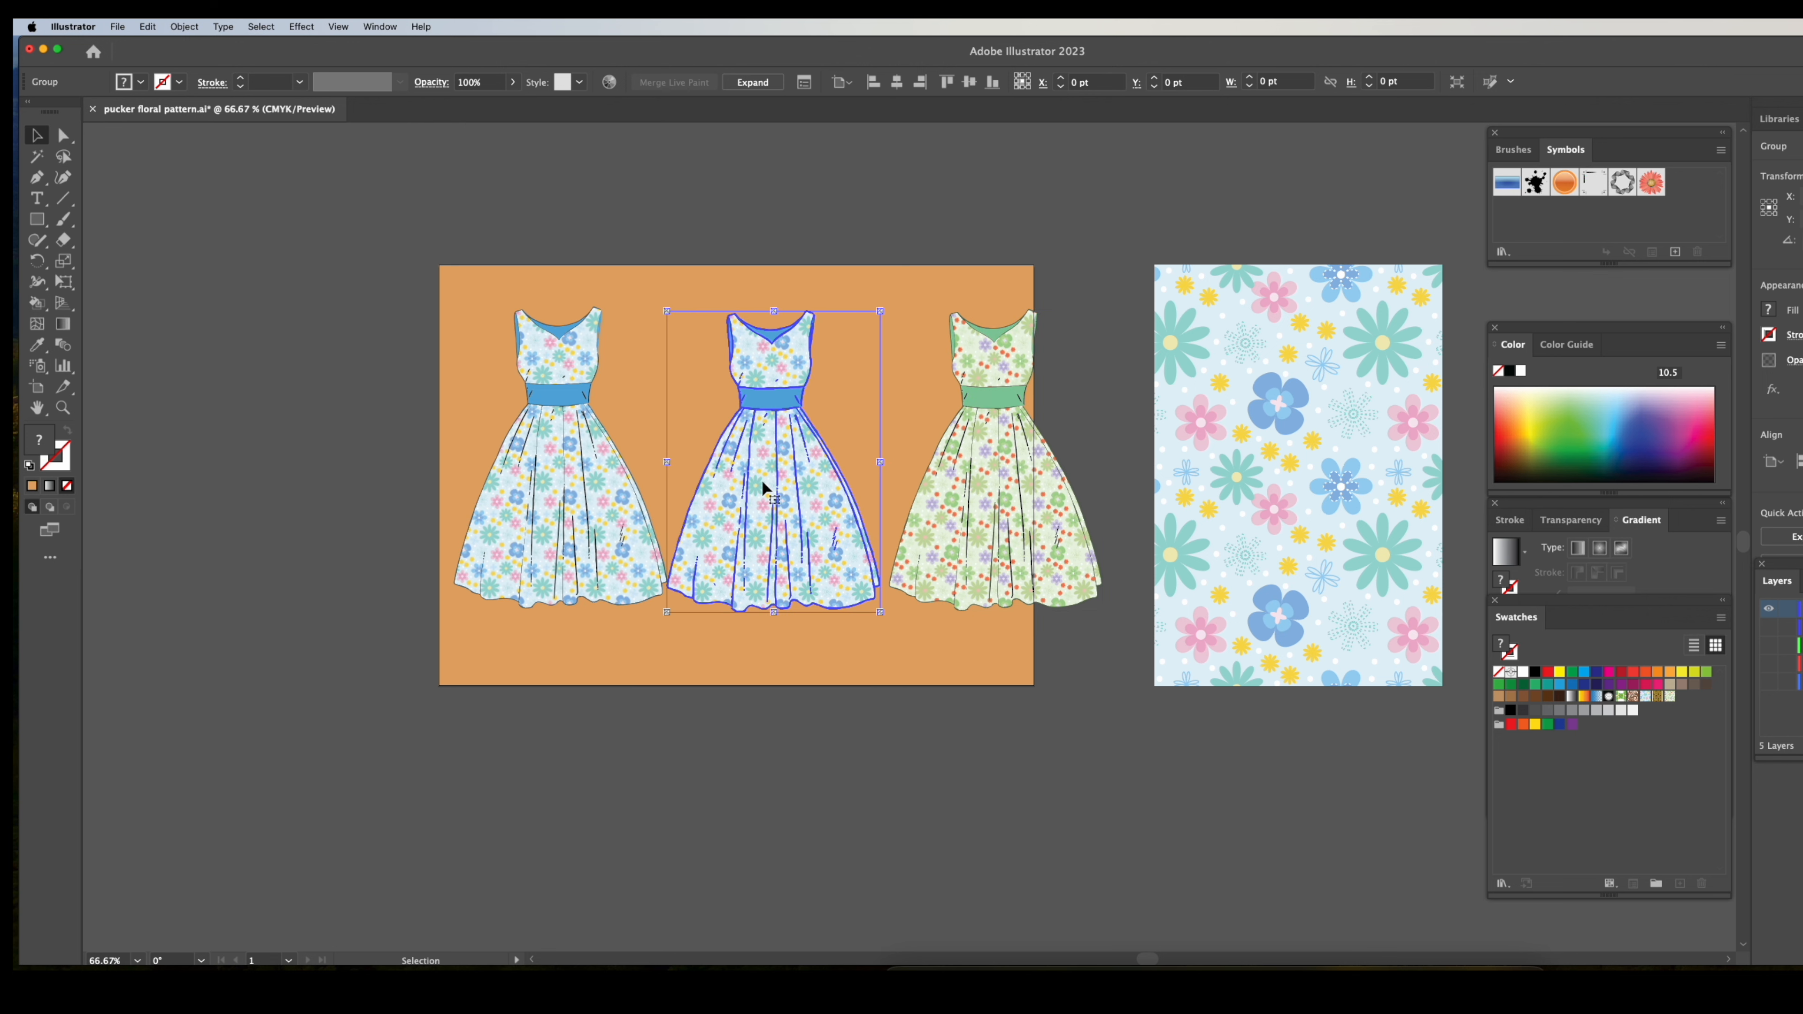
click(610, 86)
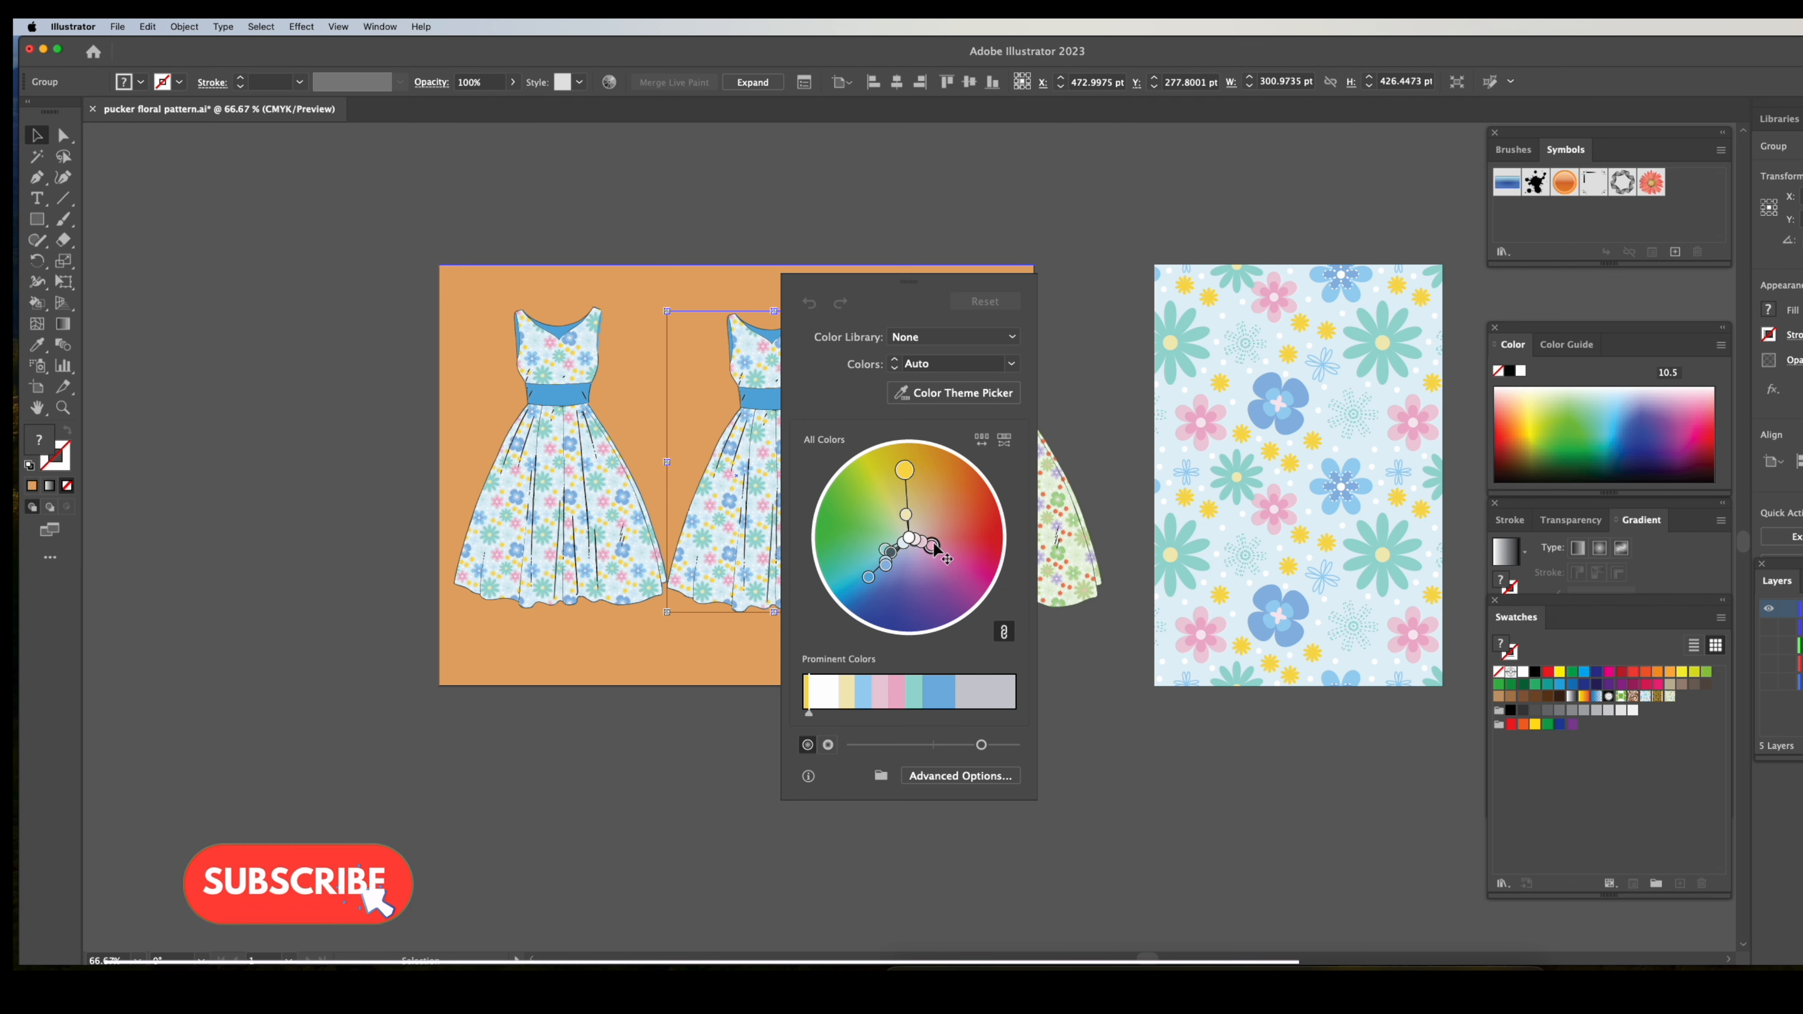
drag(905, 470, 949, 490)
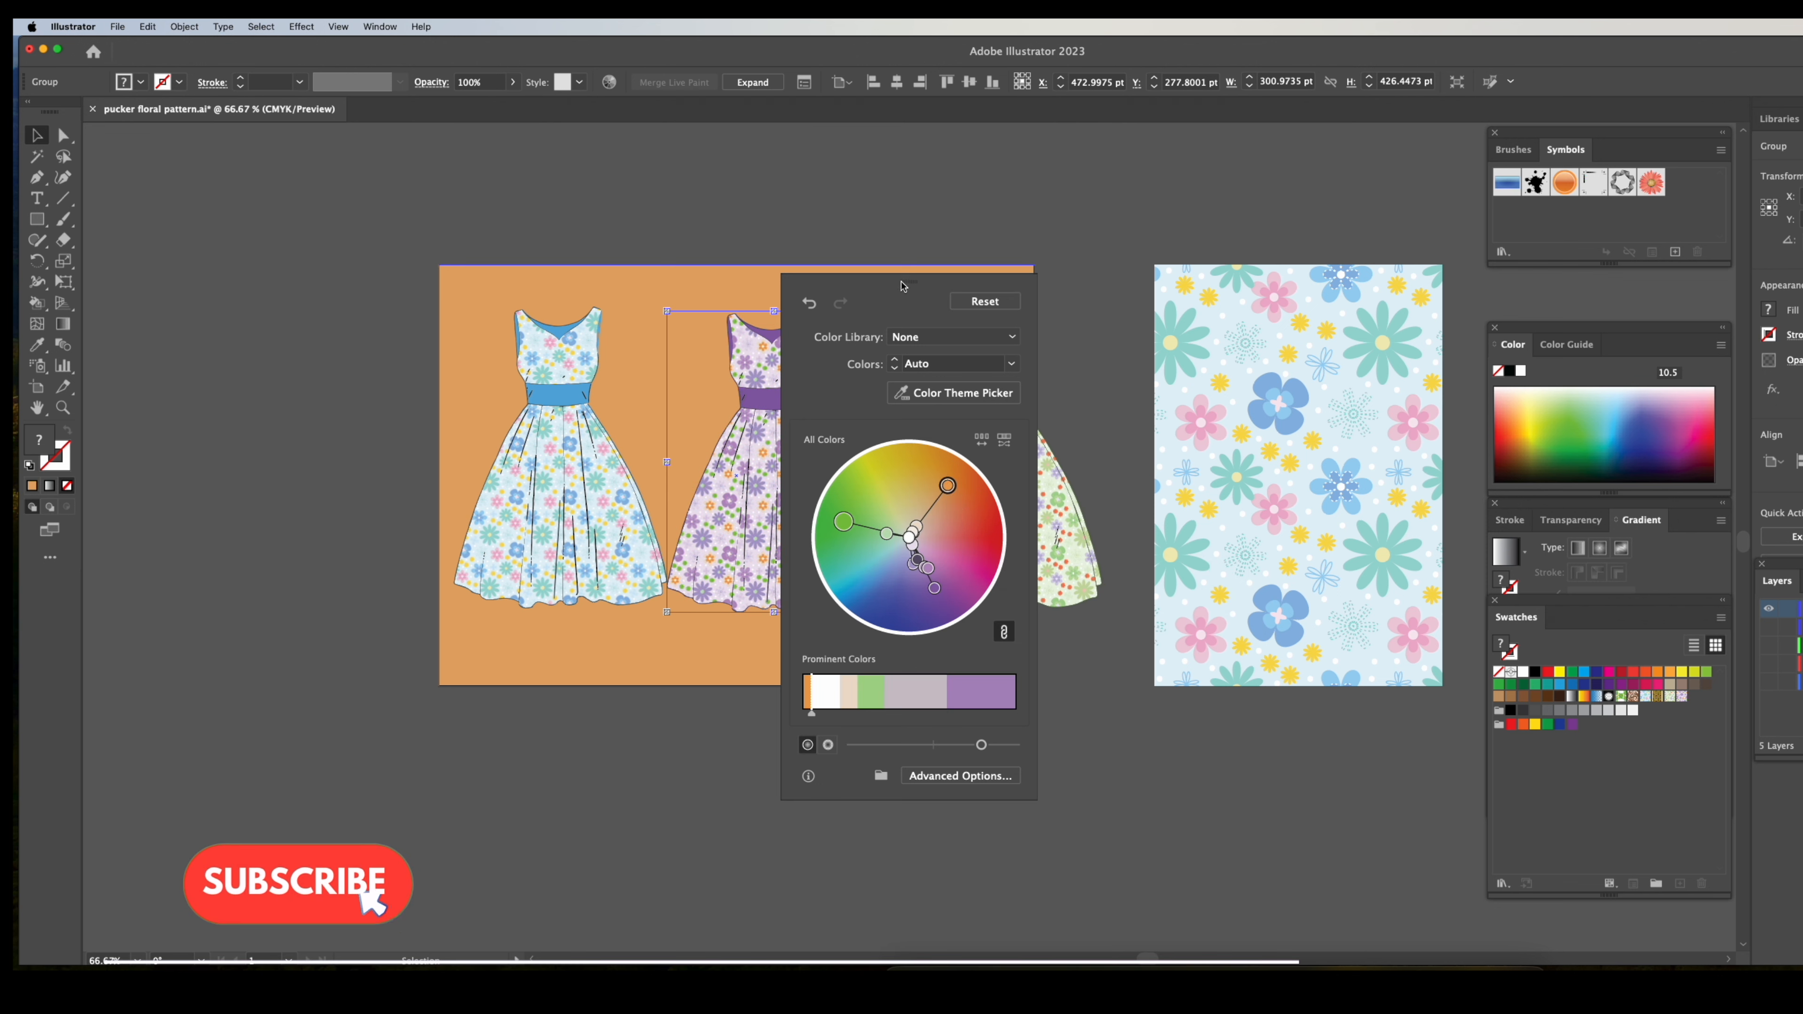
drag(904, 286, 1210, 271)
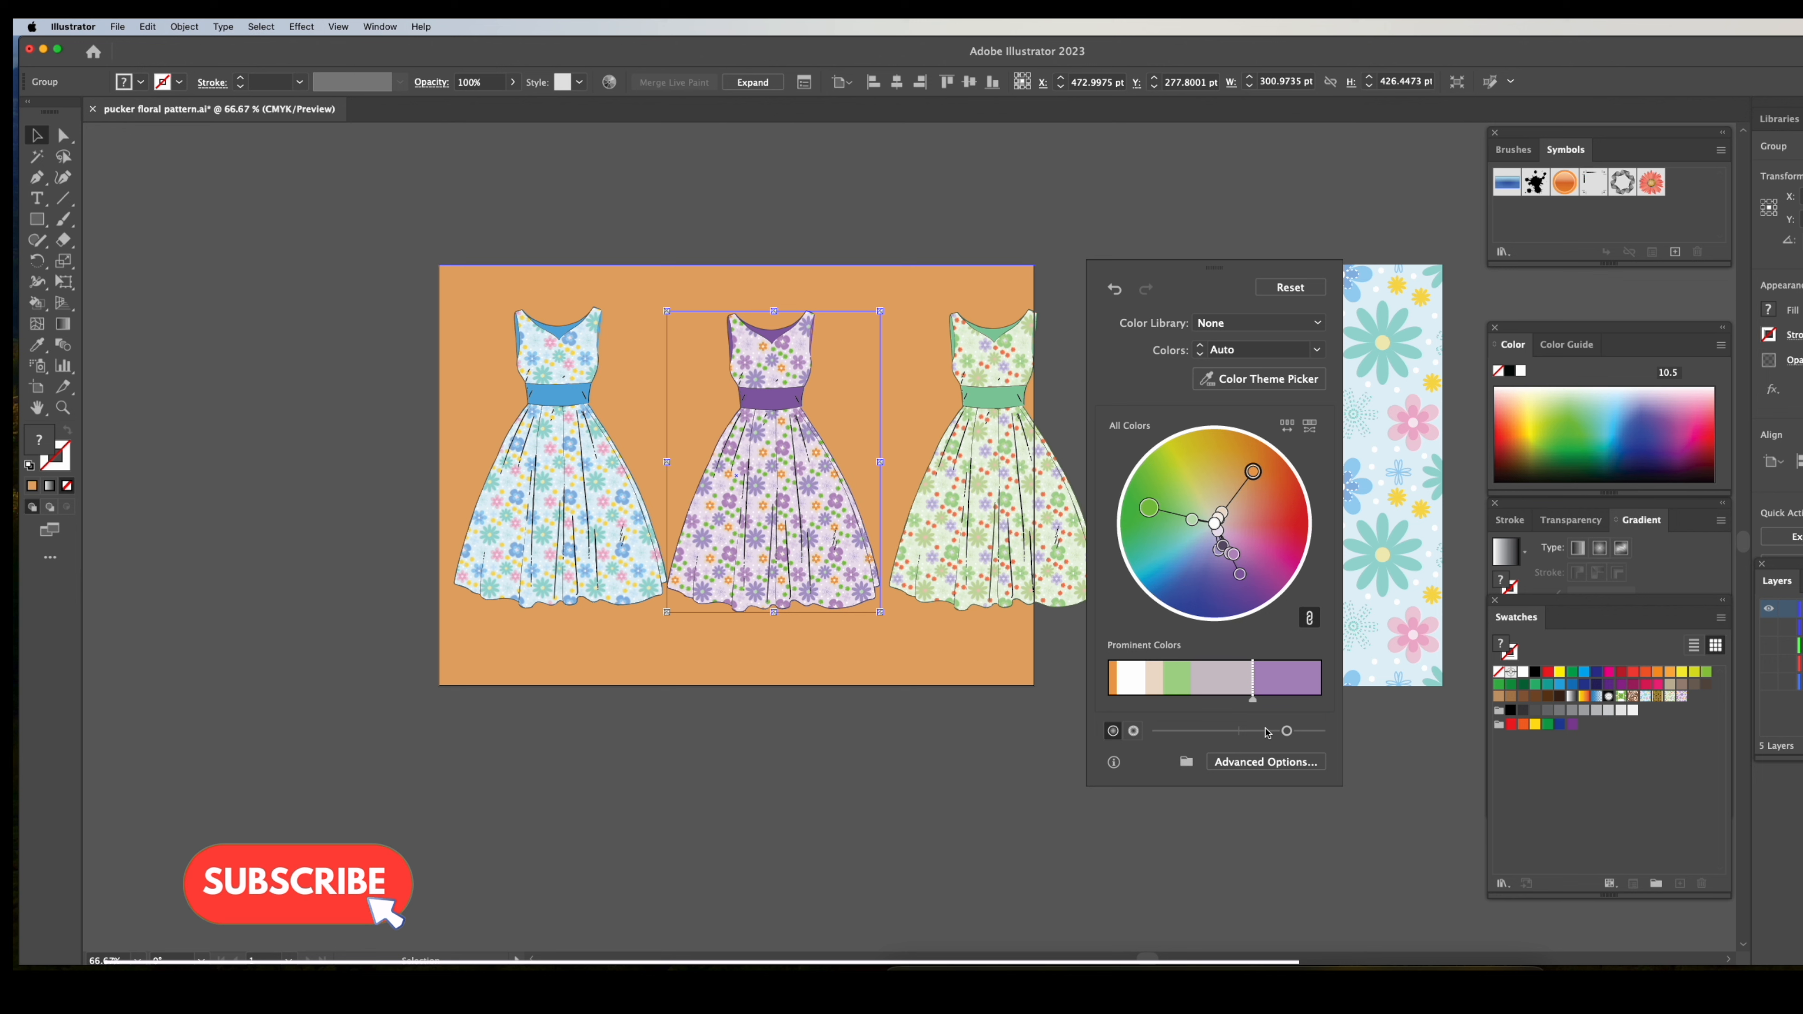
click(971, 220)
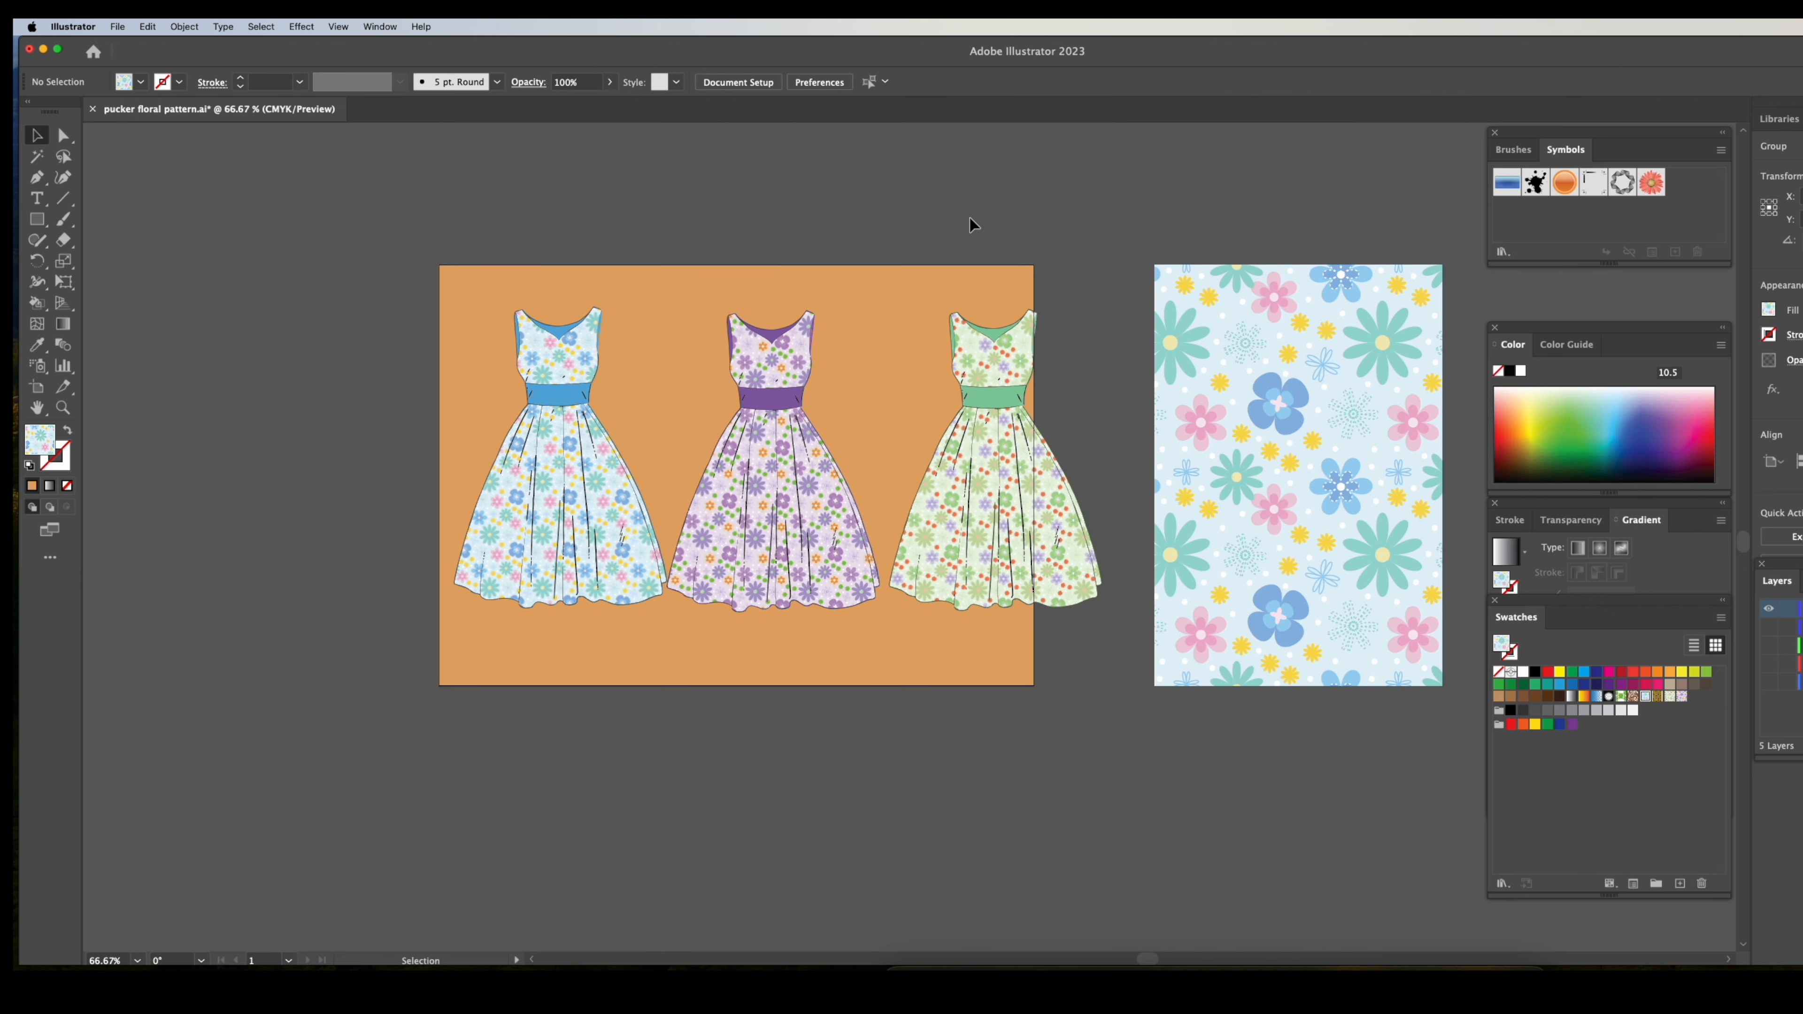
Reduce the floral pattern rectangle to about 358 by 466 pt and place it beside the dress on the artboard.
click(1349, 452)
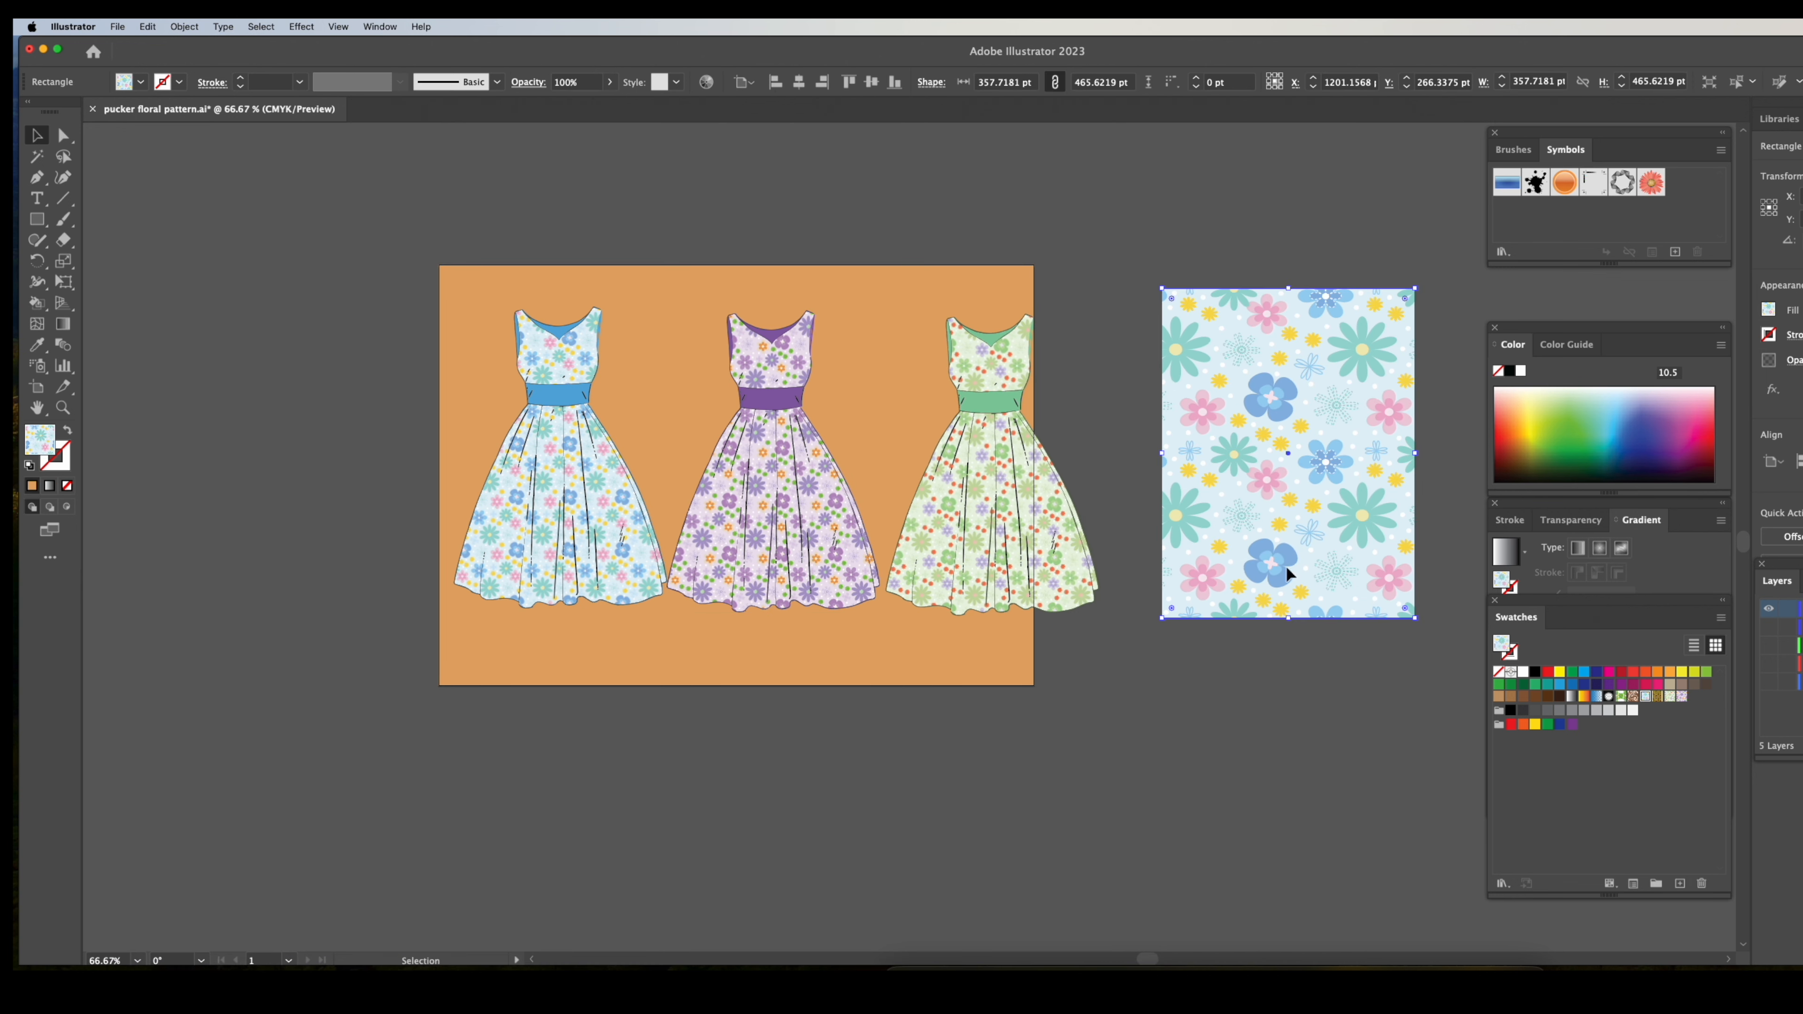
drag(1286, 566, 306, 554)
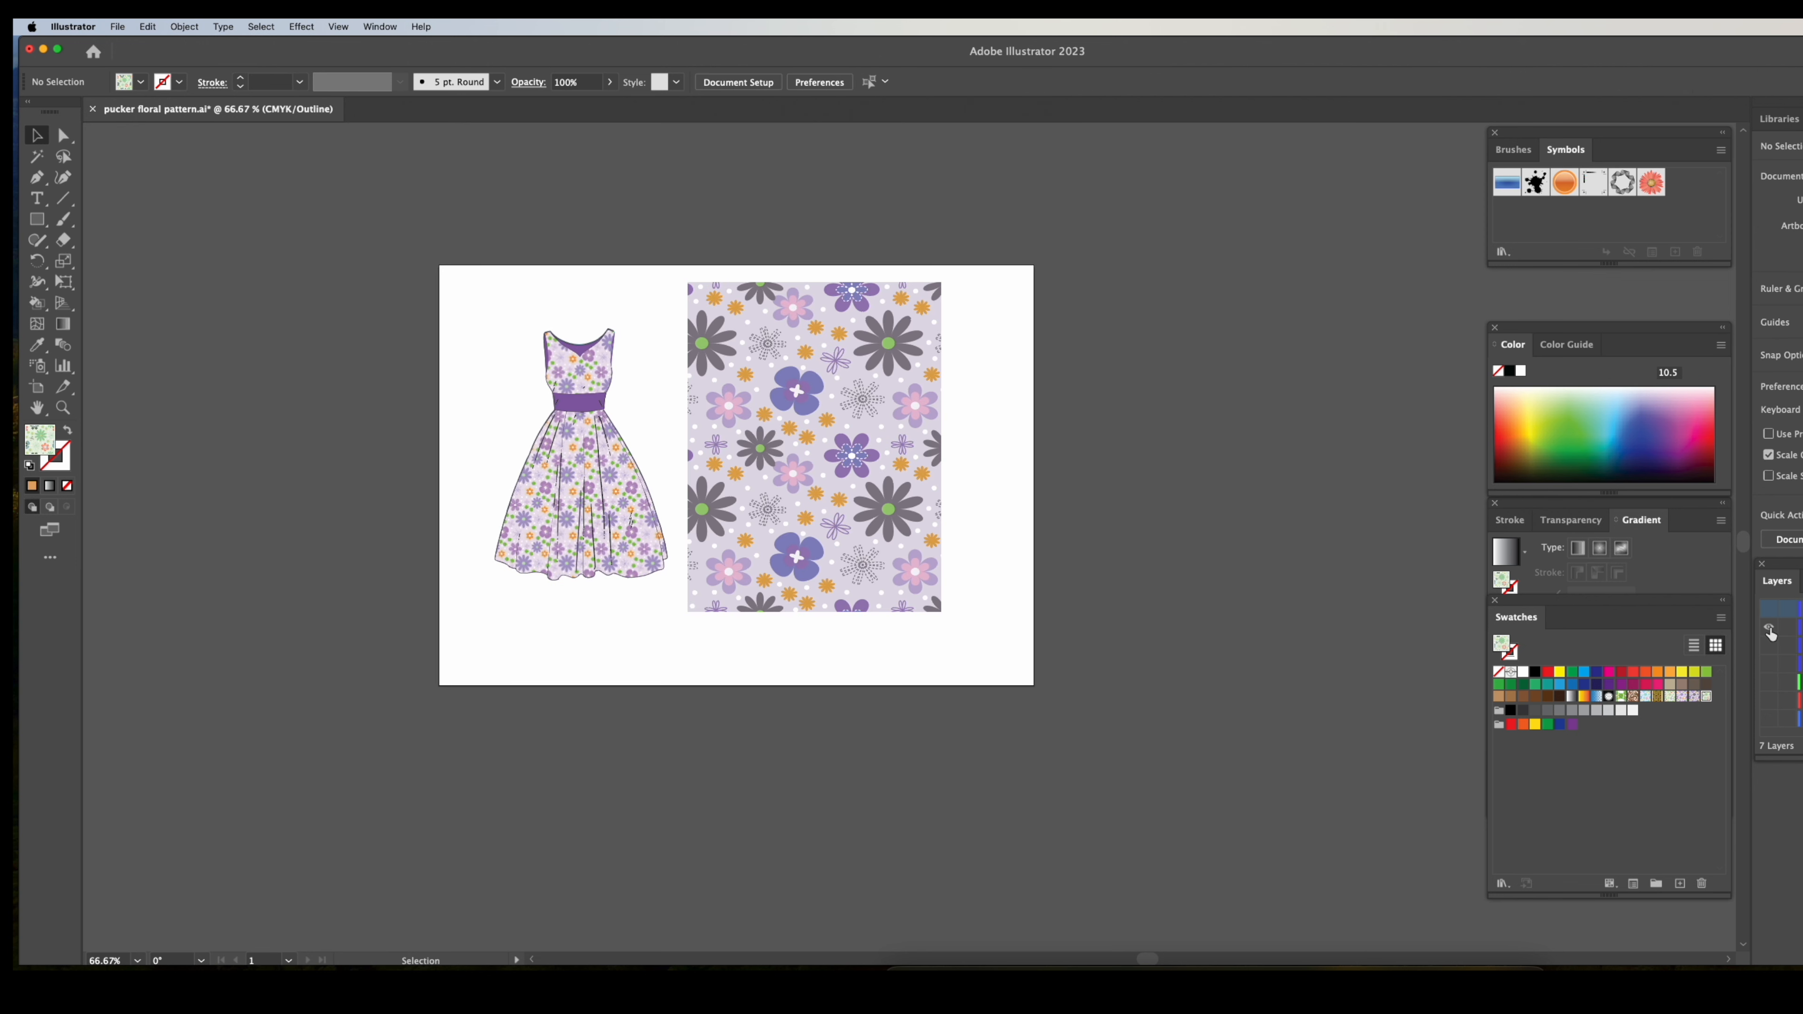
Show the colourway layers one at a time, switching from the purple version to the green and blue ones.
alt+click(1770, 646)
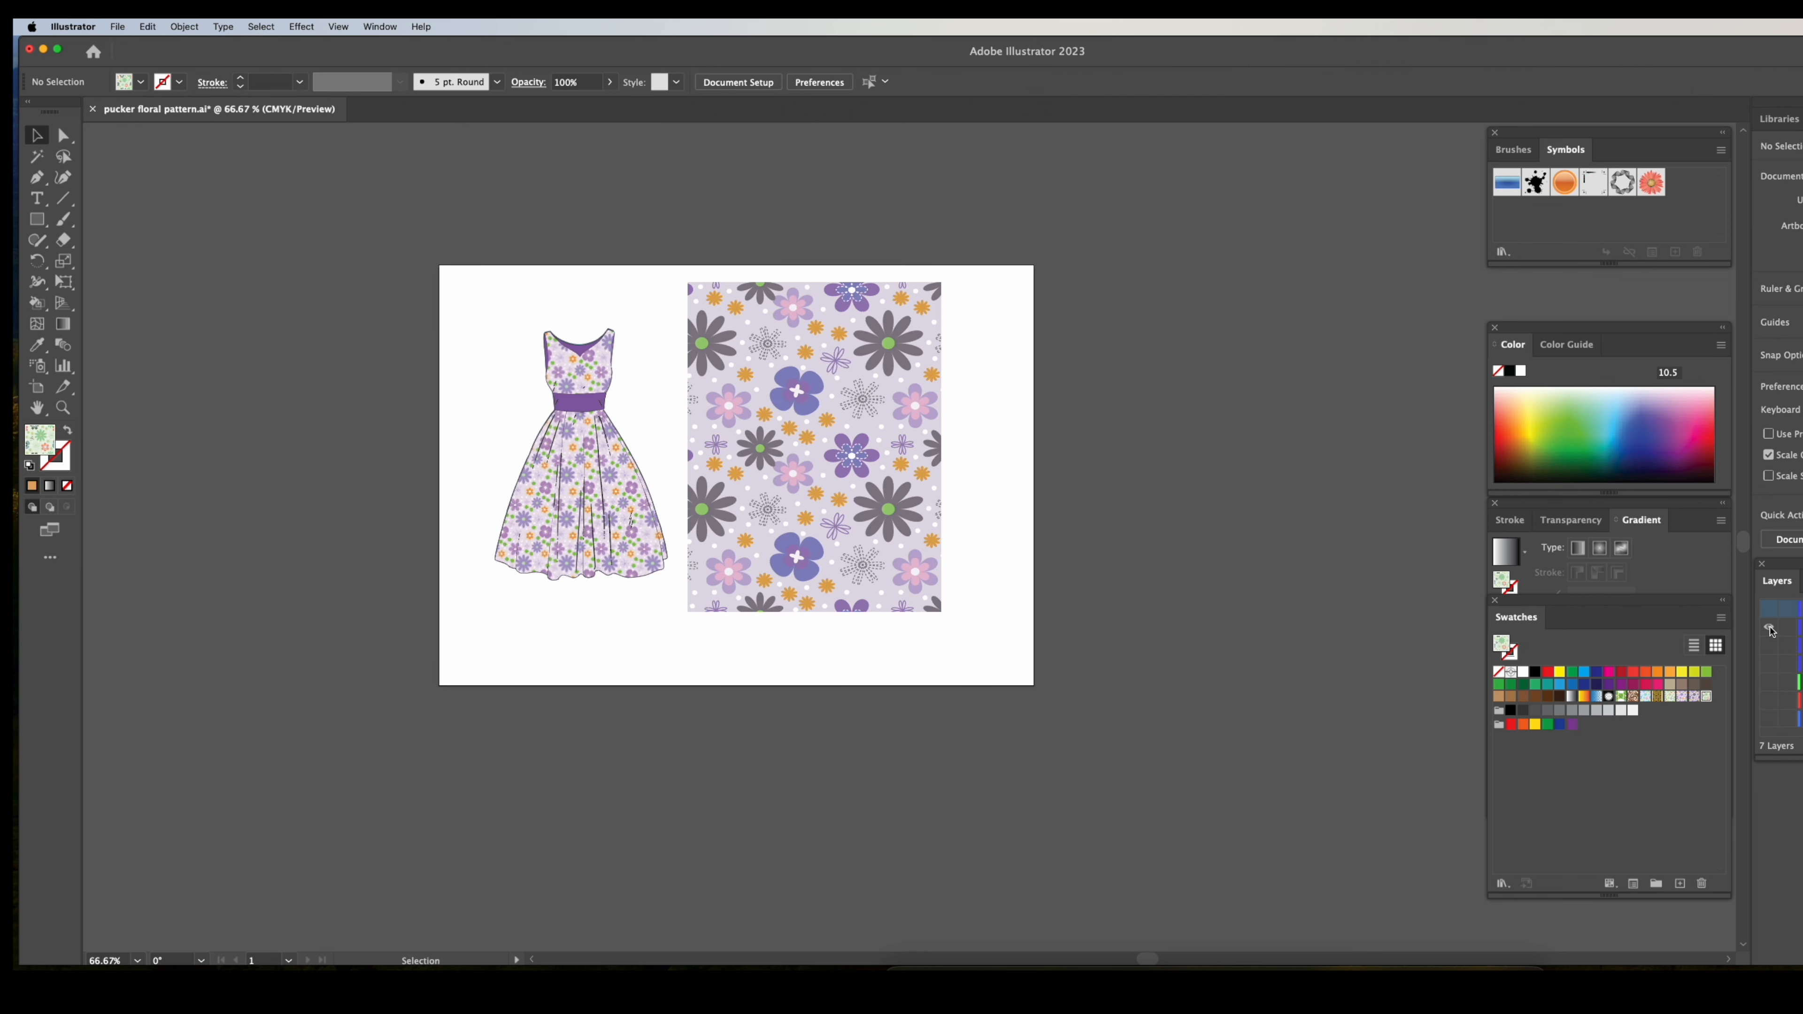
alt+click(1770, 646)
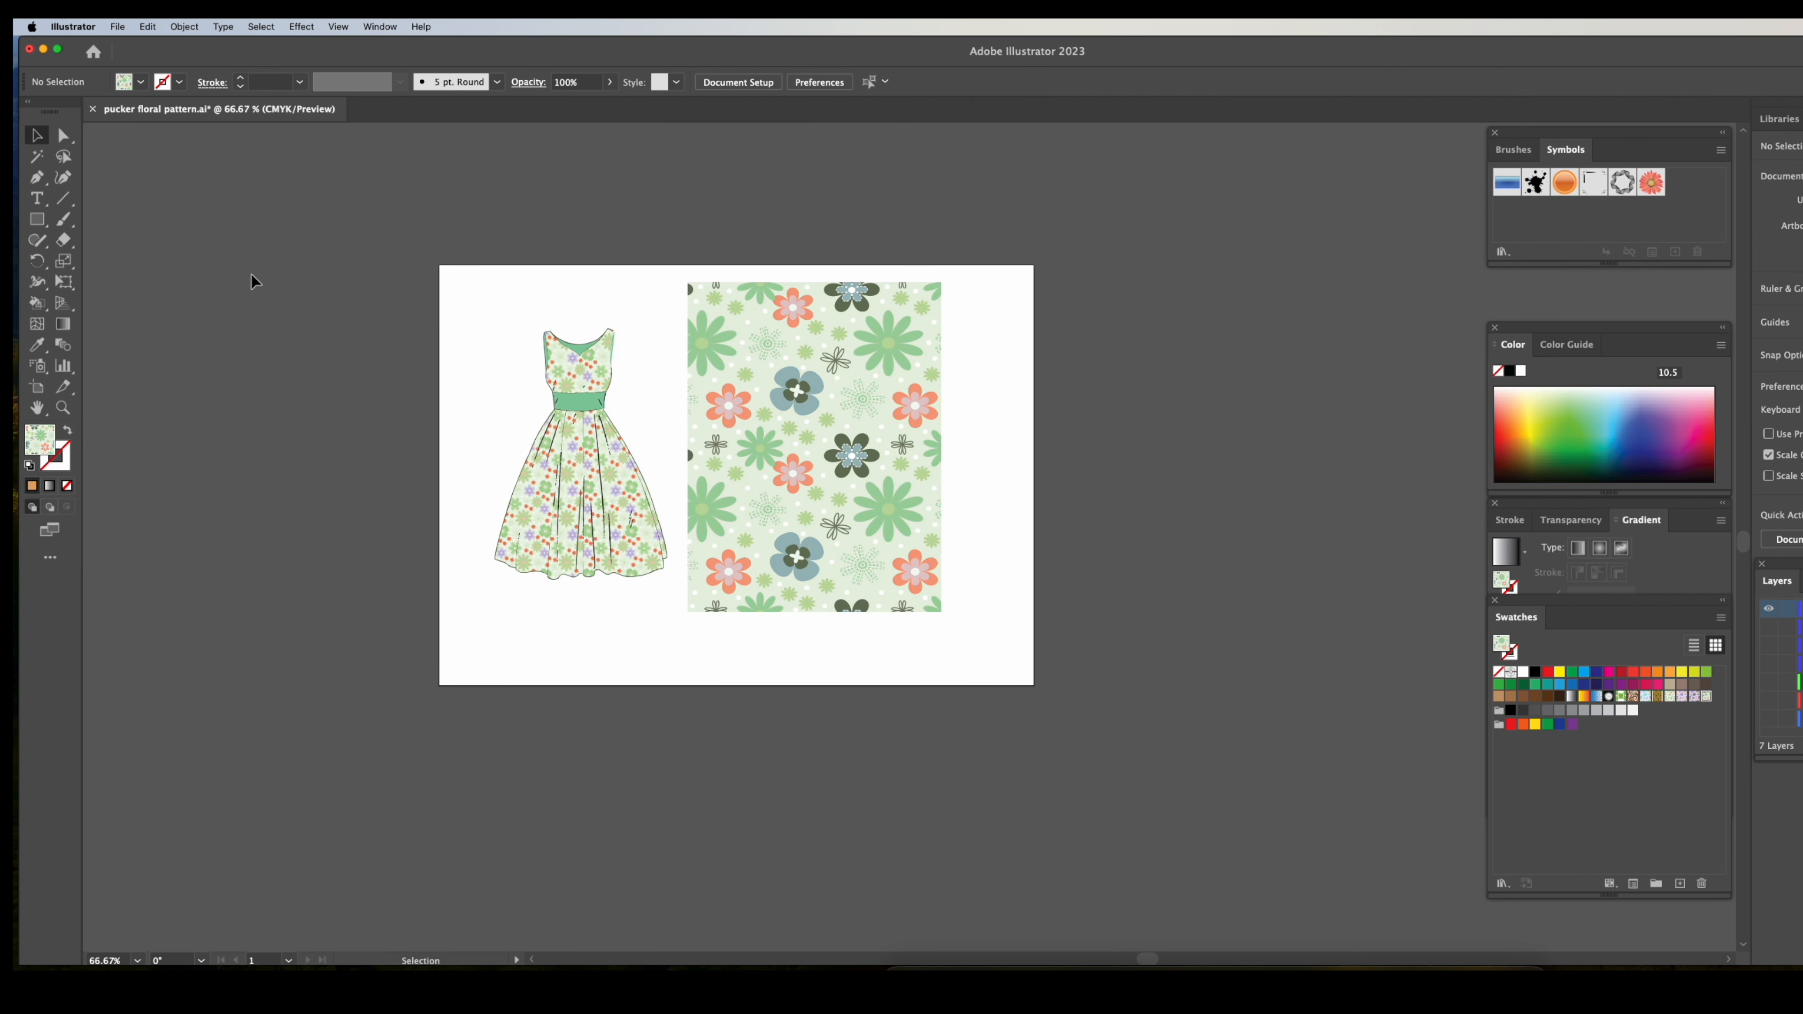
alt+click(1770, 646)
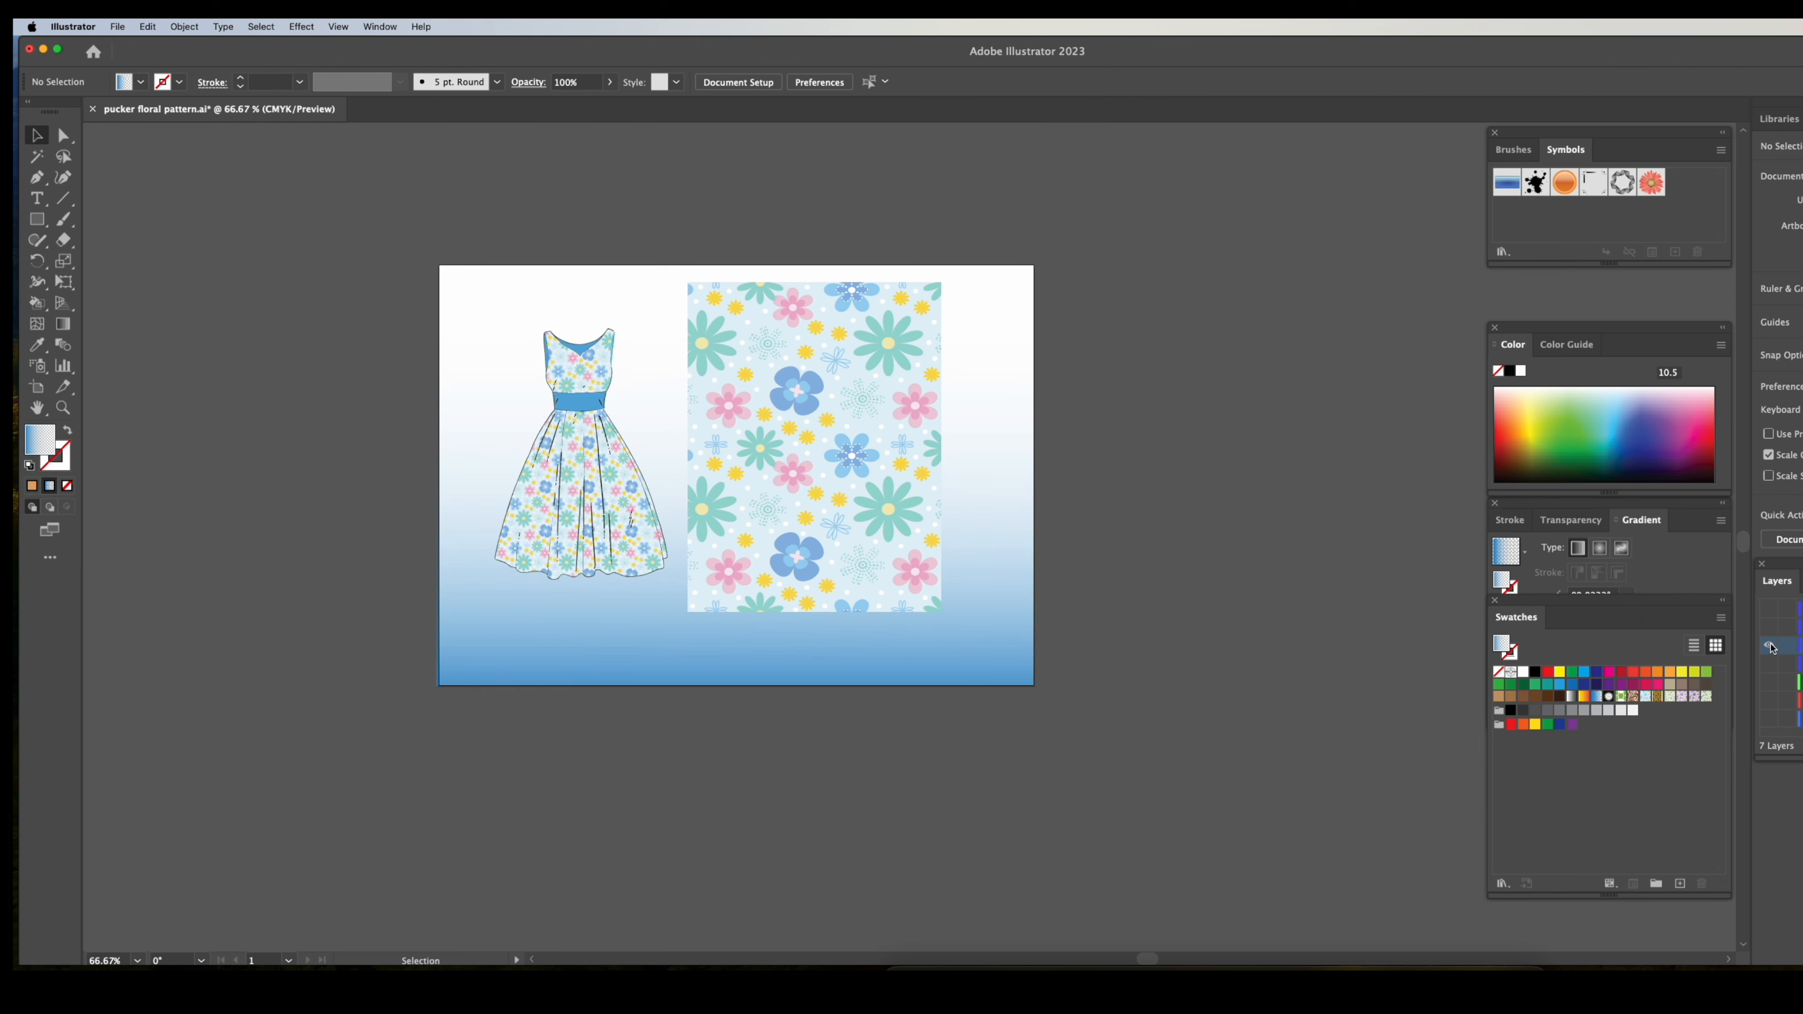